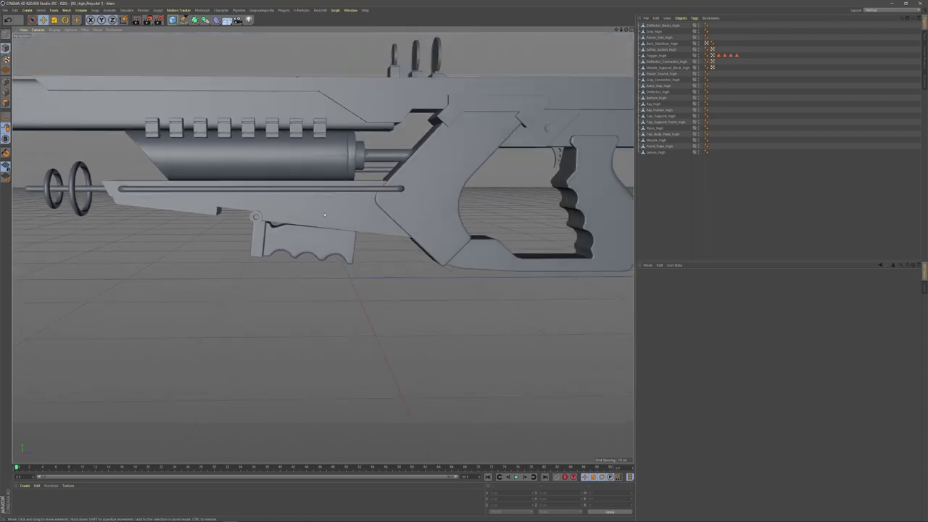
- Select the Bottom_high object and display the model with wireframe lines over the shading
scroll(324, 214, "up", 4)
left_click(359, 205)
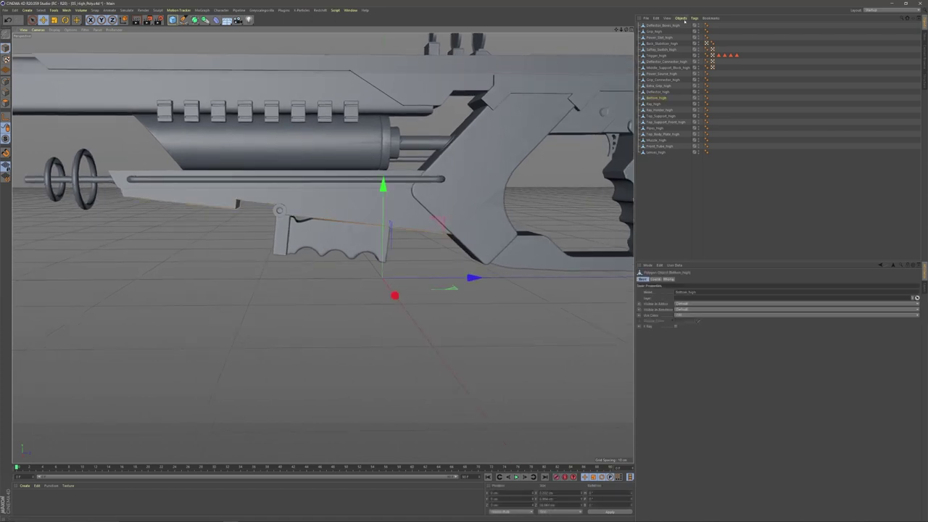
key("super+plus")
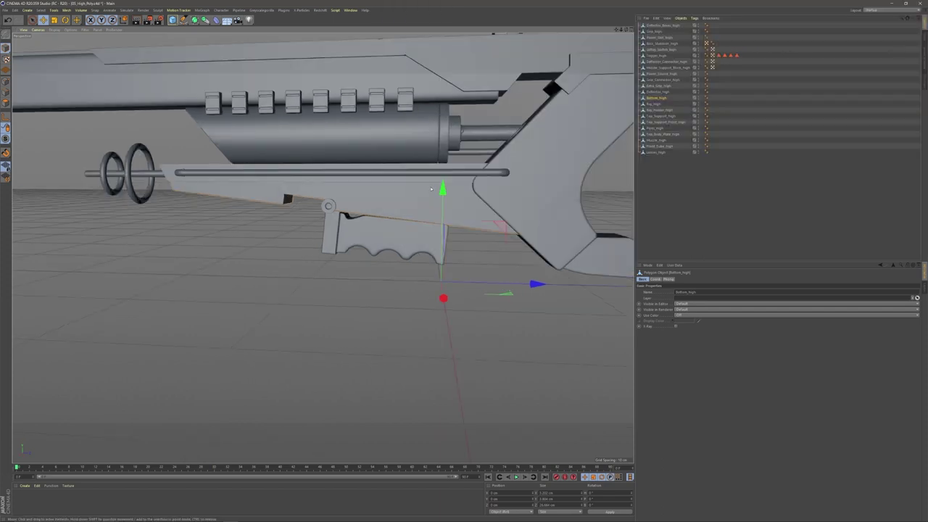
key("n")
key("b")
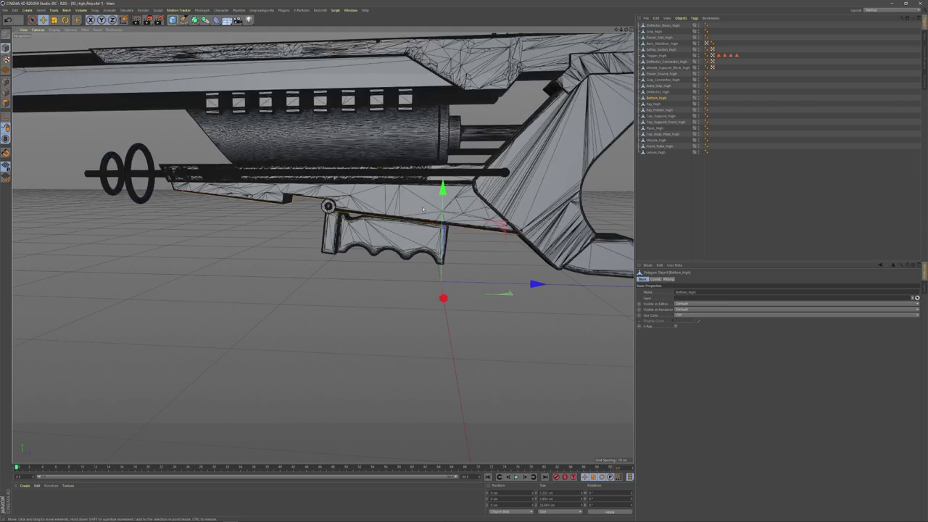
- Examine the triangulated mesh of Bottom_high and the grip from several angles, then restore shading without lines
scroll(418, 210, "down", 3)
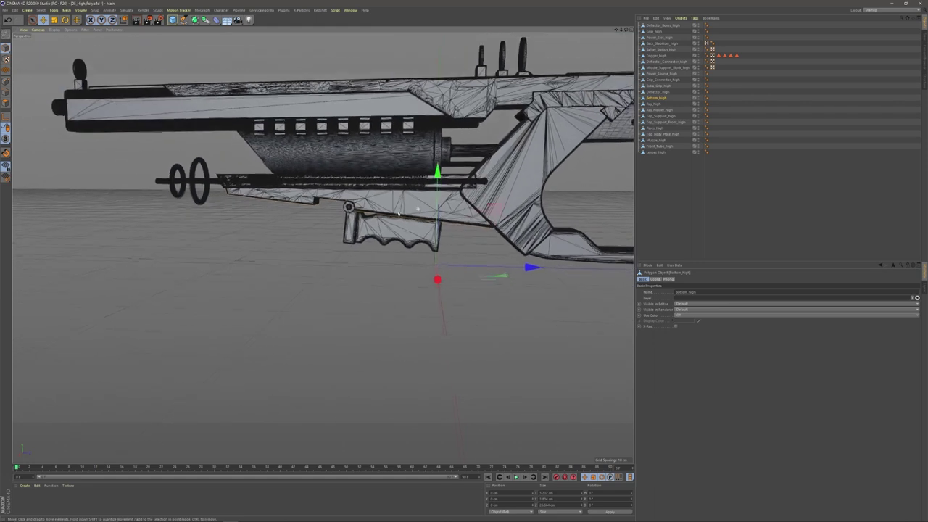
scroll(401, 205, "up", 5)
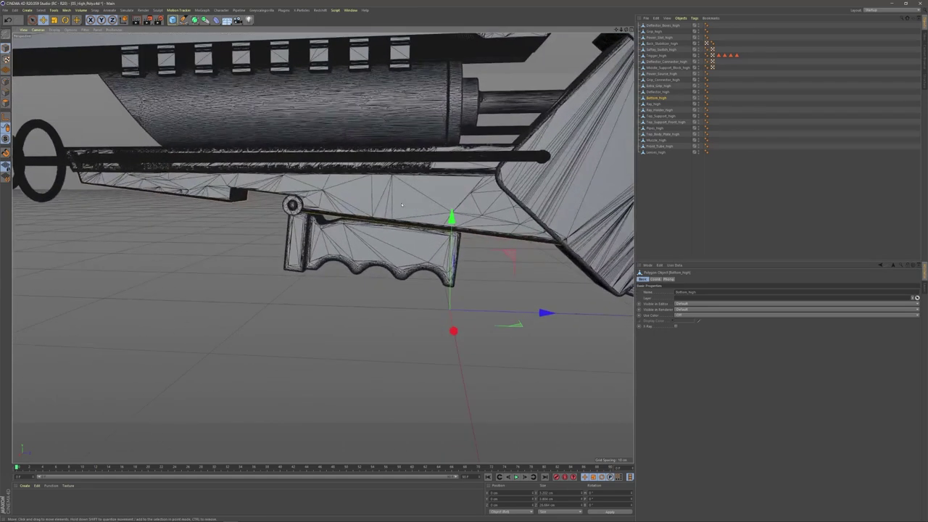
mouse_move(401, 205)
left_mouse_down("alt")
mouse_move(419, 189)
mouse_move(396, 203)
left_mouse_up("alt")
scroll(397, 203, "up", 4)
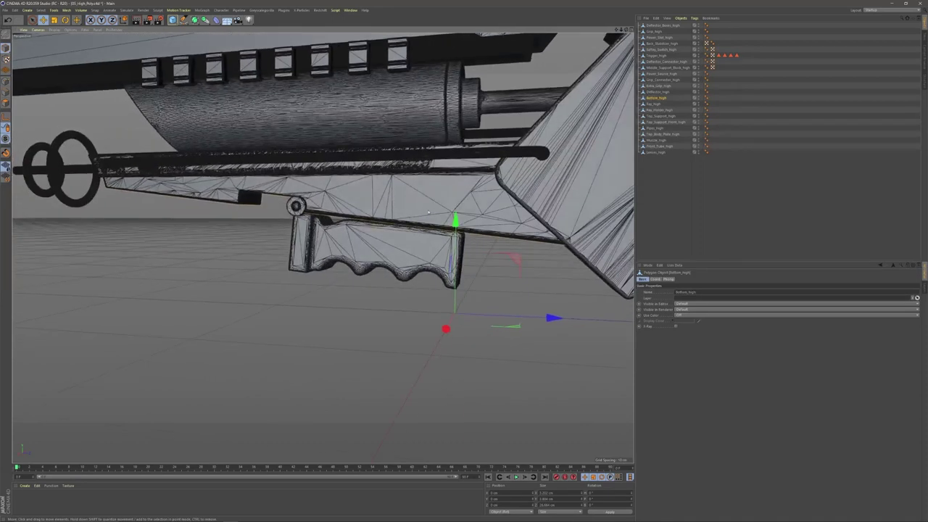
scroll(468, 184, "up", 2)
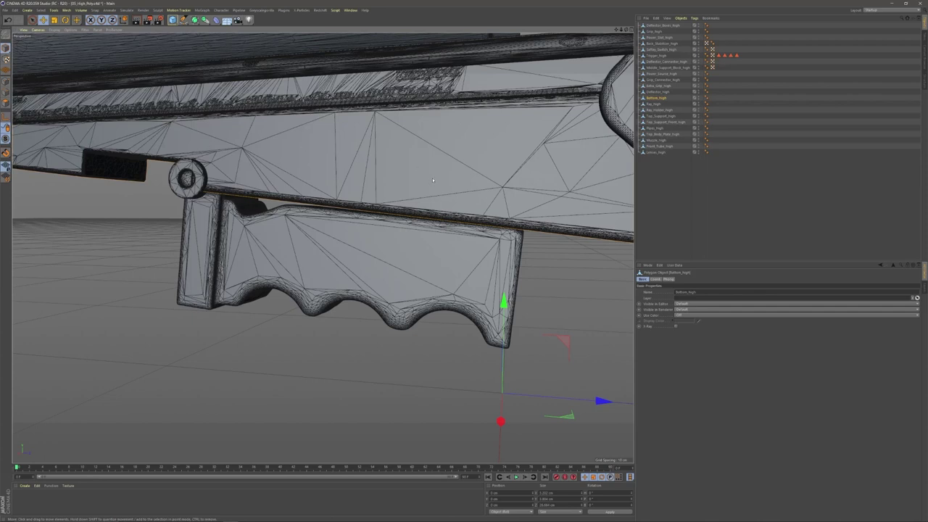
scroll(432, 180, "up", 8)
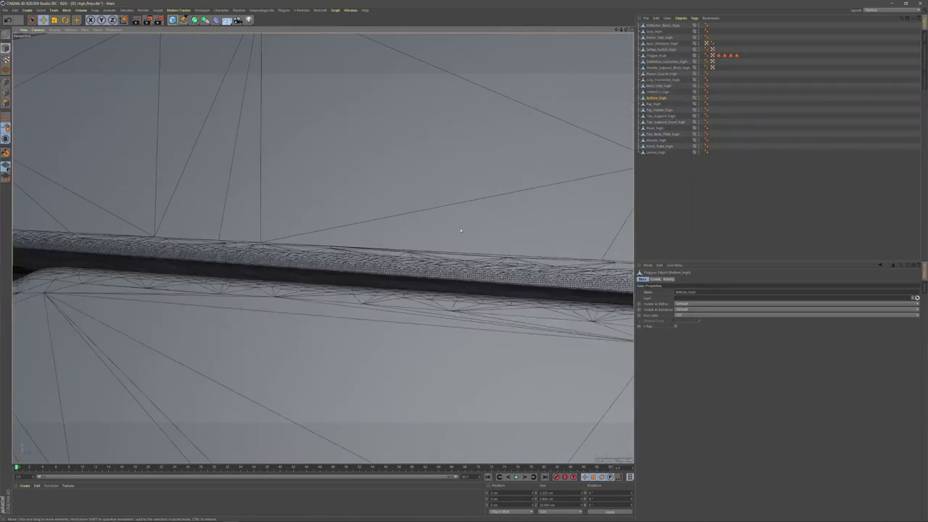
mouse_move(461, 231)
left_mouse_down("alt")
mouse_move(410, 221)
mouse_move(453, 225)
left_mouse_up("alt")
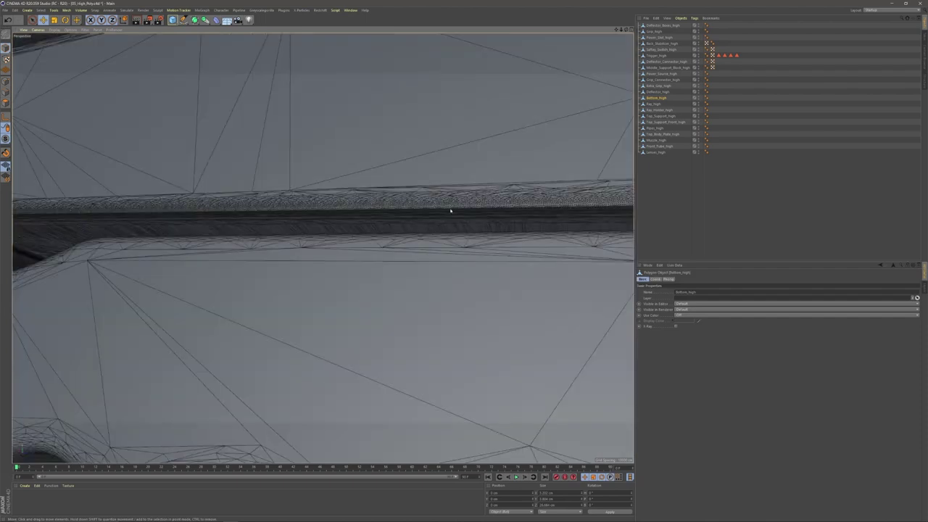
scroll(445, 137, "down", 6)
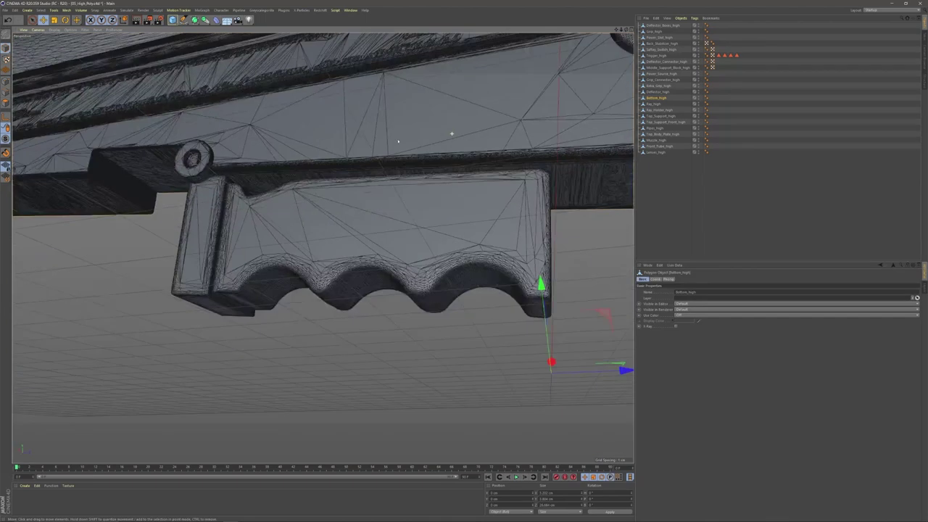
scroll(418, 138, "down", 3)
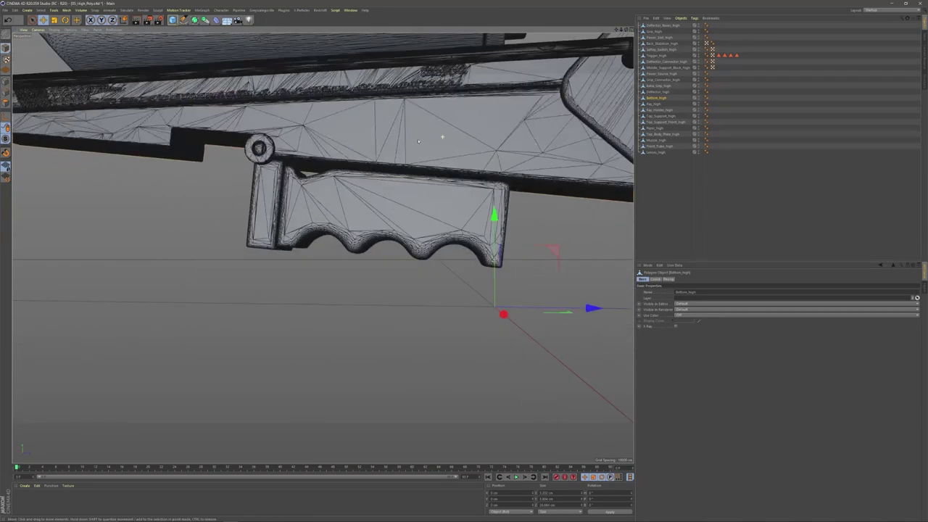
left_click_drag(418, 140, 562, 134, "alt")
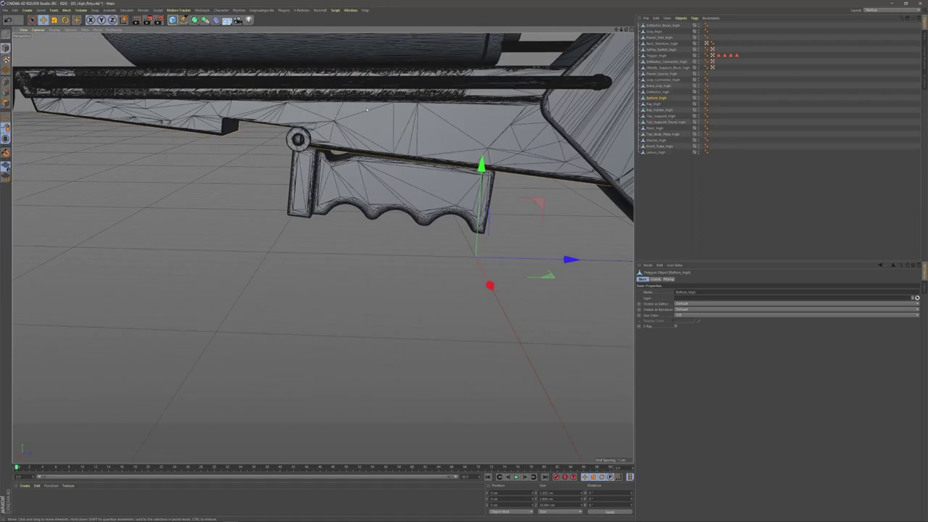
scroll(455, 129, "up", 3)
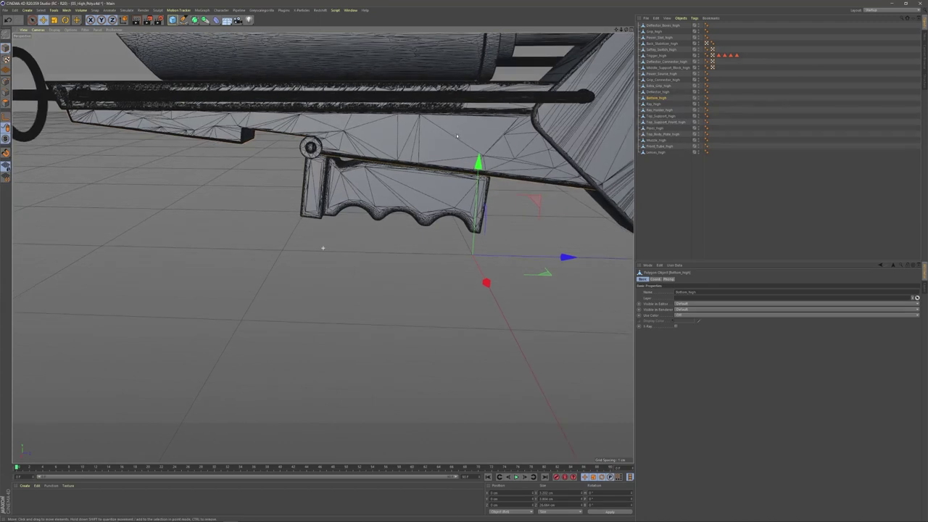
key("n")
key("a")
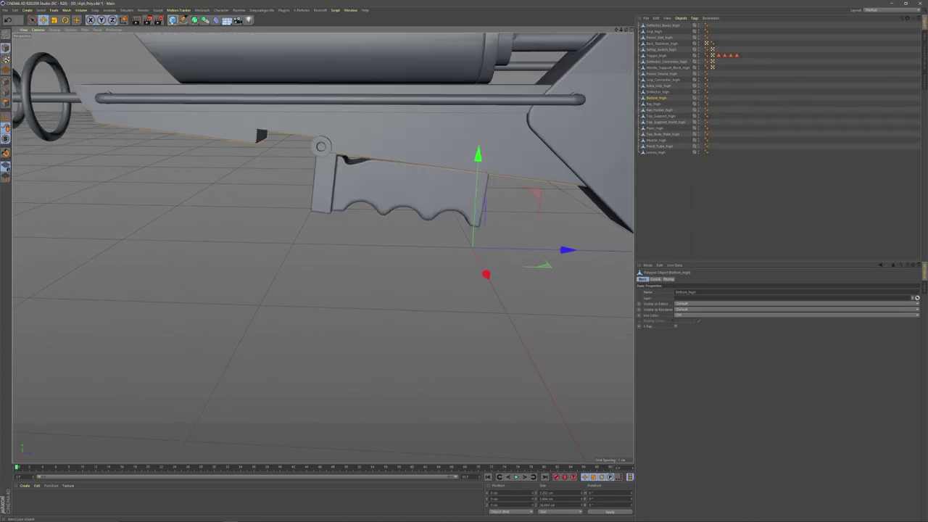
- Add a cube primitive and make it a child of Bottom_high
left_click(172, 19)
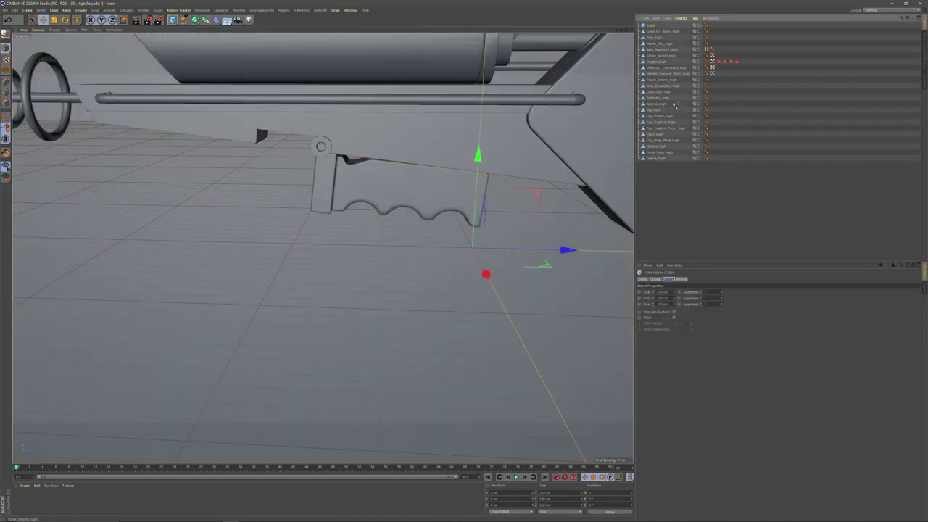
left_click_drag(656, 105, 654, 104)
left_click(656, 98)
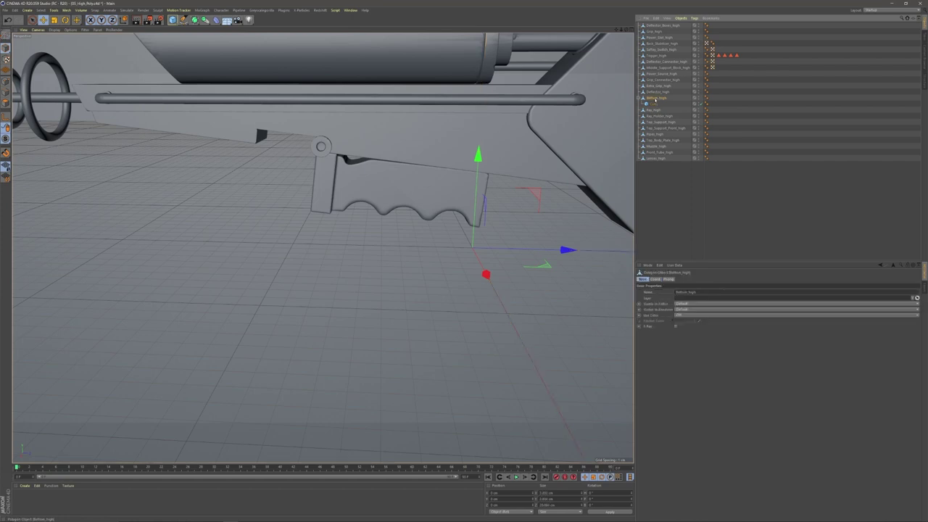
left_click(651, 104)
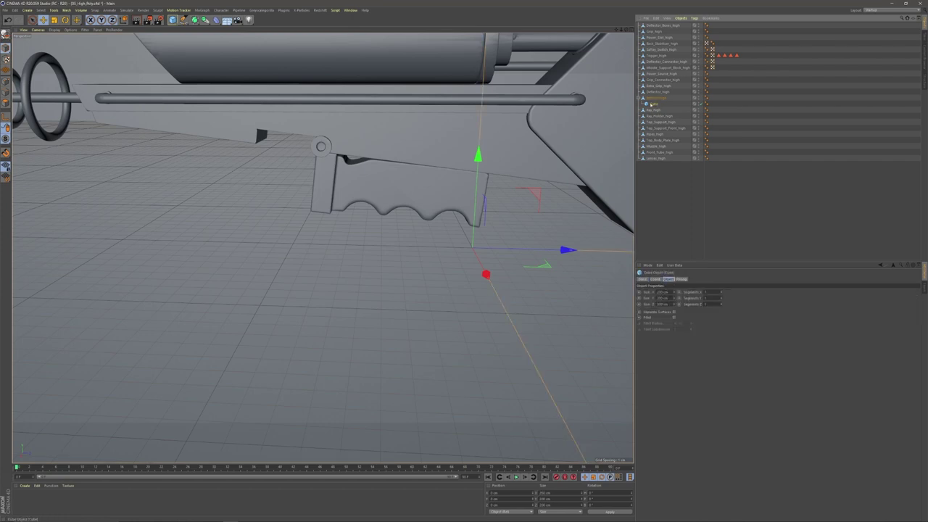
- Reset the cube's PSR and scale it down uniformly to about 5.2 cm
key("shift+c")
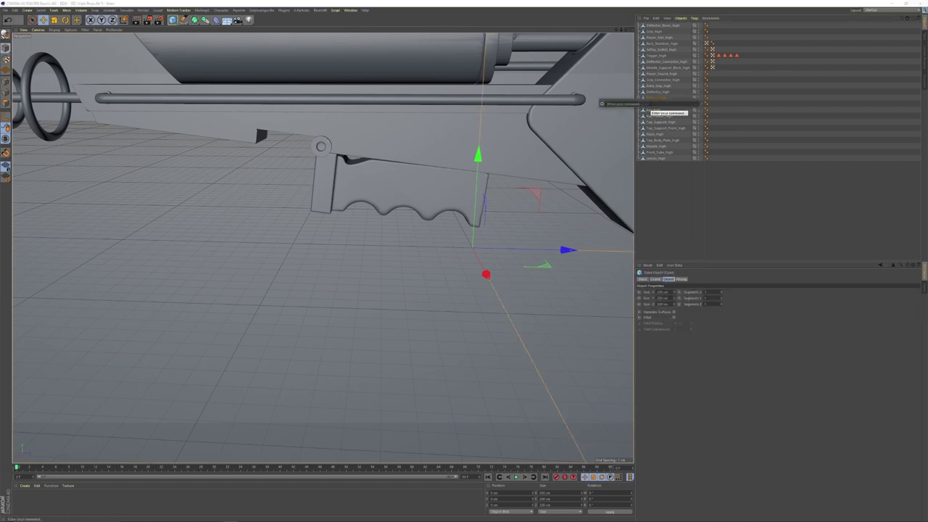
type("reset")
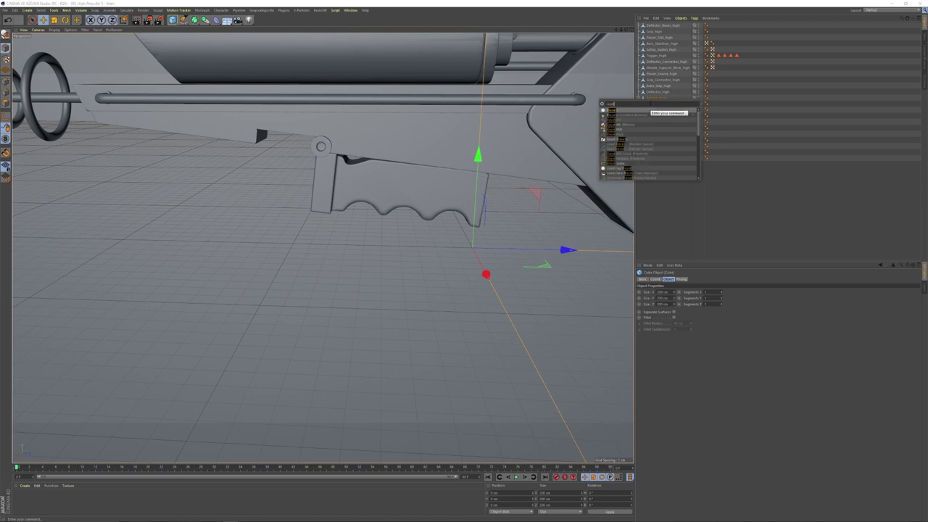
type(" psr")
key("Return")
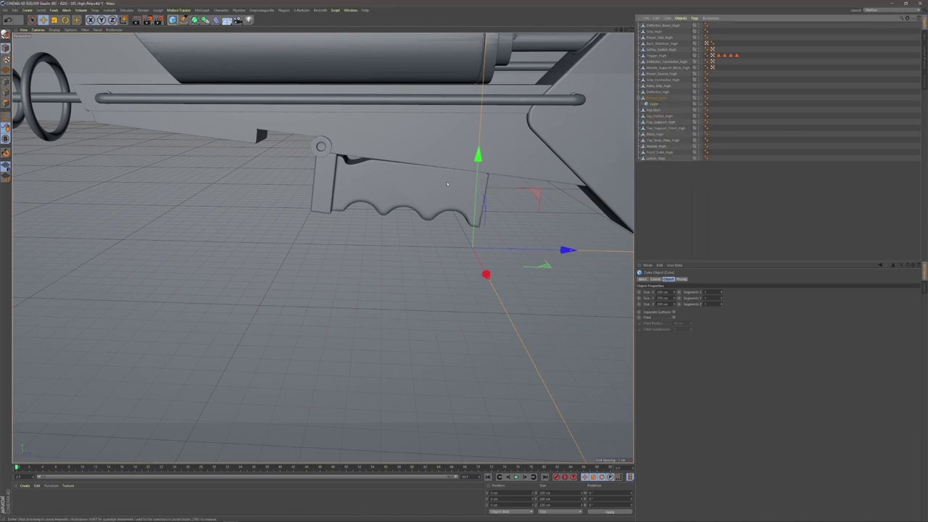
key("t")
left_click_drag(447, 183, 295, 219)
- Center the axis of Bottom_high on all its points with Axis Center
left_click(483, 136)
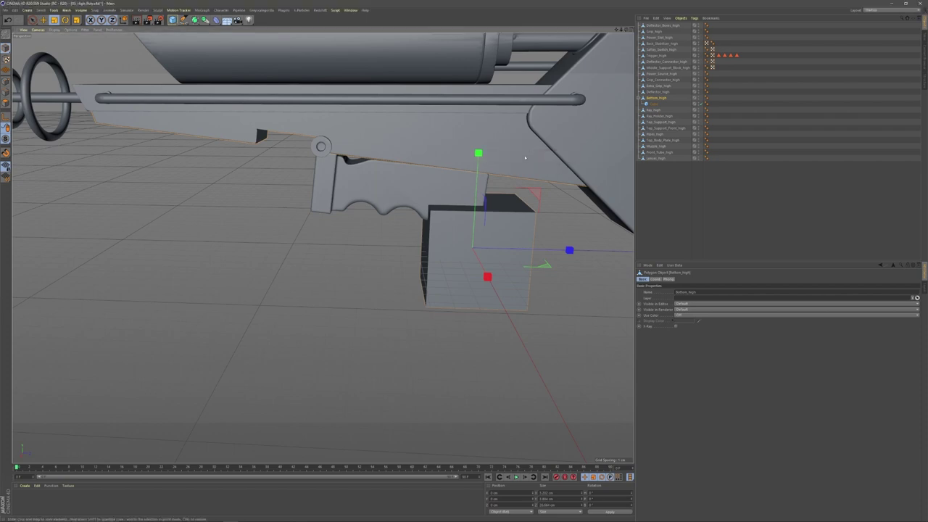
key("shift+c")
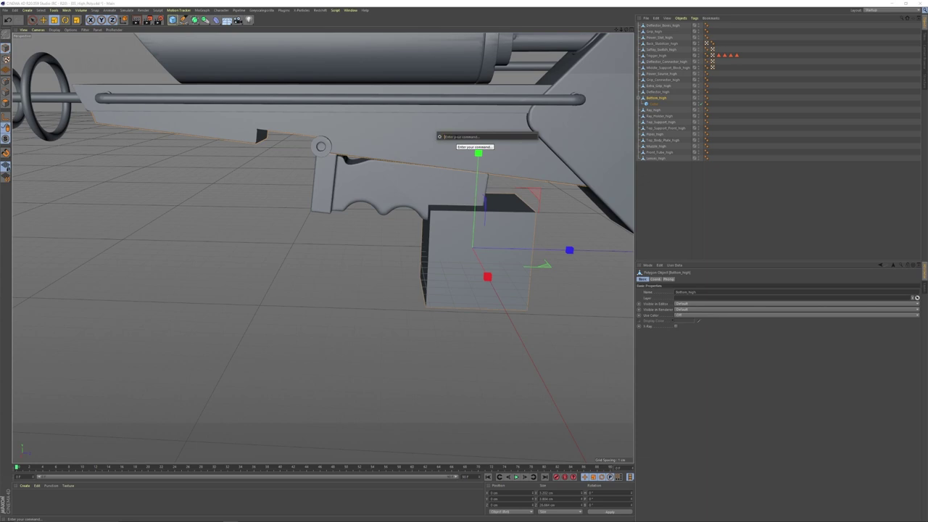
type("axis ce")
key("Return")
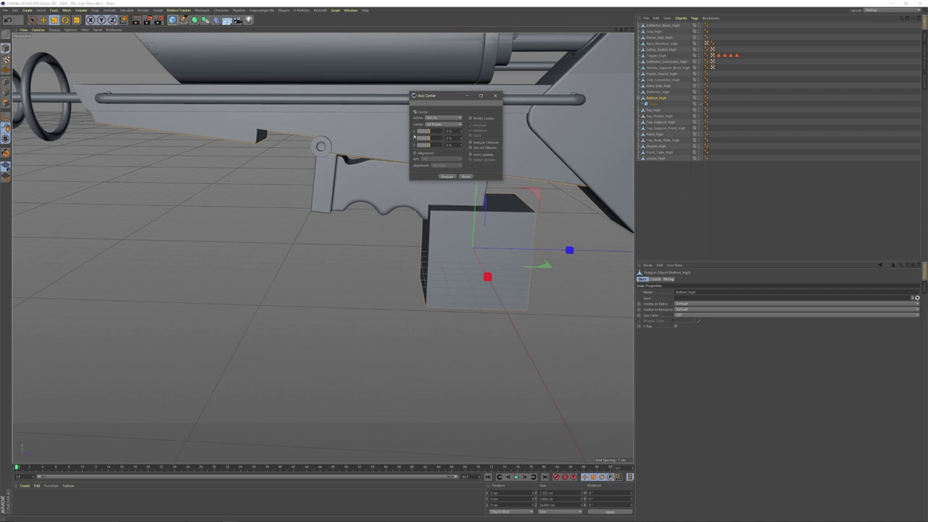
left_click(446, 176)
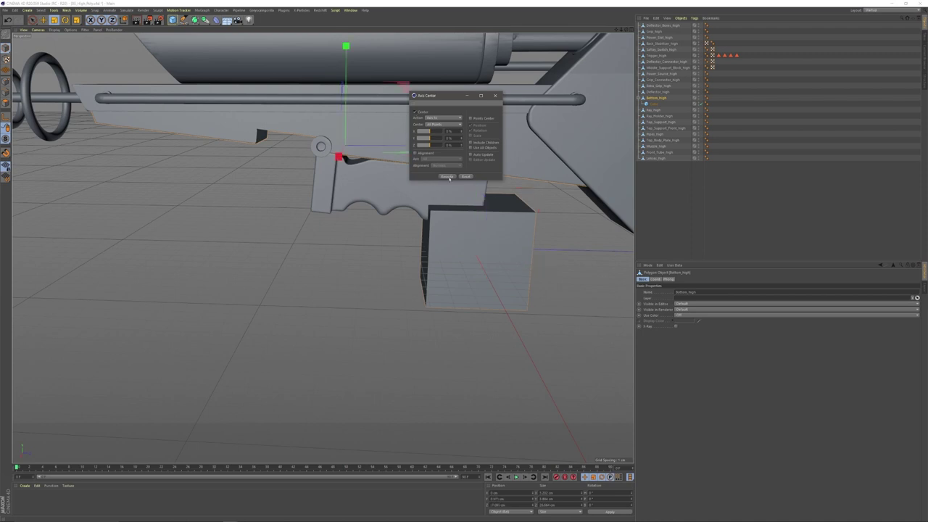
left_click(495, 95)
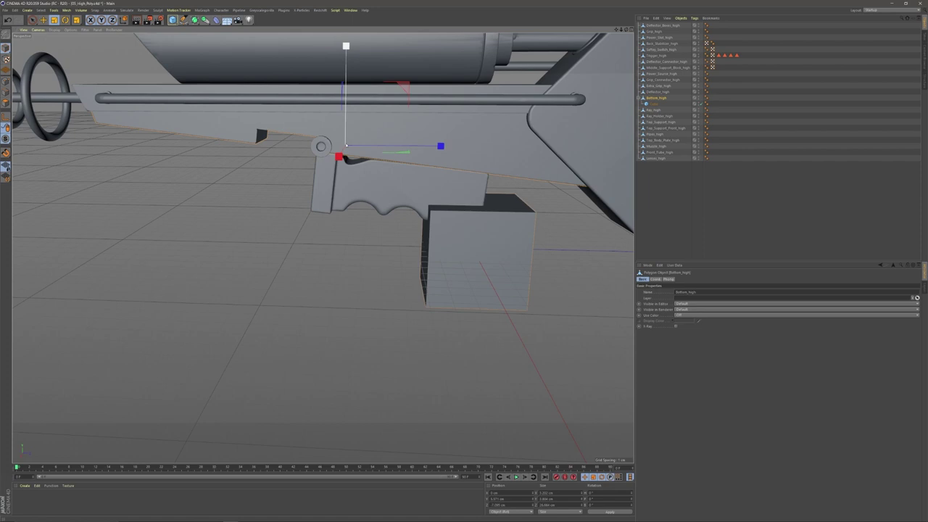
- Reset the cube's PSR to place it at Bottom_high's centered axis, and take it out of the parent object
left_click(647, 104)
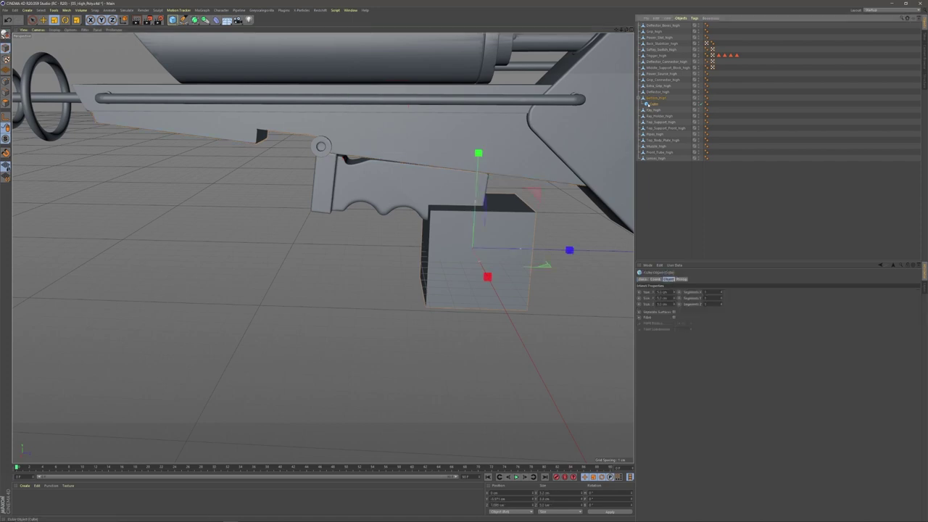
right_click(647, 104)
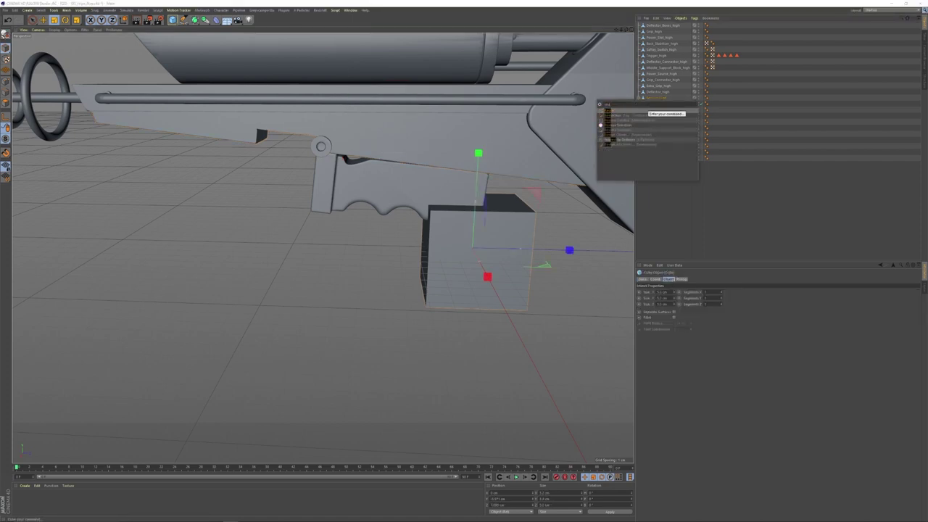
left_click(615, 147)
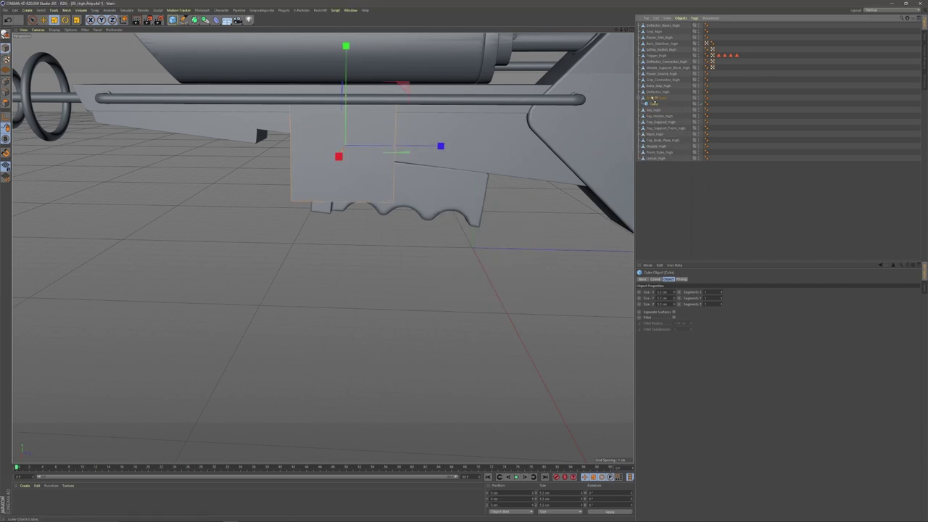
left_click_drag(653, 99, 651, 95)
- Stretch the cube along Z to span the gun's bottom part and adjust it vertically in the Right view
left_click_drag(395, 146, 471, 146)
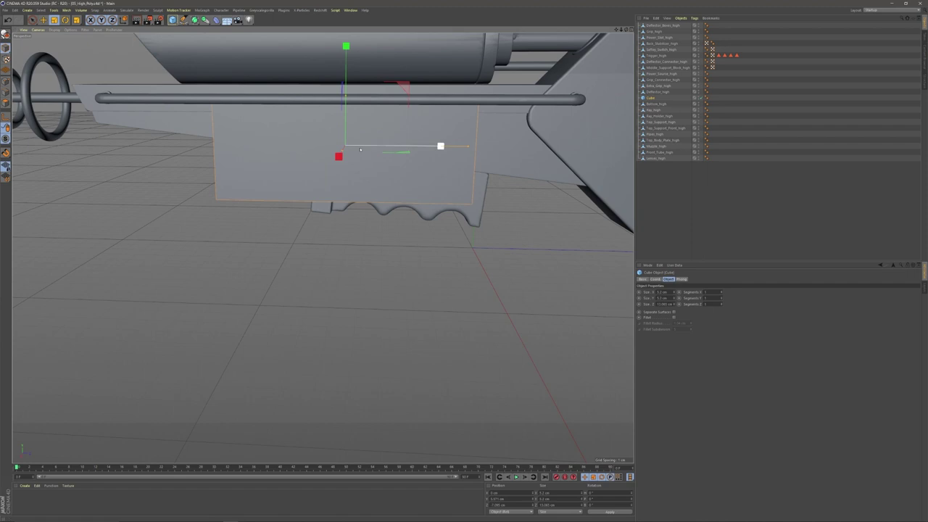
key("e")
left_click(631, 30)
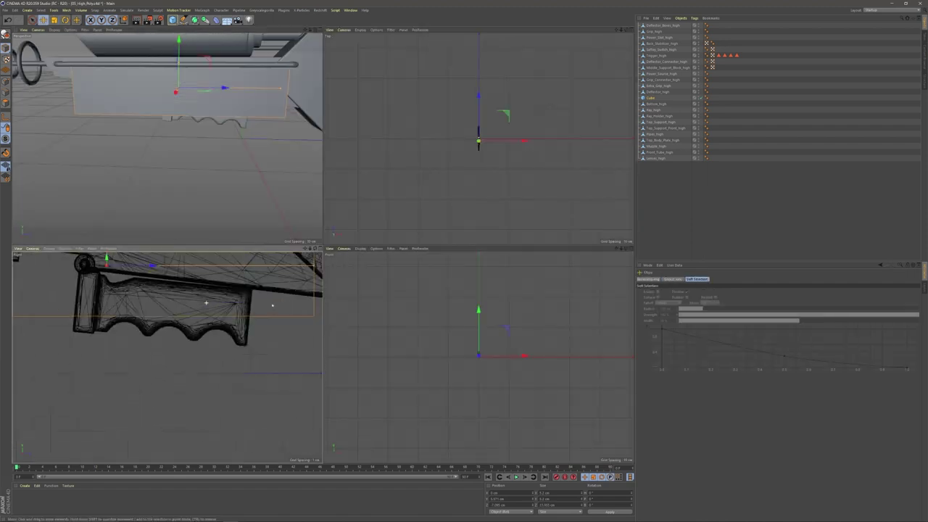
left_click(319, 249)
left_click_drag(326, 120, 324, 136)
- Make the cube editable and move its lower front points to the lower front corner of the bottom part
key("c")
left_click(5, 81)
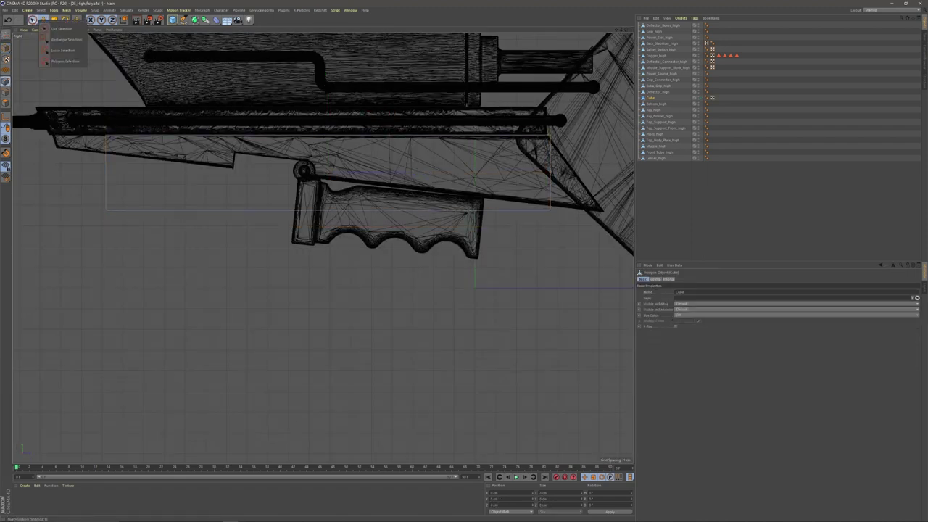
left_click_drag(32, 20, 58, 39)
left_click_drag(88, 196, 125, 226)
key("e")
left_click_drag(160, 151, 114, 91)
- Move the cube's upper front points to the upper front corner of the bottom part
key("space")
left_click_drag(94, 142, 116, 131)
key("space")
left_click_drag(161, 78, 106, 74)
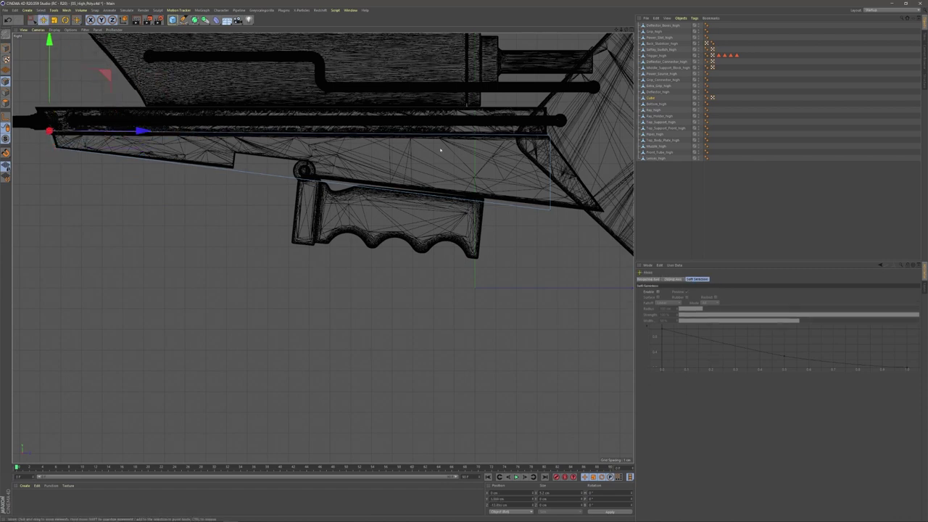
- Move the cube's lower rear and upper rear points onto the matching rear corners of the bottom part
key("space")
left_click_drag(529, 190, 573, 231)
left_click_drag(606, 155, 659, 154)
left_click_drag(536, 149, 557, 129)
scroll(554, 131, "up", 7)
left_click_drag(587, 99, 566, 90)
- Fine-tune the cube's lower rear points to meet the pointed rear tip of the bottom part
scroll(566, 89, "down", 6)
scroll(500, 283, "up", 6)
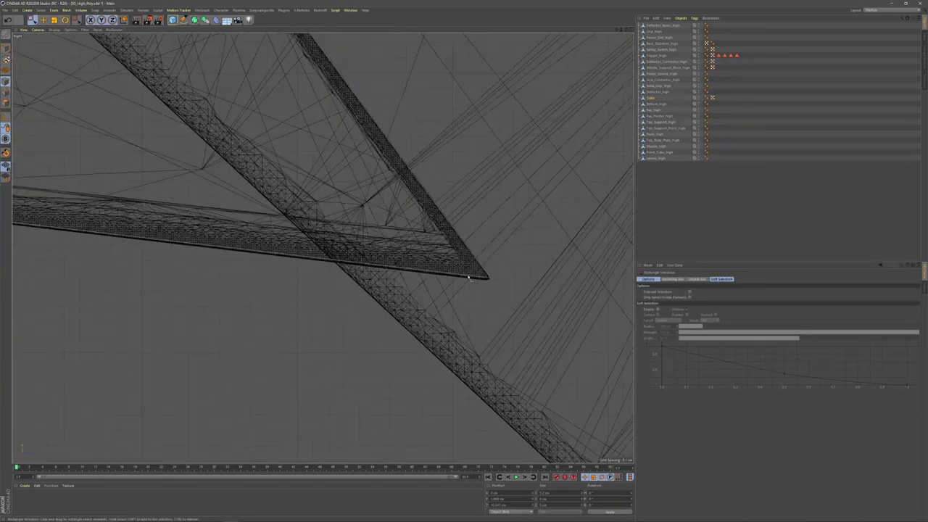
left_click_drag(474, 269, 507, 298)
left_click_drag(544, 224, 547, 225)
- Fine-tune the cube's lower front points on the bottom part's outline and select its upper front points
scroll(547, 224, "down", 6)
scroll(186, 180, "up", 5)
left_click_drag(239, 192, 279, 230)
left_click_drag(314, 156, 328, 154)
left_click_drag(196, 50, 295, 93)
scroll(255, 79, "down", 2)
scroll(290, 131, "down", 6)
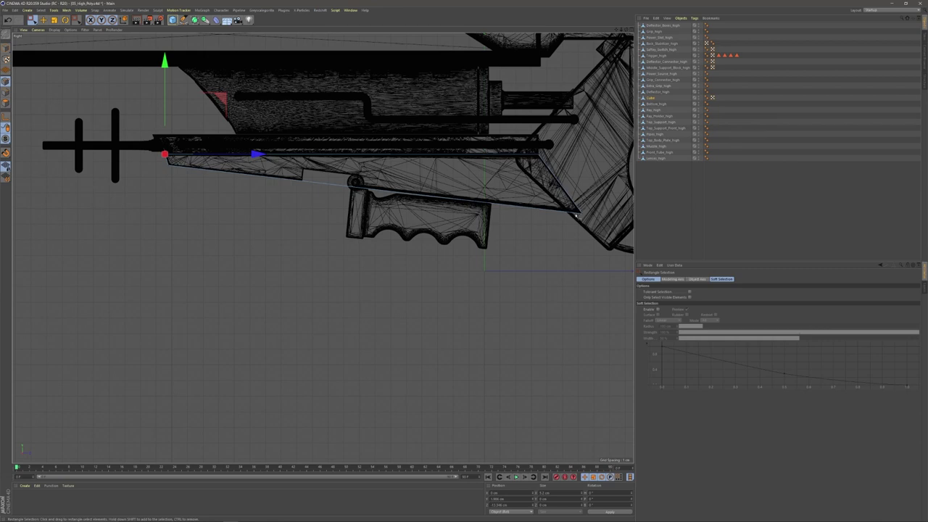
scroll(312, 178, "up", 5)
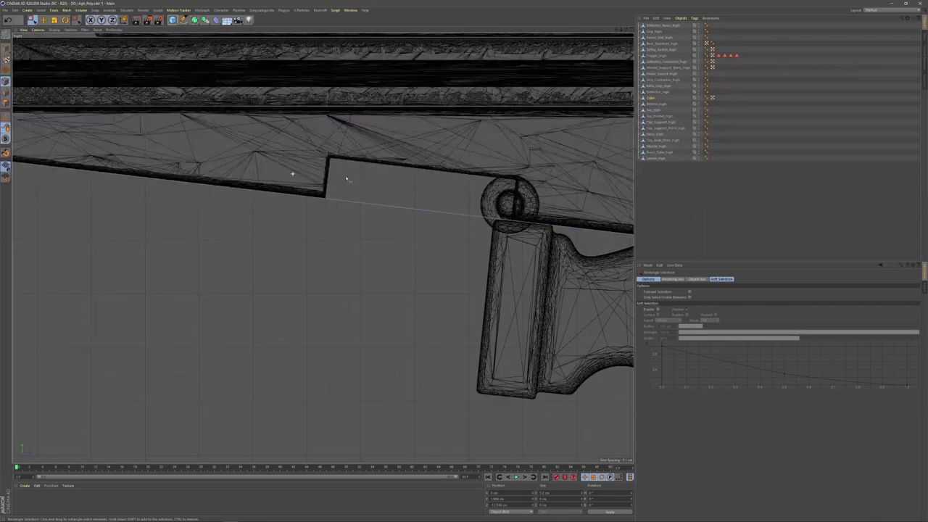
- Add two upright loop cuts across the cube, one near each end of the bottom part's notch
scroll(341, 179, "down", 2)
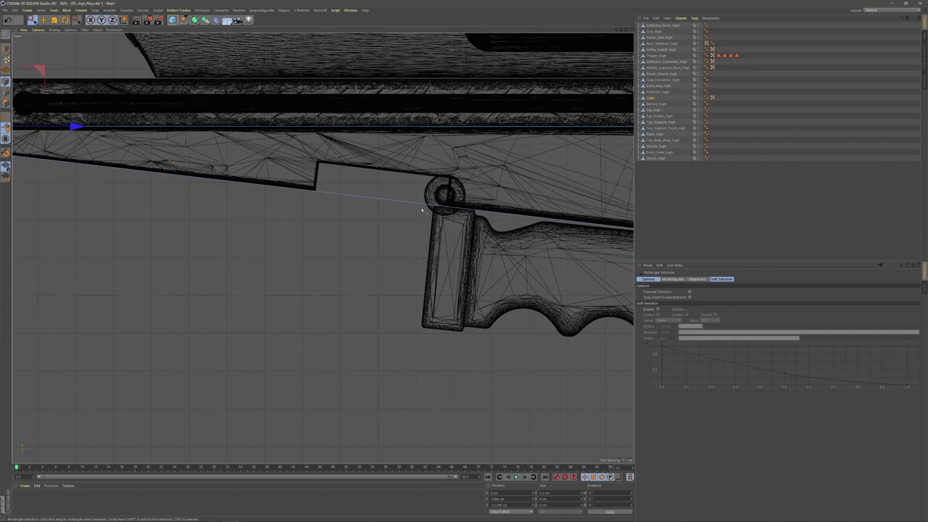
key("k")
key("k")
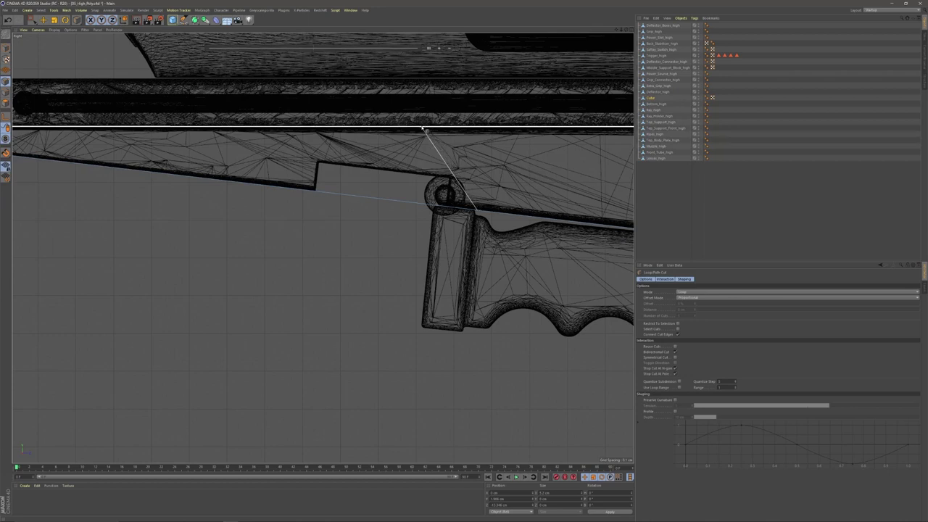
left_click(420, 129)
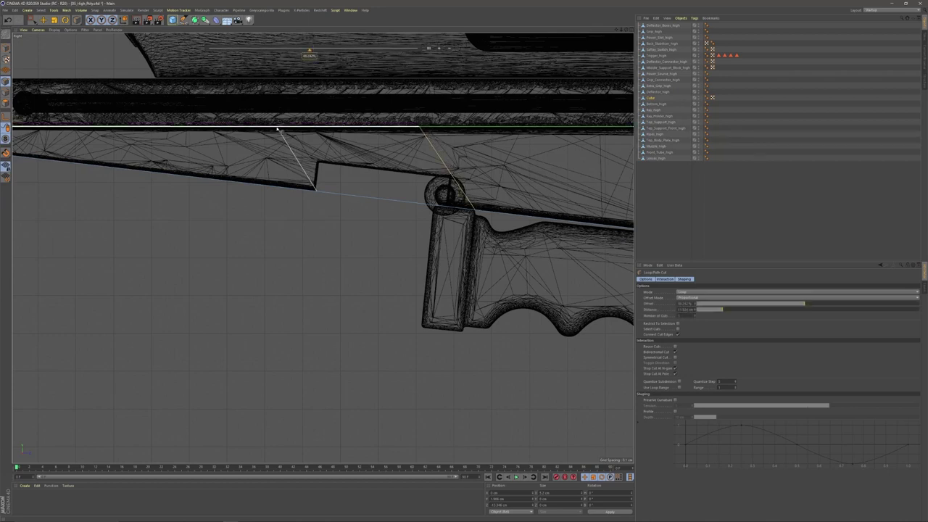
left_click(297, 126)
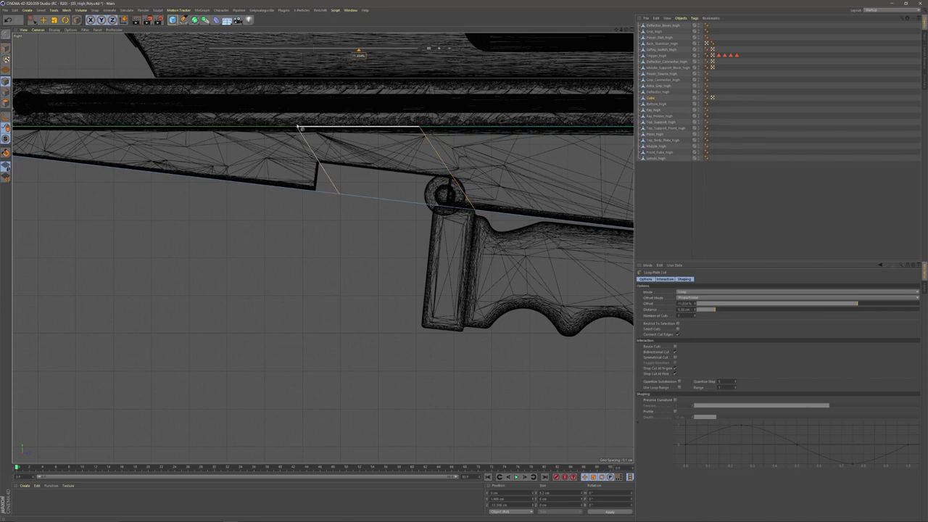
- Move the lower points of both loop cuts onto the two lower corners of the bottom part's notch
left_click(32, 20)
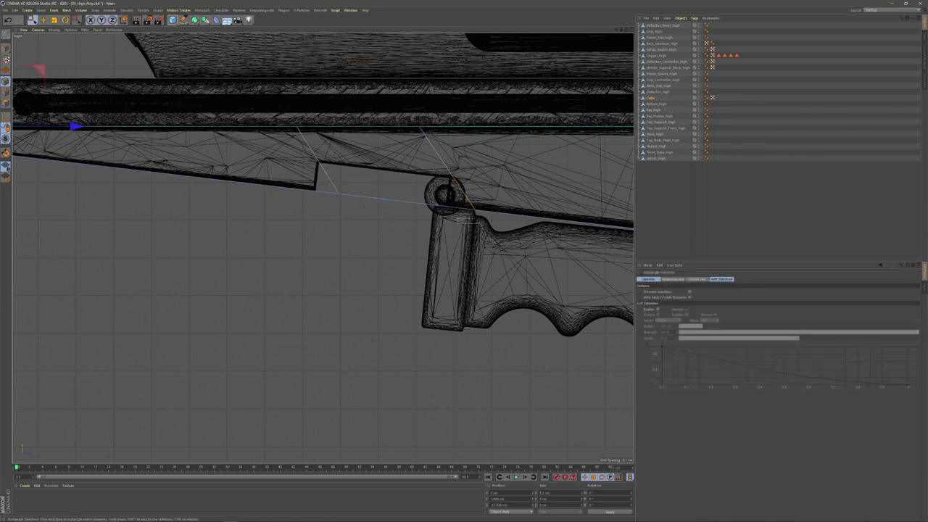
left_click(475, 210)
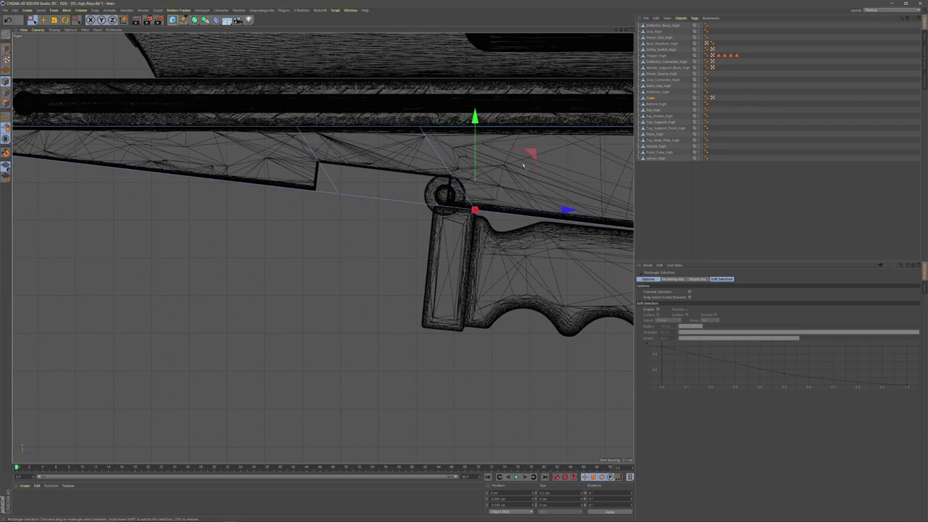
left_click_drag(531, 154, 508, 150)
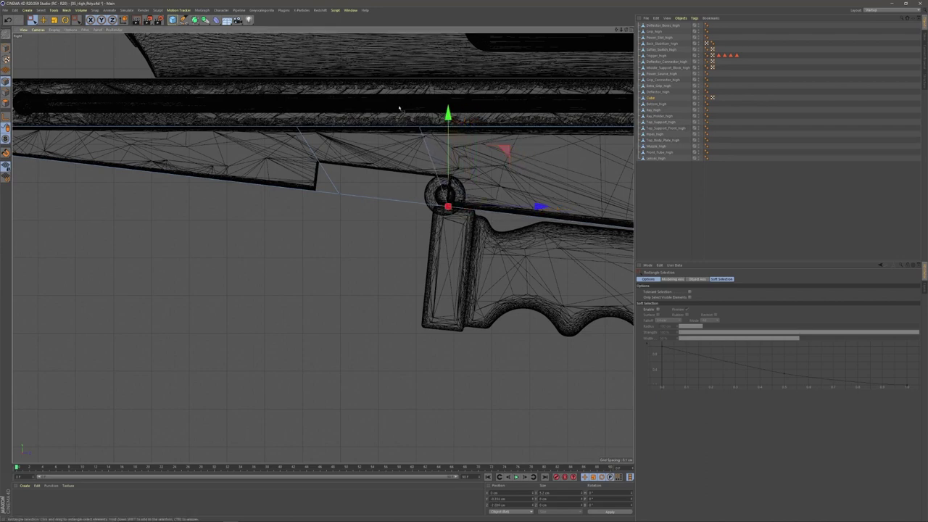
left_click(338, 194)
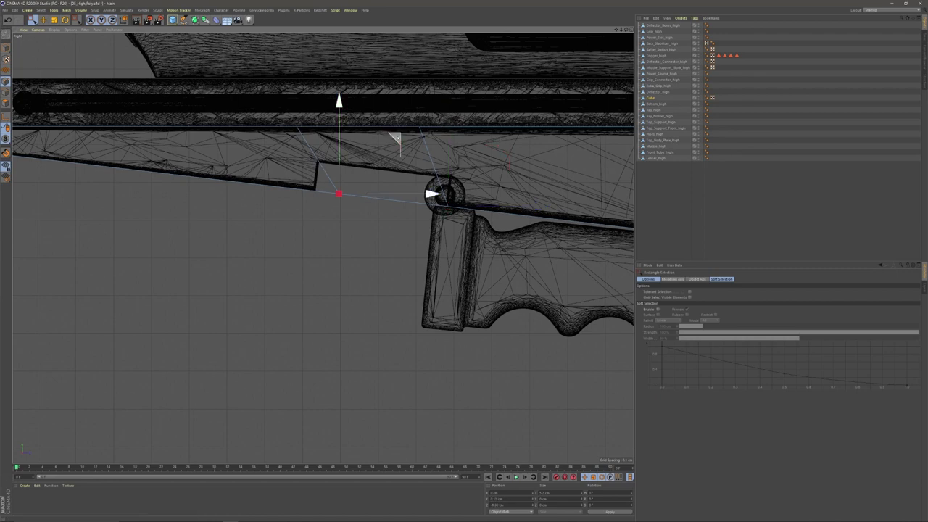
left_click_drag(394, 138, 373, 135)
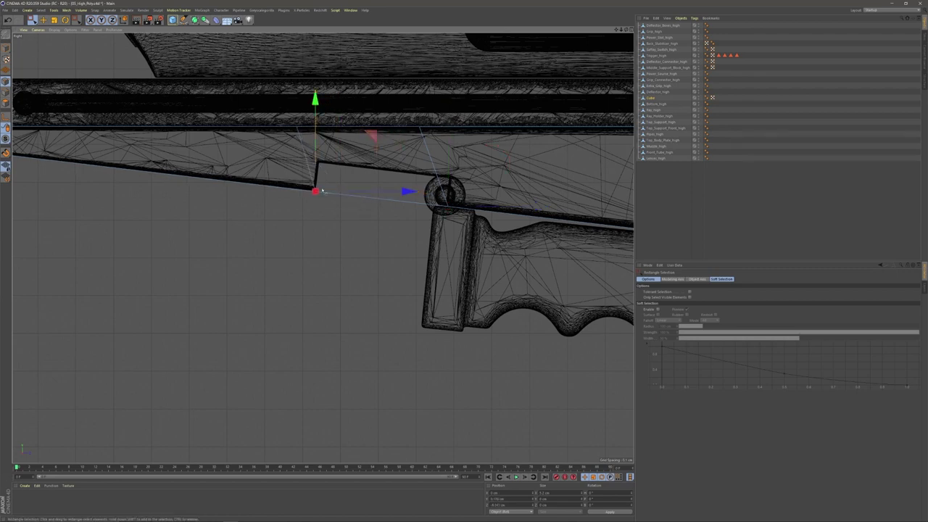
- Fine-tune the lower points of the cut farther from the grip hinge to meet the notch's lower corner
right_click_drag(317, 190, 421, 192, "alt")
left_click_drag(358, 142, 362, 142)
right_click_drag(283, 195, 388, 195, "alt")
left_click_drag(472, 149, 483, 150)
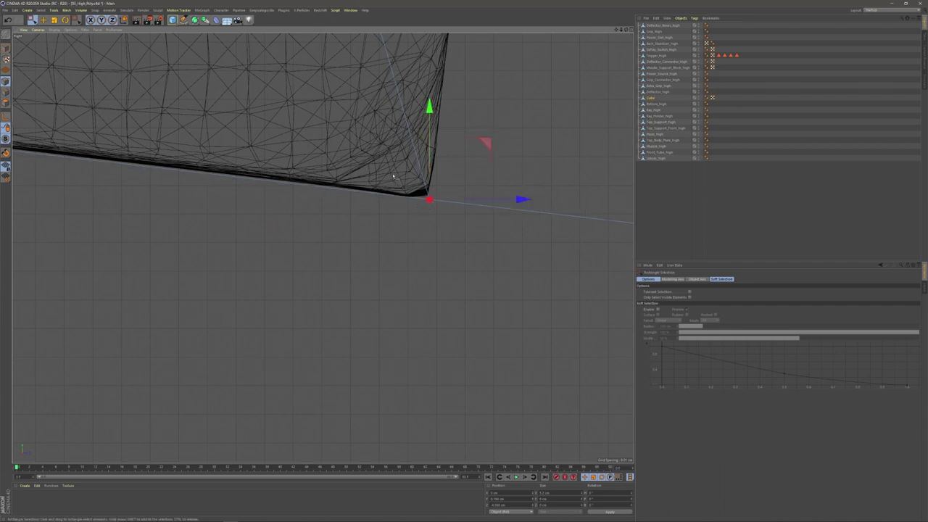
- Fine-tune the lower points of the other cut to meet the notch's lower corner at the round grip hinge
scroll(394, 176, "down", 8)
middle_click_drag(342, 157, 266, 293, "alt")
scroll(435, 199, "down", 8)
scroll(531, 213, "up", 10)
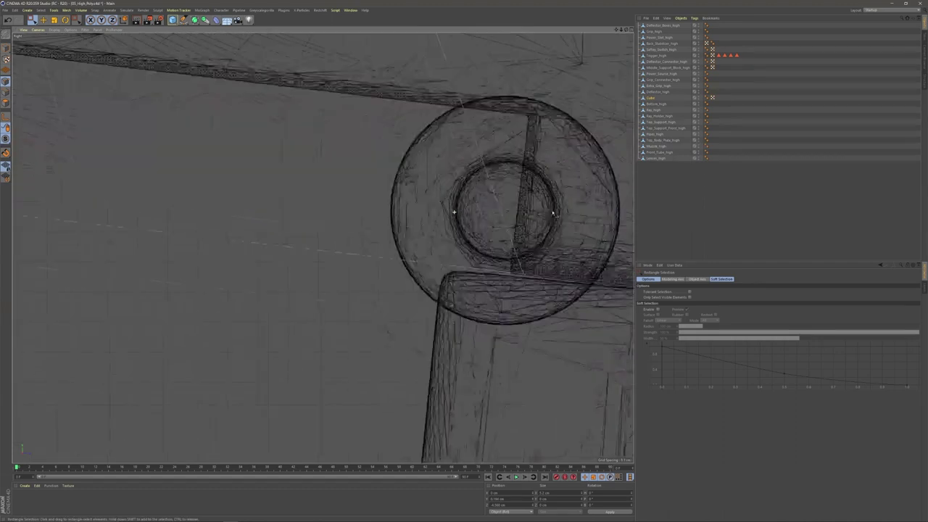
left_click_drag(400, 278, 470, 340)
left_click_drag(470, 246, 466, 245)
scroll(272, 227, "down", 10)
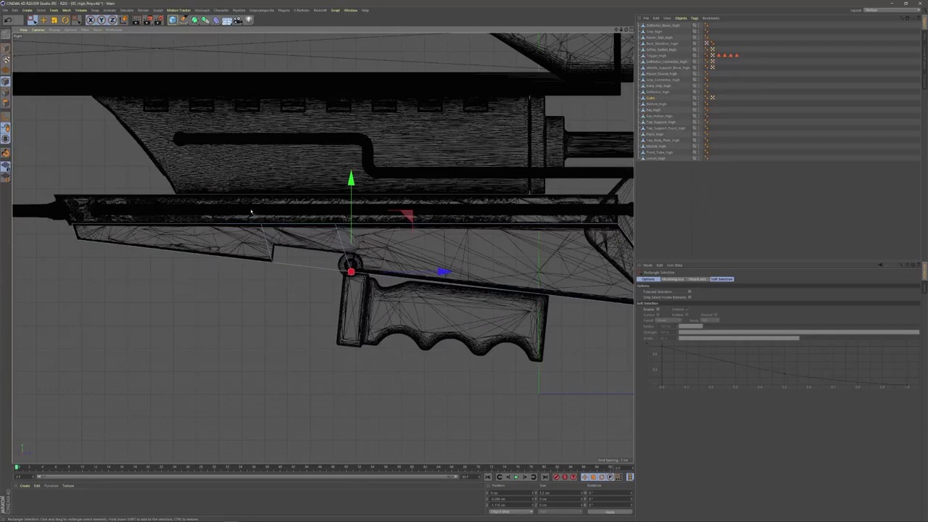
- Shift the upper points of both cuts along the cube's upper edge so each cut follows the slant of the notch's side
scroll(251, 211, "up", 10)
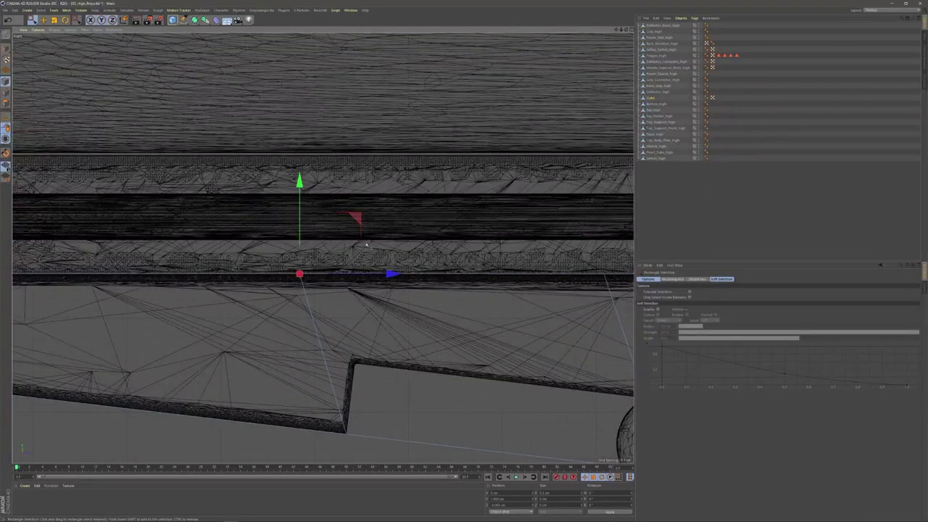
left_click_drag(389, 273, 460, 279)
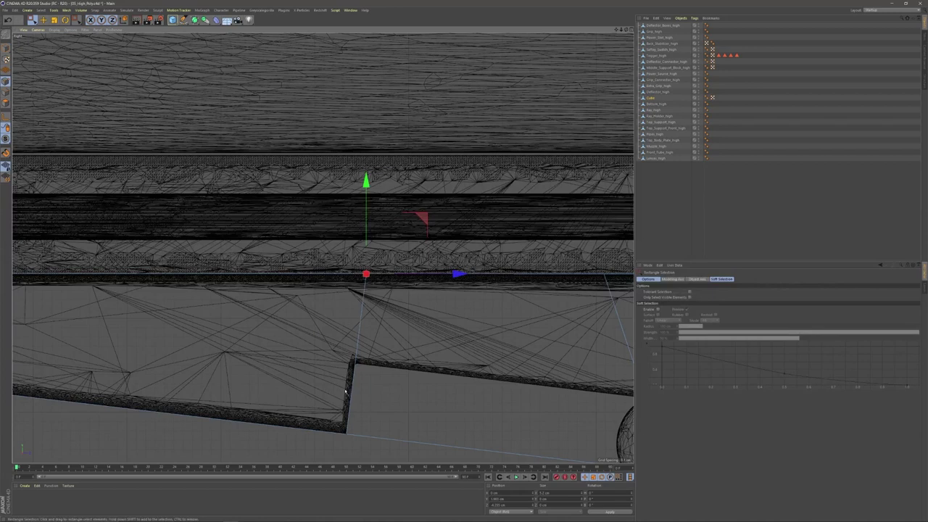
middle_click_drag(405, 382, 253, 353, "alt")
left_click_drag(417, 235, 460, 285)
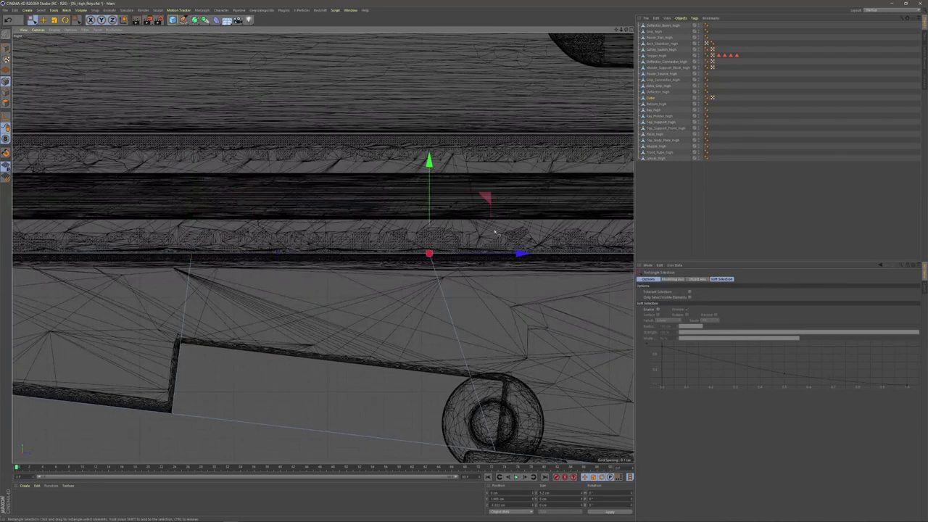
left_click_drag(535, 258, 611, 259)
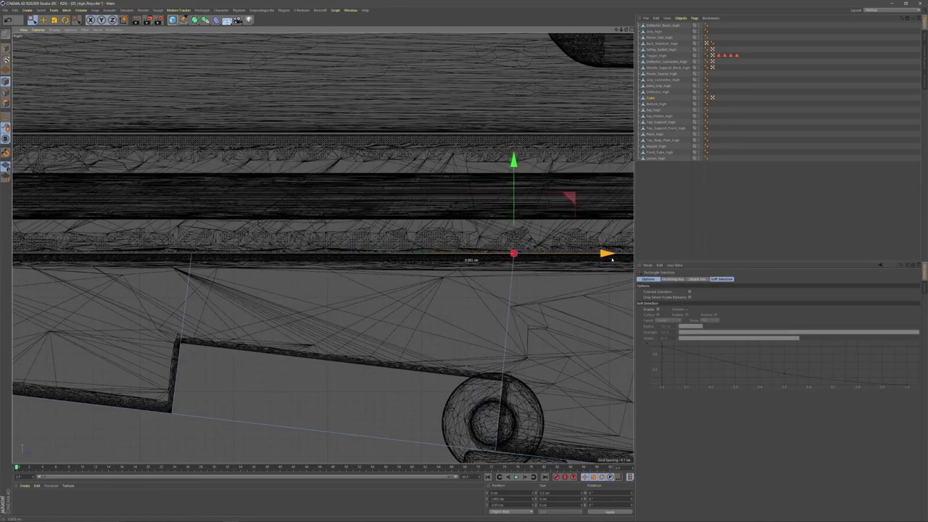
- Add a lengthwise loop cut at the notch's ceiling height and move its points near the hinge onto the notch's upper corner
key("k")
key("l")
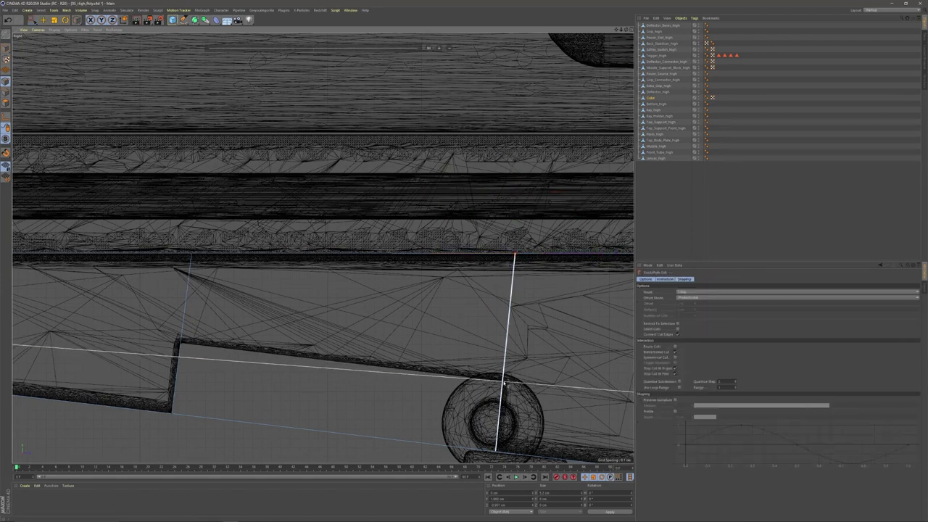
left_click(503, 384)
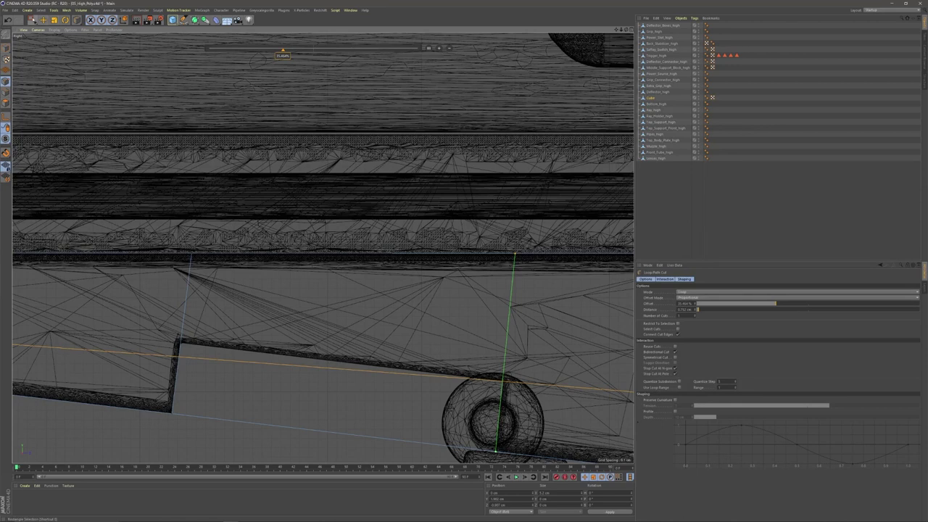
left_click(34, 21)
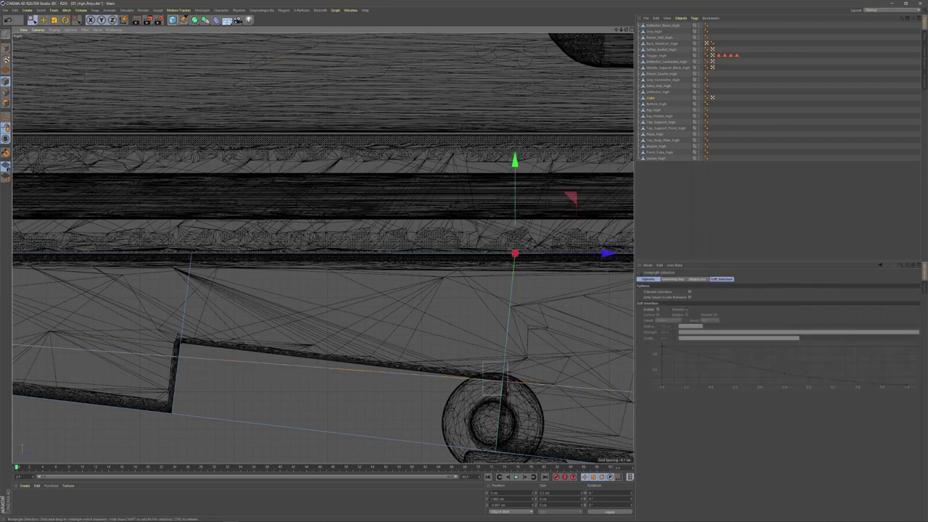
scroll(500, 381, "up", 5)
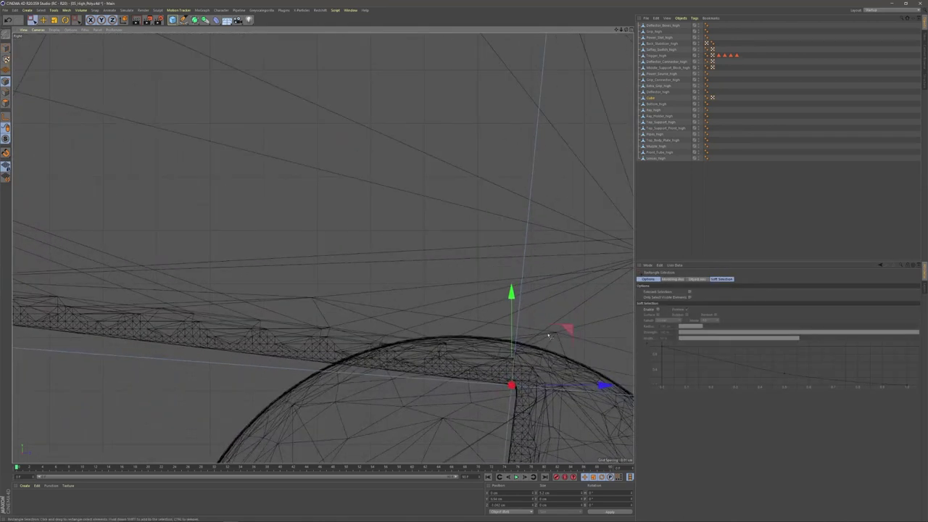
left_click_drag(511, 386, 515, 389)
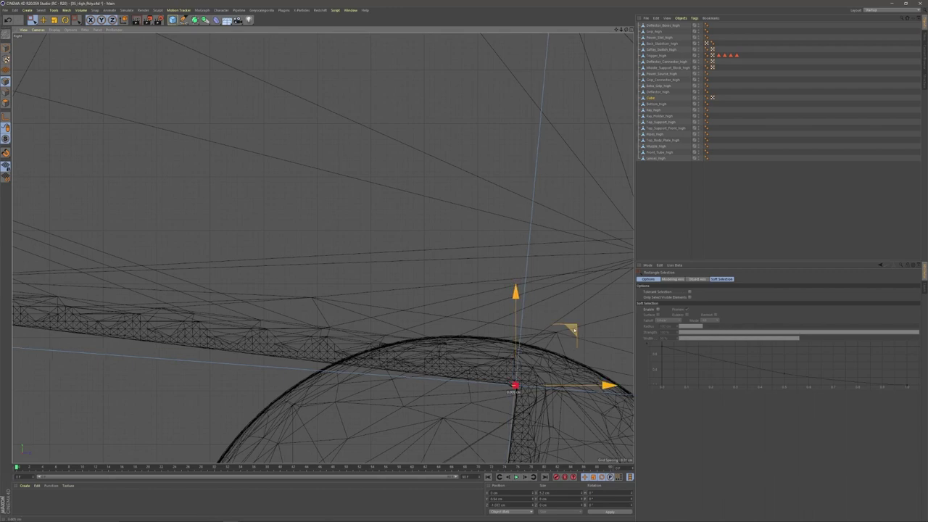
- Move the lengthwise cut's points at the notch's other end onto the upper corner away from the hinge
scroll(358, 345, "down", 5)
middle_click_drag(181, 323, 338, 331, "alt")
middle_click_drag(207, 317, 410, 296, "alt")
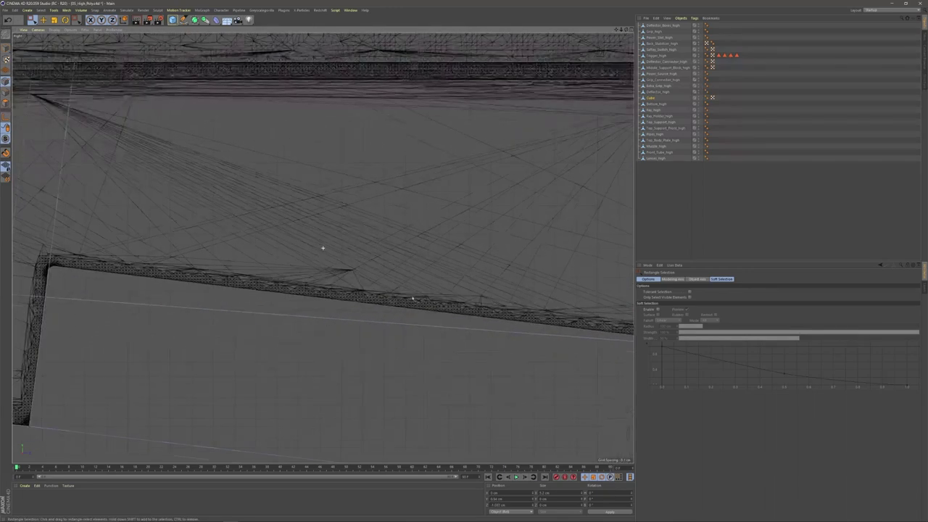
middle_click_drag(149, 263, 343, 275, "alt")
scroll(236, 295, "up", 5)
middle_click_drag(251, 307, 238, 247, "alt")
left_click_drag(247, 252, 293, 322)
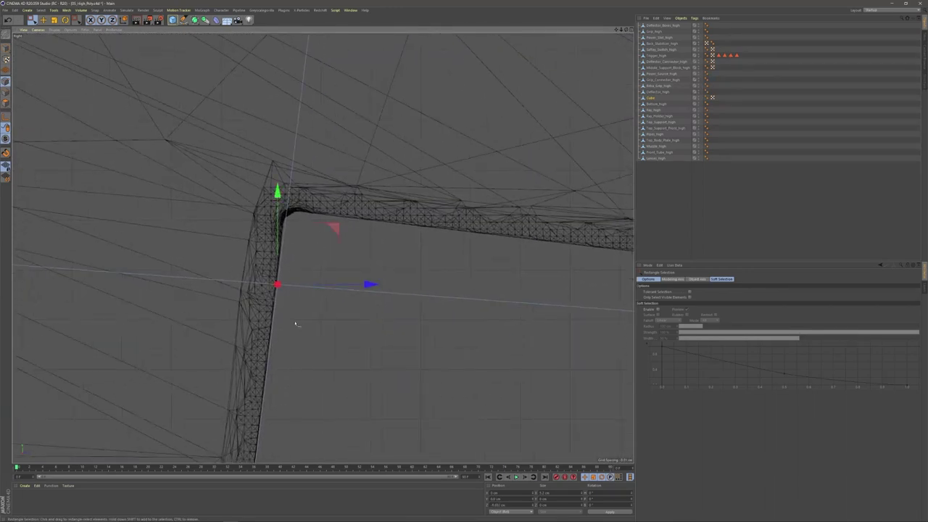
left_click_drag(337, 233, 342, 156)
scroll(348, 315, "down", 10)
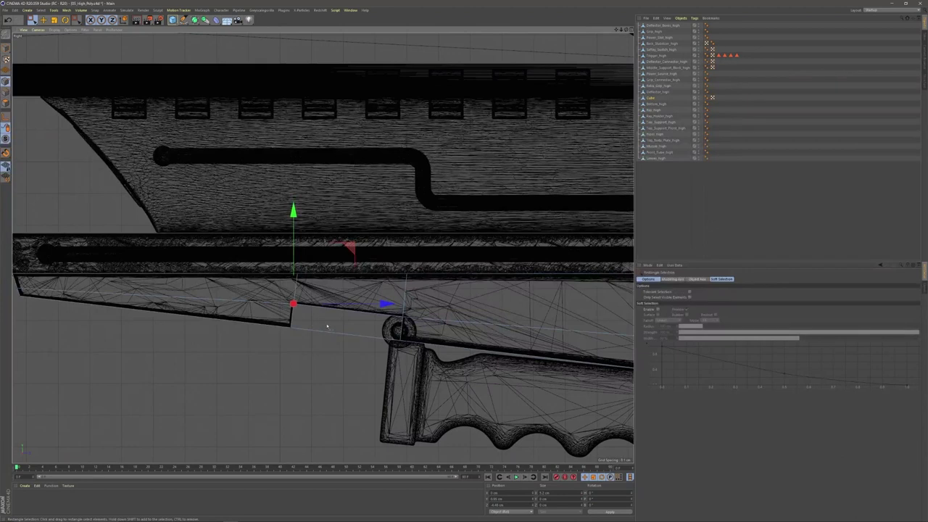
- In the perspective view, delete the cube's underside polygon between the two upright cuts
middle_click(343, 105)
middle_click(273, 197)
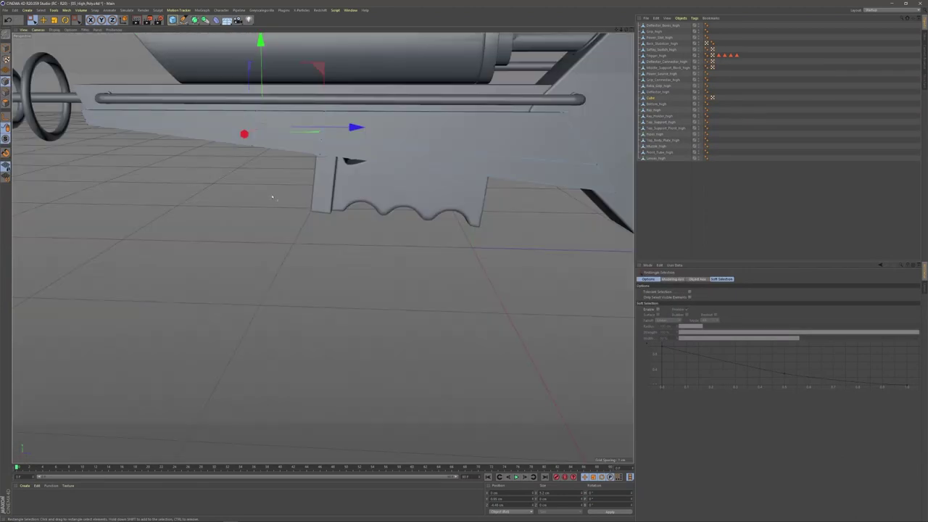
left_click_drag(326, 260, 320, 194, "alt")
scroll(326, 197, "up", 5)
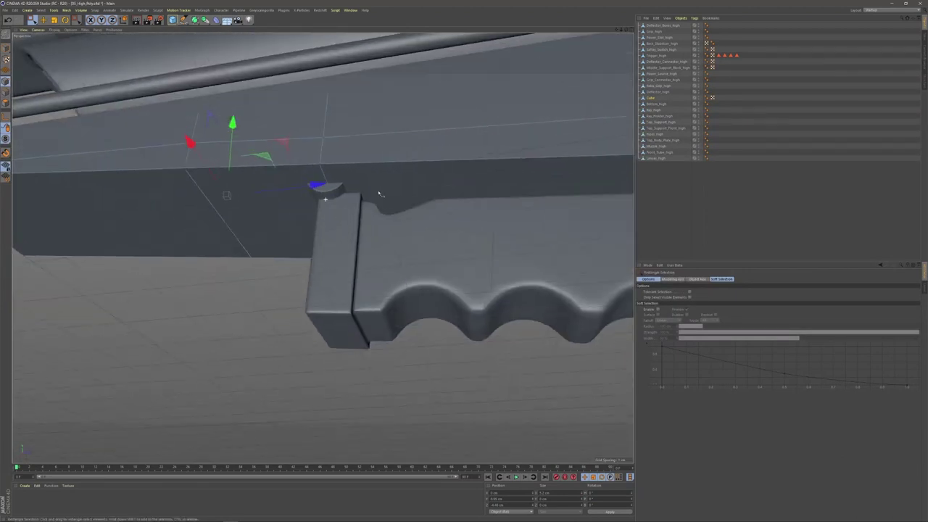
middle_click_drag(299, 225, 356, 225, "alt")
left_click_drag(357, 225, 351, 194, "alt")
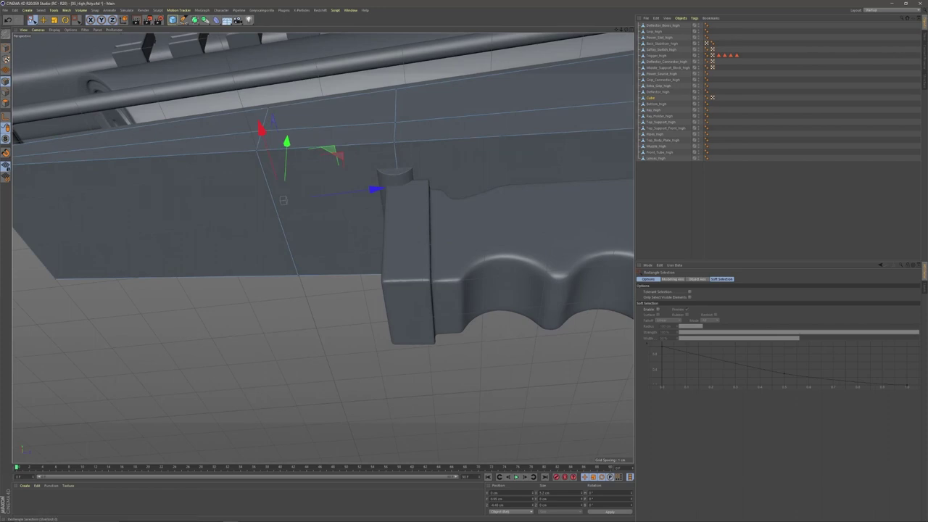
left_click_drag(33, 21, 45, 28)
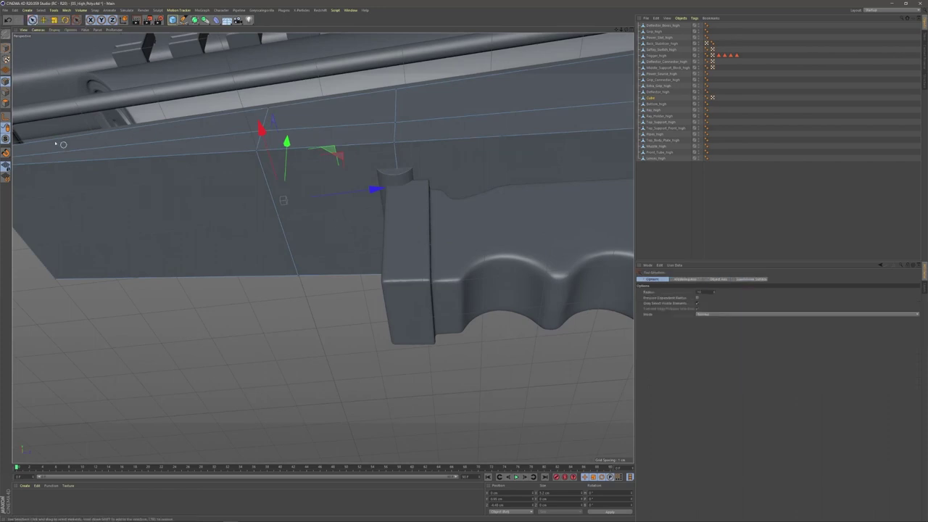
left_click(6, 103)
left_click(310, 205)
key("Delete")
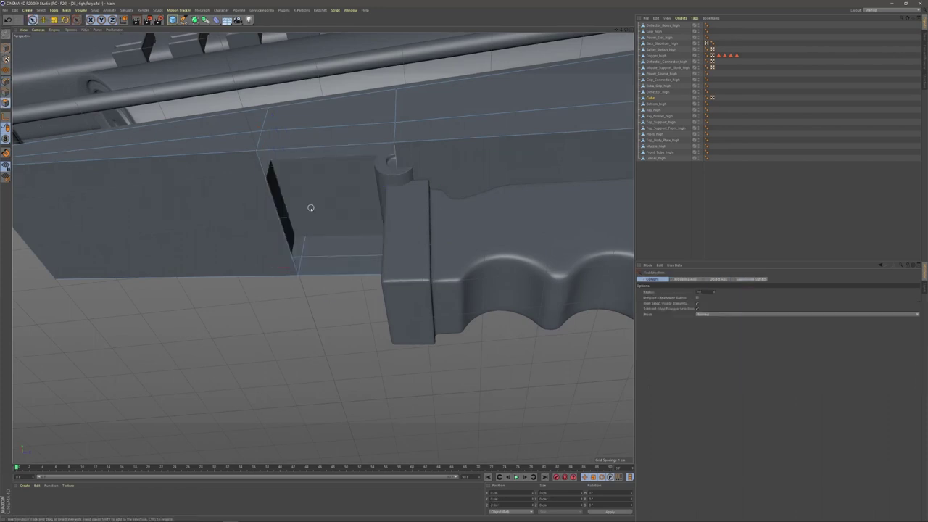
- Delete the lower side polygons on both sides of the cube to open up the notch
left_click_drag(325, 239, 340, 272, "alt")
left_click(347, 199)
key("Delete")
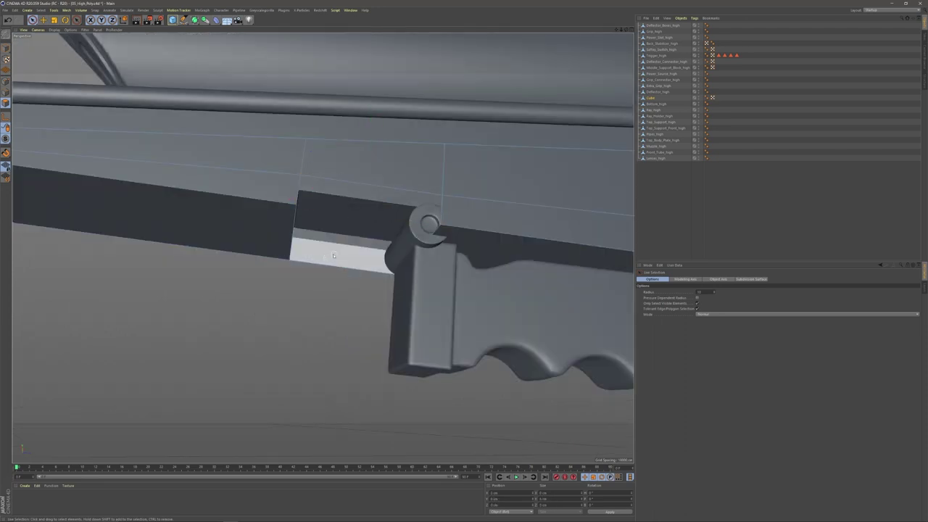
left_click(329, 256)
key("Delete")
- Return to whole-object editing and isolate the cube in the viewport
mouse_move(334, 220)
left_mouse_down("alt")
mouse_move(315, 247)
mouse_move(330, 241)
mouse_move(331, 215)
mouse_move(337, 235)
left_mouse_up("alt")
left_click(7, 49)
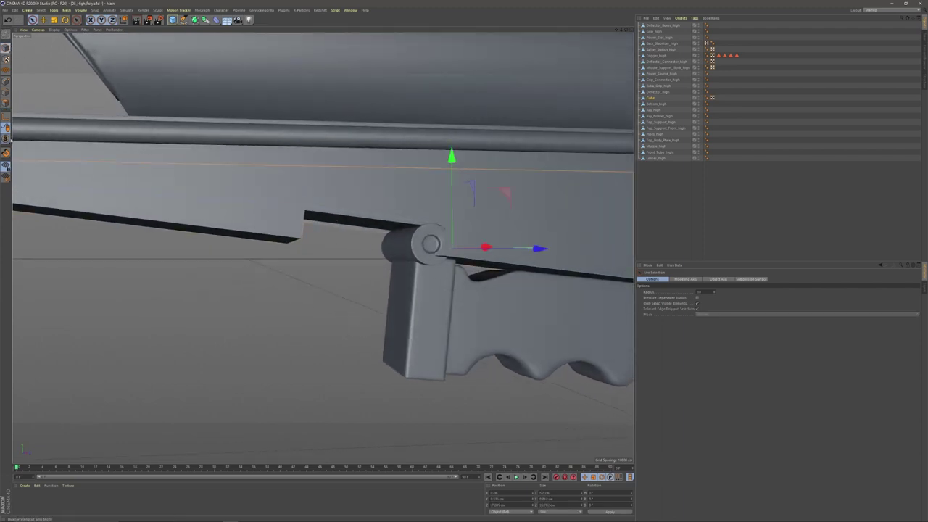
left_click_drag(7, 140, 41, 158)
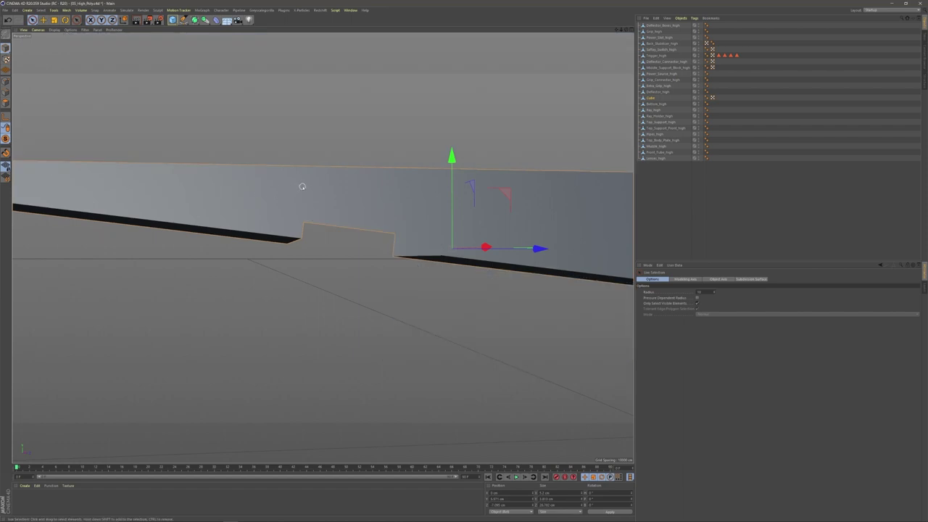
- Bridge the two open upper edges of the cube's notch to close its ceiling
left_click_drag(302, 186, 284, 164, "alt")
left_click(5, 92)
key("shift+c")
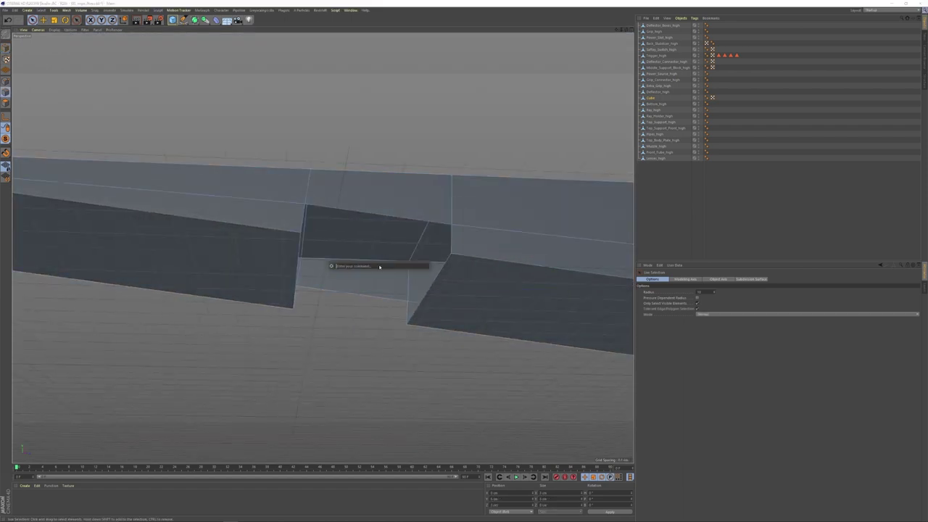
type("slid")
key("Return")
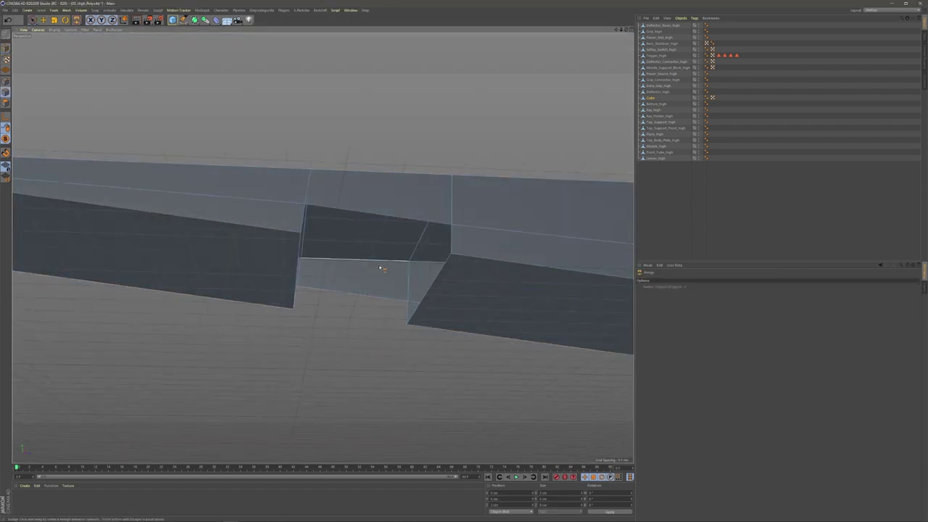
left_click_drag(378, 224, 360, 291)
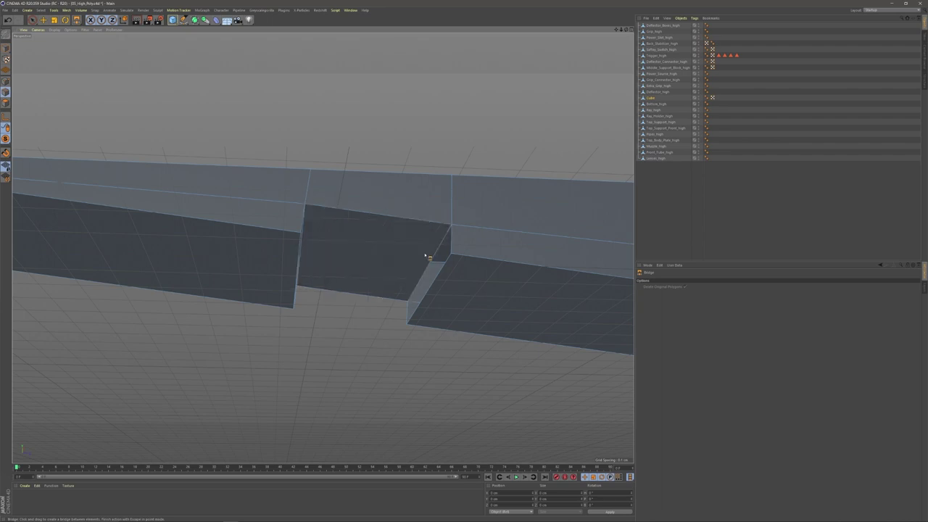
- Bridge the open edges at both ends of the cube's notch to close its two end walls
left_click_drag(451, 245, 407, 322)
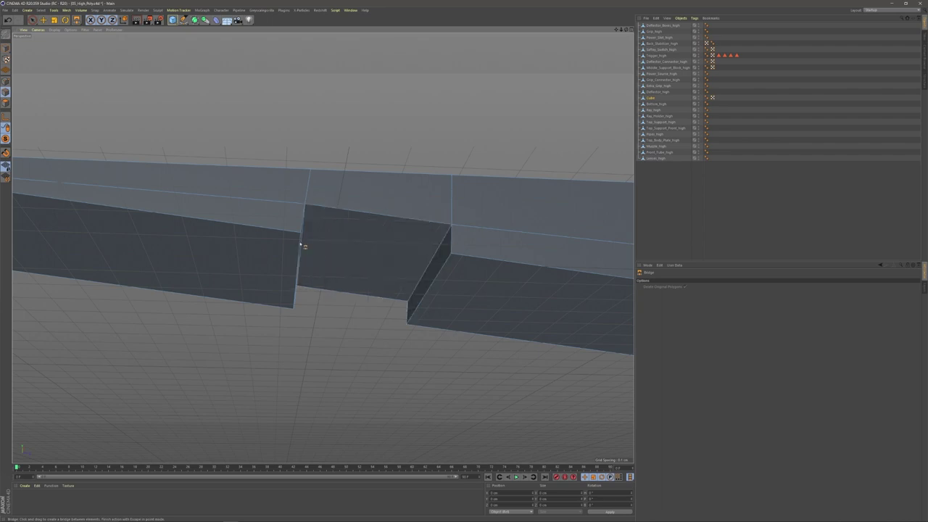
left_click_drag(336, 262, 327, 262, "alt")
left_click_drag(287, 240, 314, 292)
right_click_drag(351, 252, 290, 250, "alt")
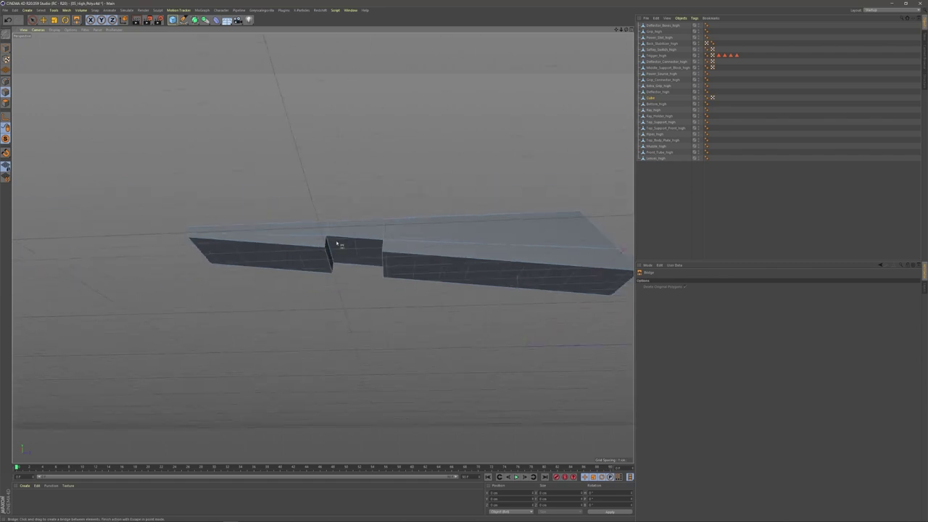
left_click_drag(356, 236, 380, 269, "alt")
left_click_drag(206, 237, 399, 251, "alt")
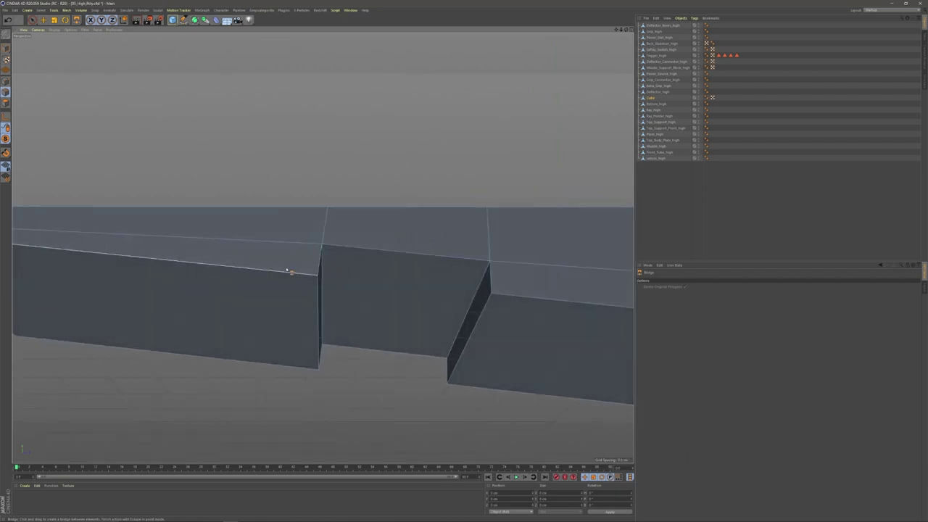
mouse_move(320, 276)
left_mouse_down("alt")
mouse_move(352, 242)
mouse_move(372, 259)
mouse_move(369, 271)
mouse_move(353, 248)
mouse_move(362, 253)
mouse_move(319, 247)
mouse_move(332, 232)
mouse_move(294, 274)
mouse_move(327, 261)
left_mouse_up("alt")
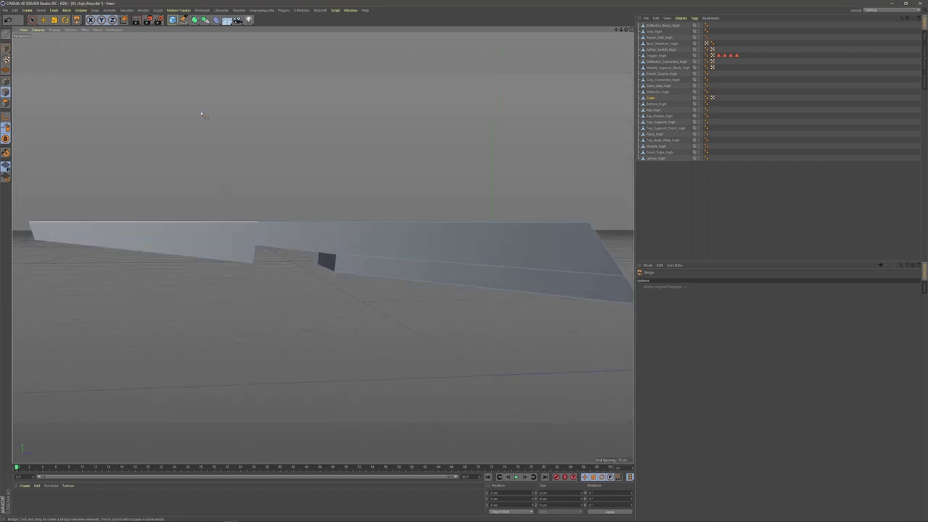
- Stop isolating the cube so the whole gun shows, and display the models shaded with wireframe lines
left_click(6, 166)
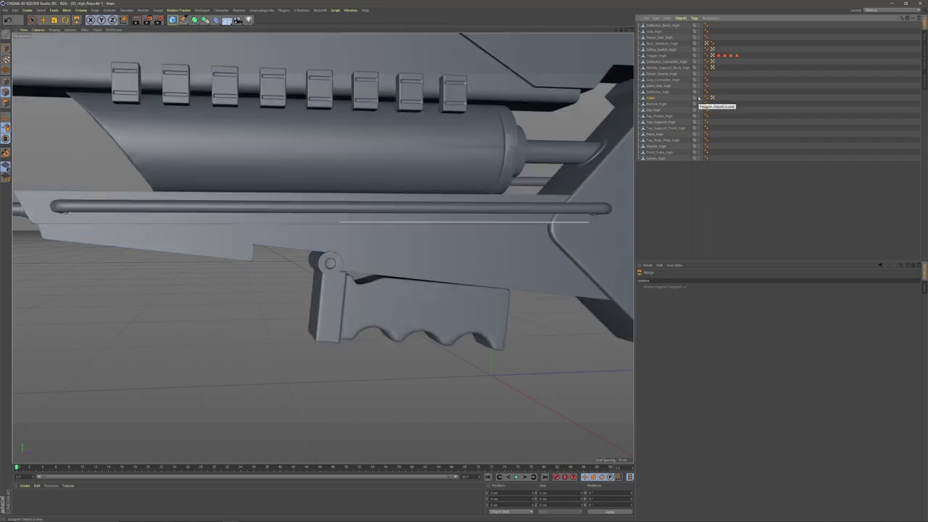
key("n")
key("b")
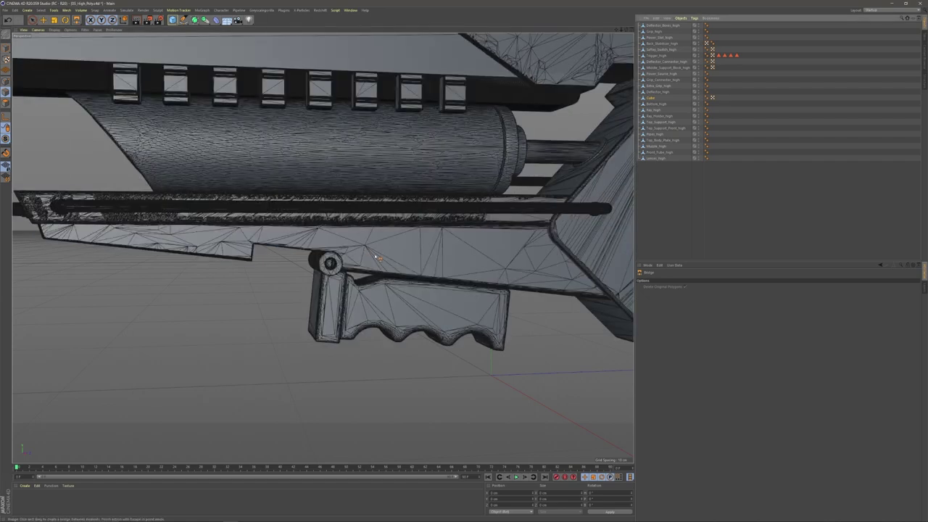
- Examine the high-poly gun's triangulated mesh from the barrel to the stock
right_click_drag(430, 228, 368, 250, "alt")
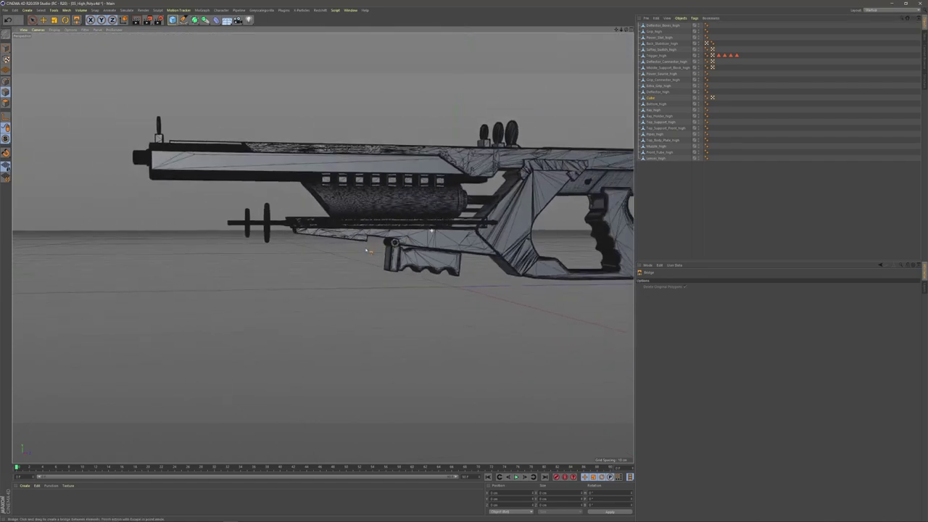
middle_click_drag(368, 250, 317, 261, "alt")
left_click_drag(445, 177, 458, 241, "alt")
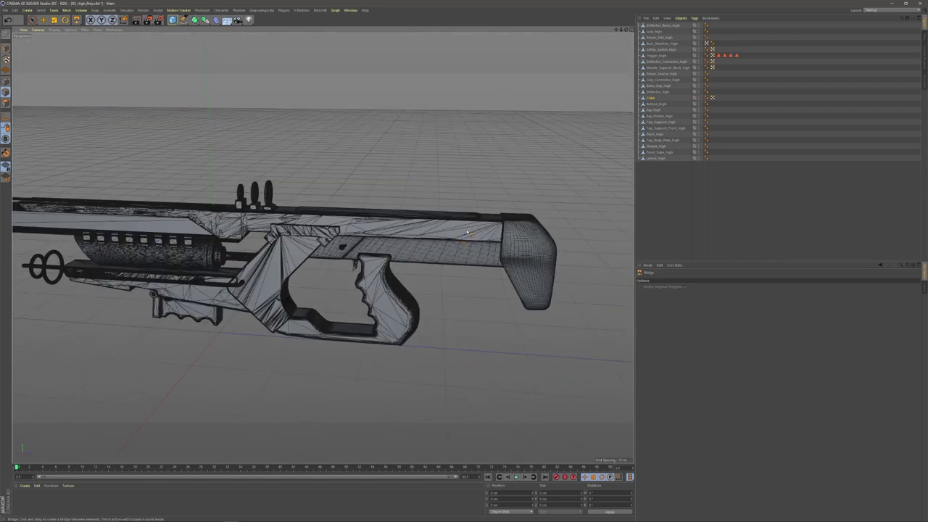
middle_click_drag(467, 232, 440, 235, "alt")
left_click_drag(460, 245, 418, 233, "alt")
right_click_drag(419, 233, 465, 251, "alt")
left_click_drag(466, 251, 409, 246, "alt")
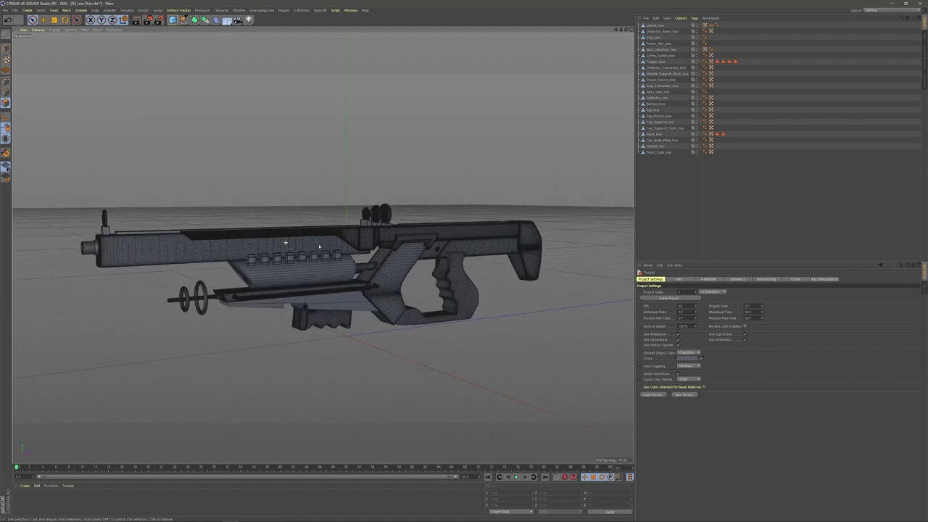
- In the low-poly project, examine the wireframe of the barrel, lower body and front grip
left_click_drag(366, 248, 358, 250, "alt")
middle_click_drag(357, 250, 311, 250, "alt")
right_click_drag(312, 249, 334, 249, "alt")
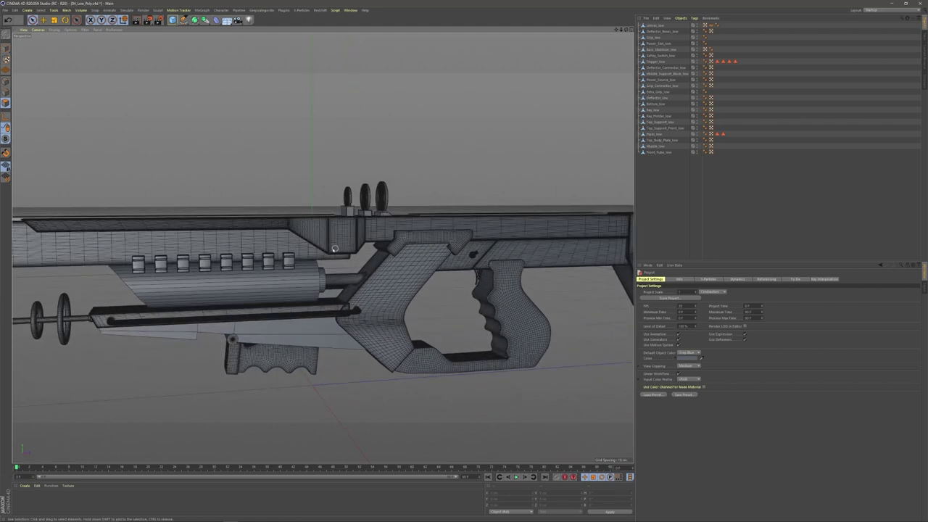
scroll(406, 245, "down", 4)
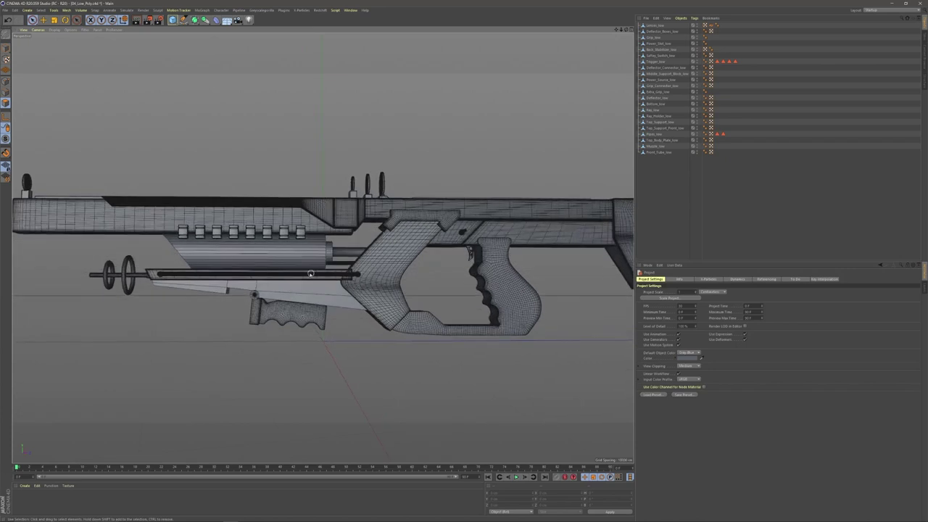
scroll(300, 259, "up", 3)
left_click_drag(318, 265, 336, 267, "alt")
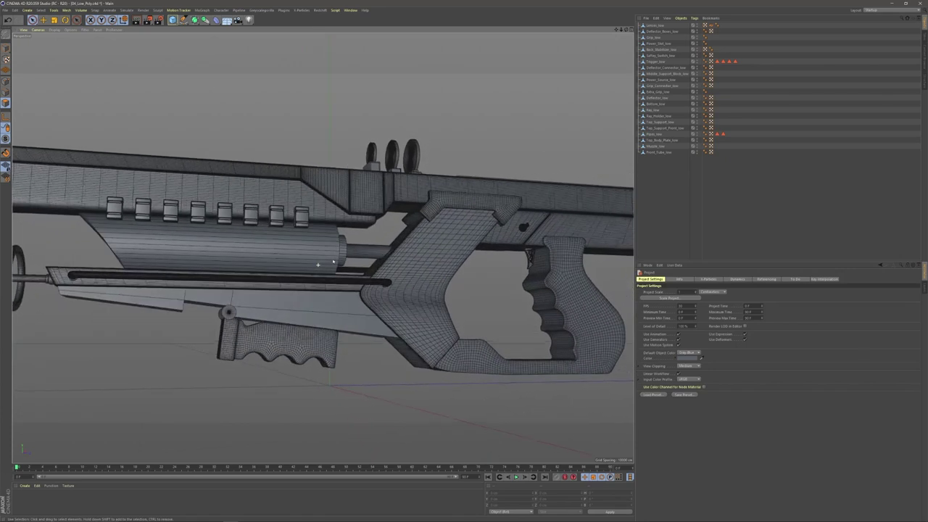
right_click_drag(313, 299, 332, 298, "alt")
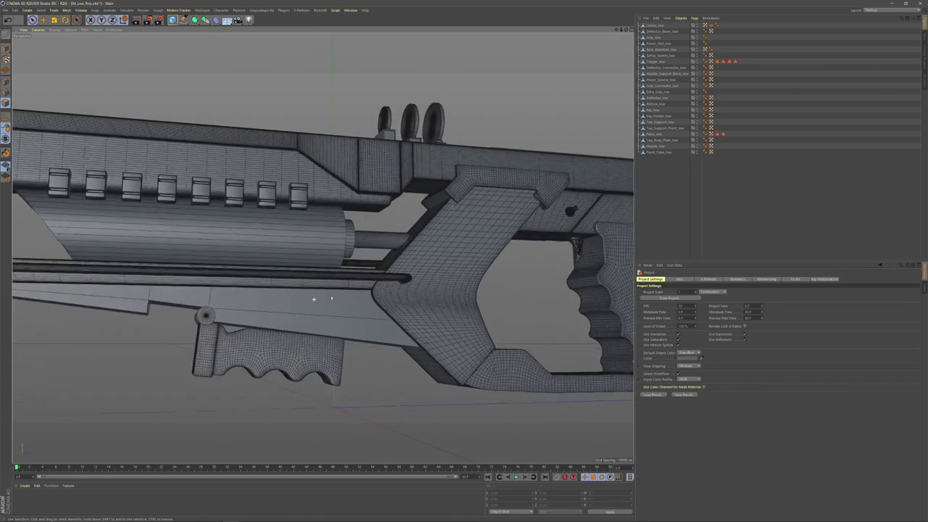
scroll(314, 298, "up", 1)
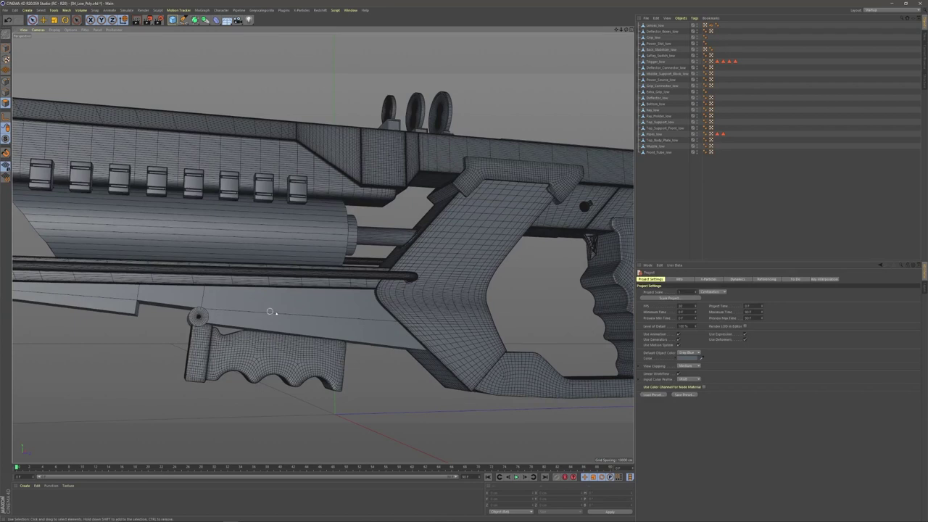
scroll(328, 261, "down", 3)
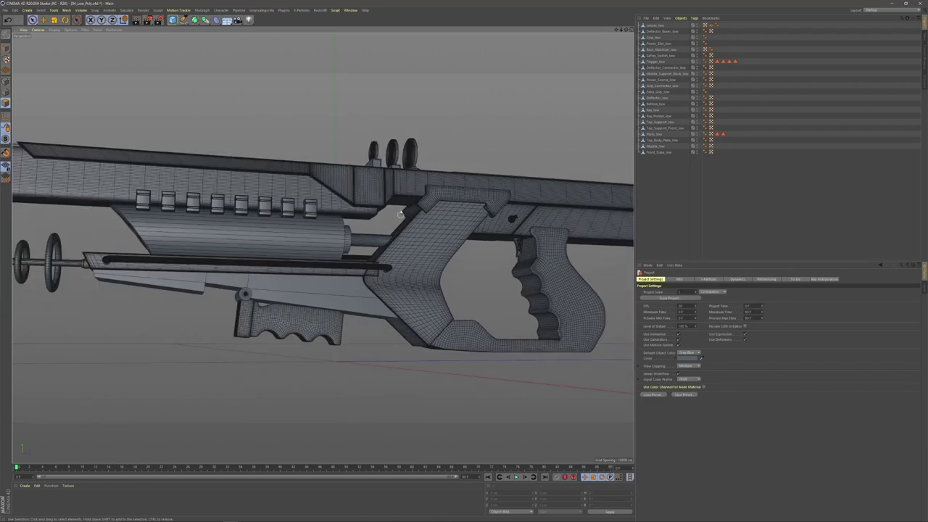
scroll(373, 218, "up", 1)
- Examine the mesh density of the low-poly gun's stock from the side and from above
left_click_drag(527, 244, 402, 250, "alt")
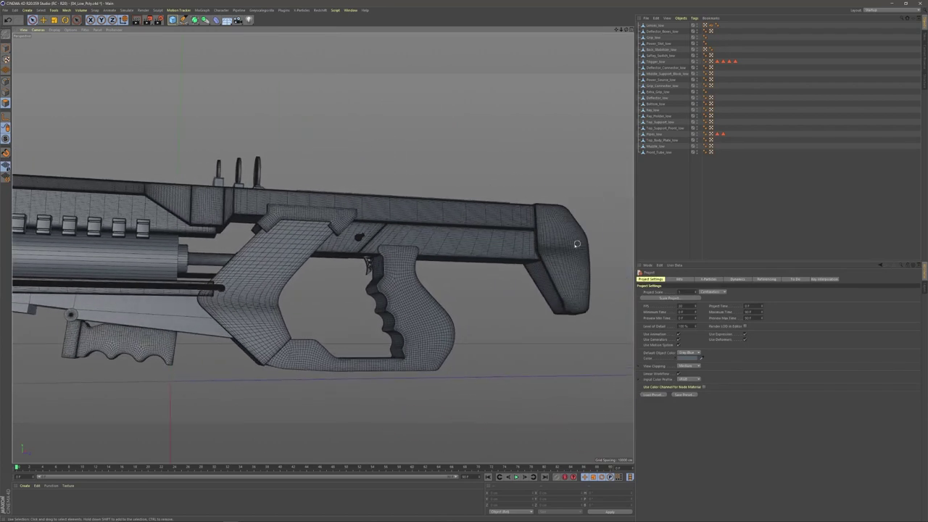
left_click_drag(577, 244, 562, 241, "alt")
middle_click_drag(562, 237, 468, 250, "alt")
scroll(471, 248, "up", 5)
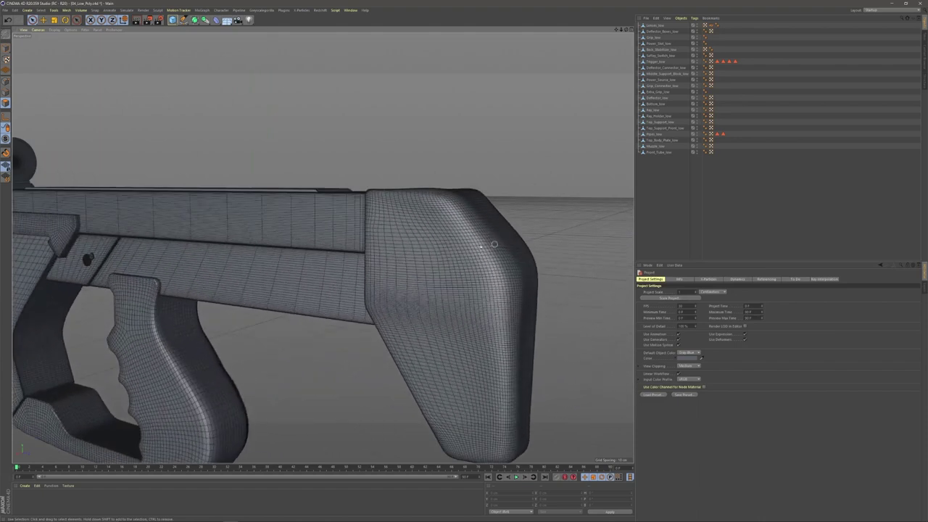
left_click_drag(493, 245, 450, 246, "alt")
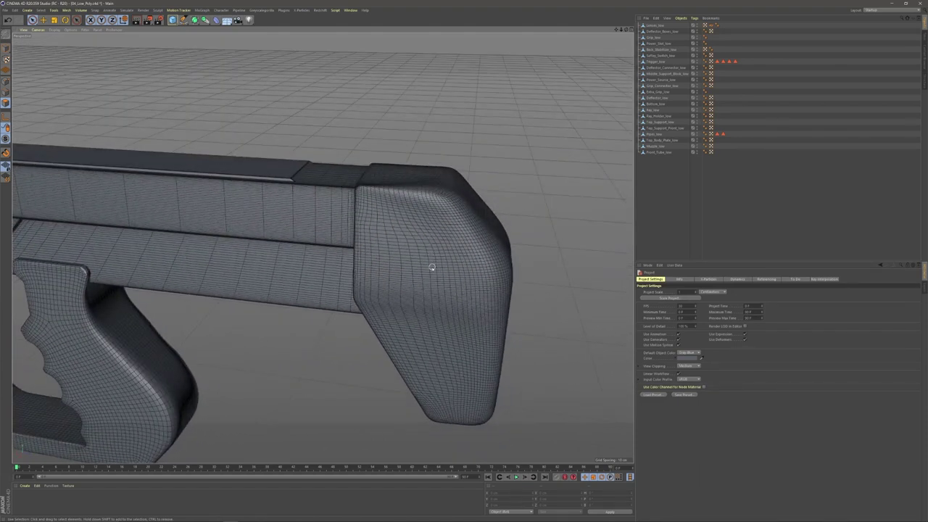
left_click_drag(437, 272, 405, 274, "alt")
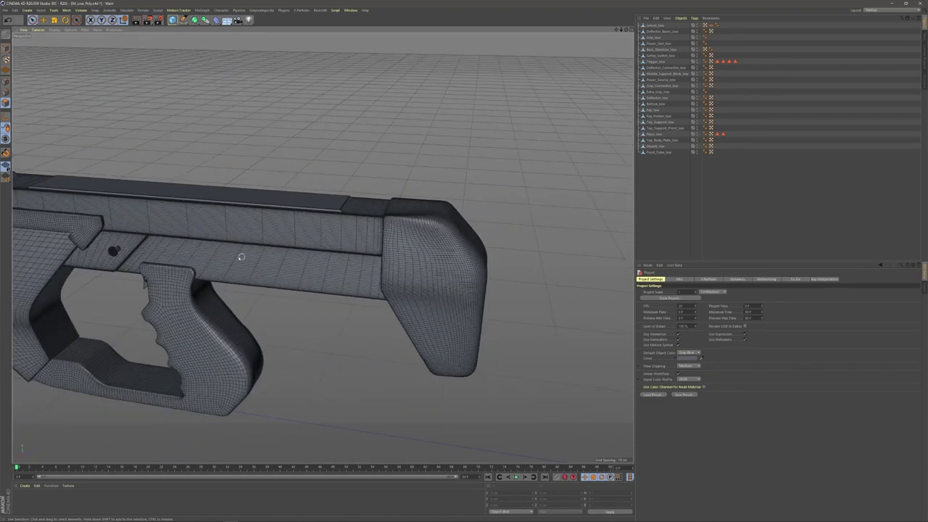
- Examine the low-poly topology around the angled middle support, the trigger and the rear grip
left_click_drag(218, 250, 369, 237, "alt")
right_click_drag(183, 303, 286, 306, "alt")
left_click_drag(286, 306, 257, 308, "alt")
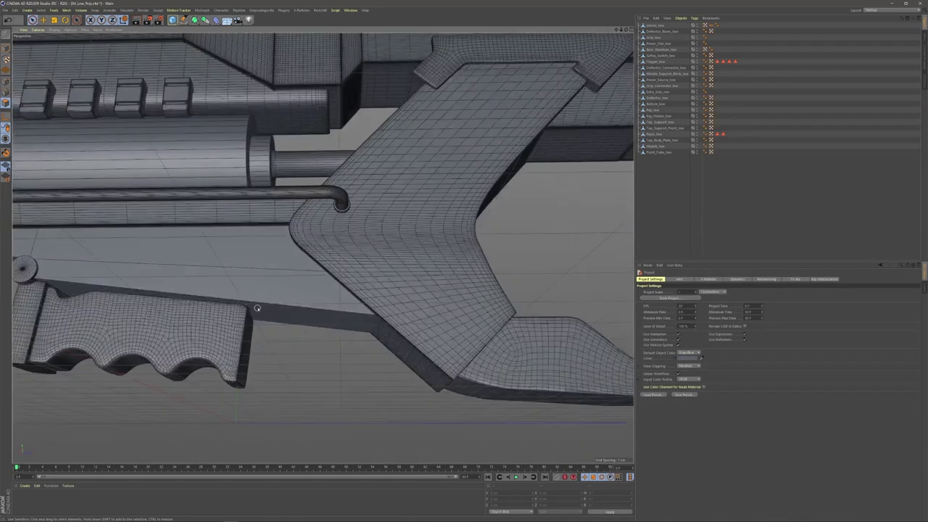
right_click_drag(292, 297, 261, 303, "alt")
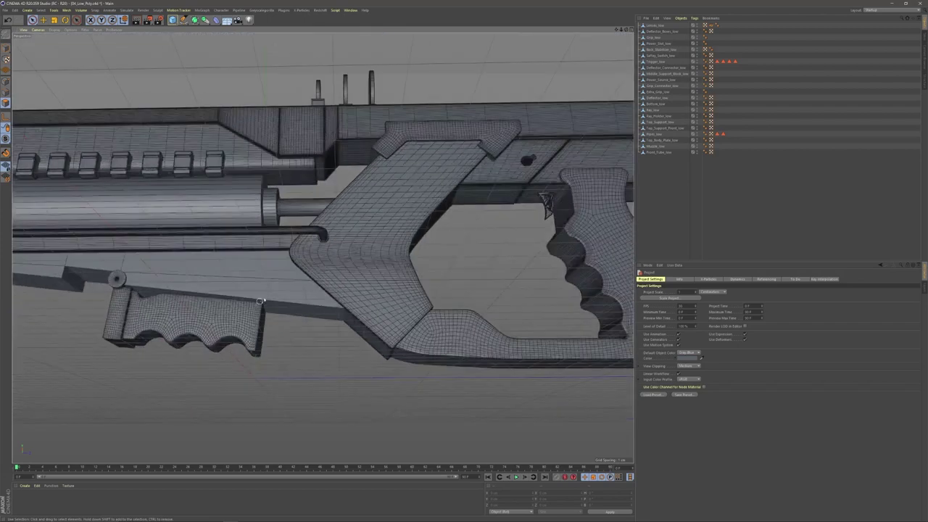
mouse_move(327, 260)
left_mouse_down("alt")
mouse_move(309, 280)
mouse_move(313, 267)
left_mouse_up("alt")
scroll(325, 259, "up", 4)
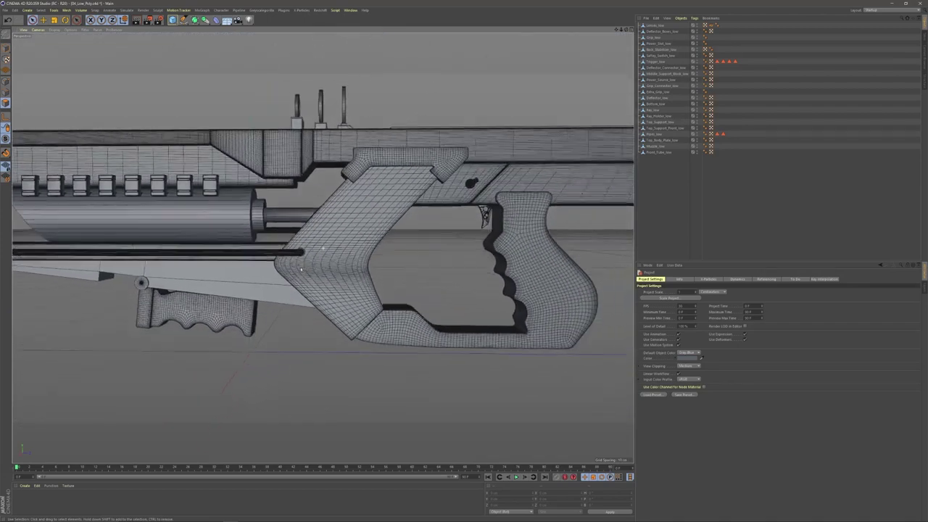
scroll(412, 168, "up", 5)
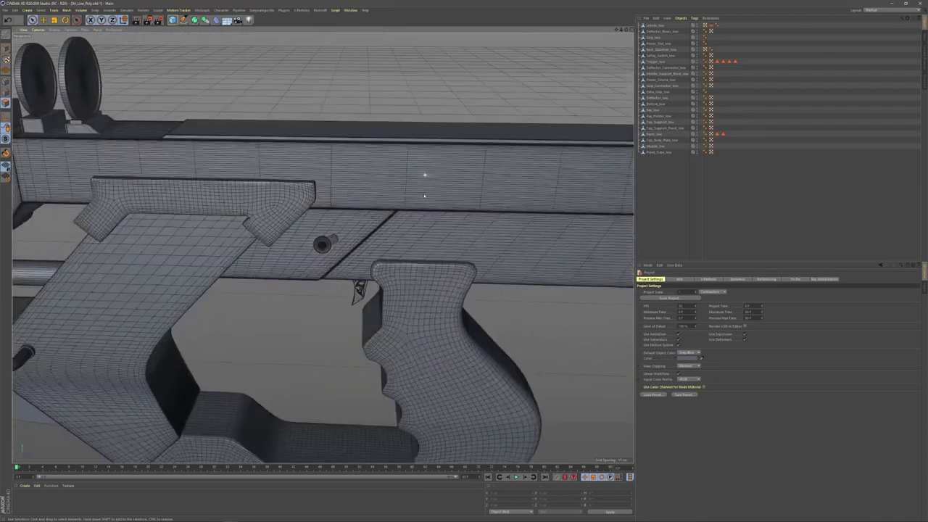
scroll(396, 180, "down", 5)
left_click_drag(303, 349, 419, 265, "alt")
scroll(418, 266, "up", 5)
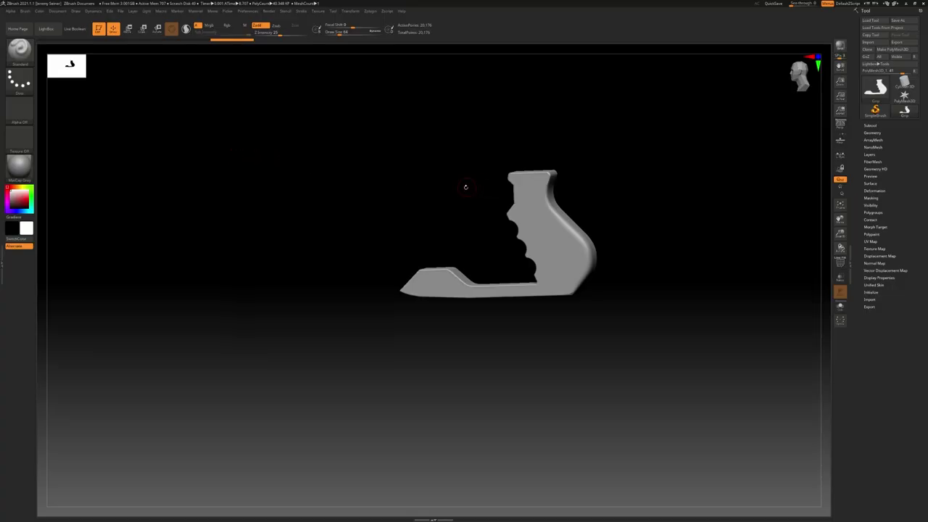
- In ZBrush, turn the imported Grip, display its polygon wireframe and open its geometry settings
left_click_drag(465, 187, 621, 205)
key("shift+f")
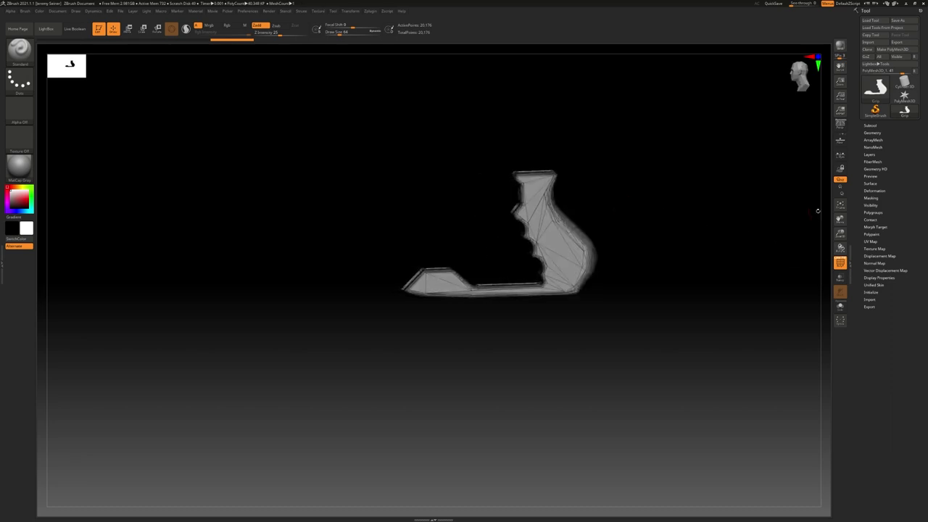
left_click(872, 133)
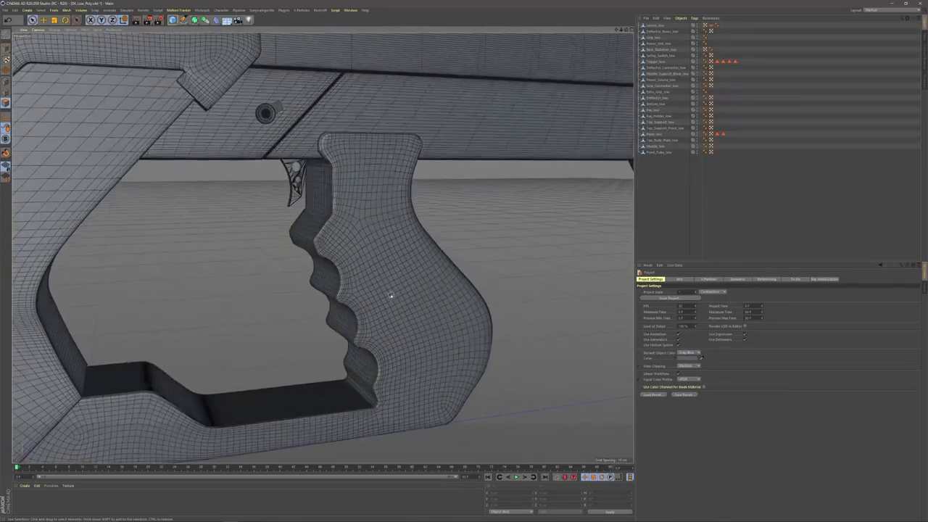
- Back in Cinema 4D, examine the low-poly gun's rear grip, muzzle end and both sides
right_click_drag(391, 295, 398, 294, "alt")
middle_click_drag(397, 294, 399, 271, "alt")
right_click_drag(392, 277, 393, 271, "alt")
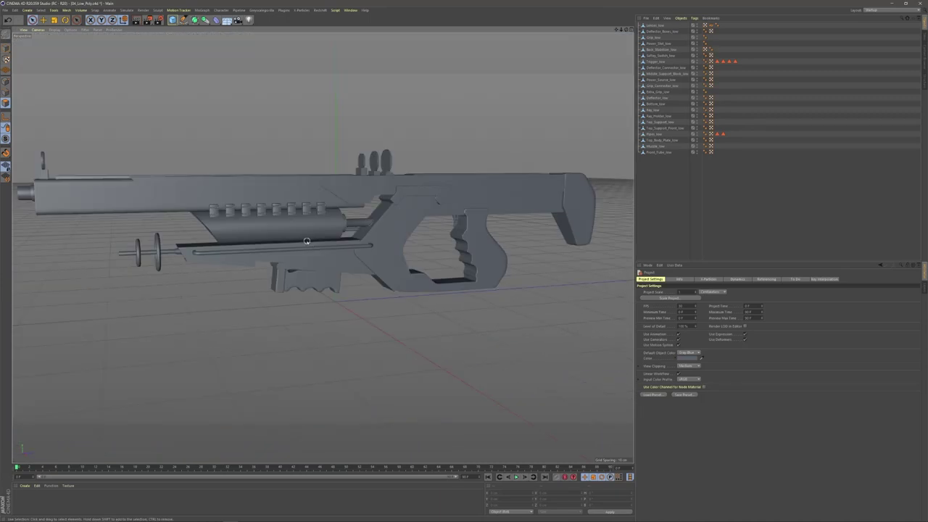
left_click_drag(302, 239, 401, 243, "alt")
right_click_drag(319, 224, 398, 226, "alt")
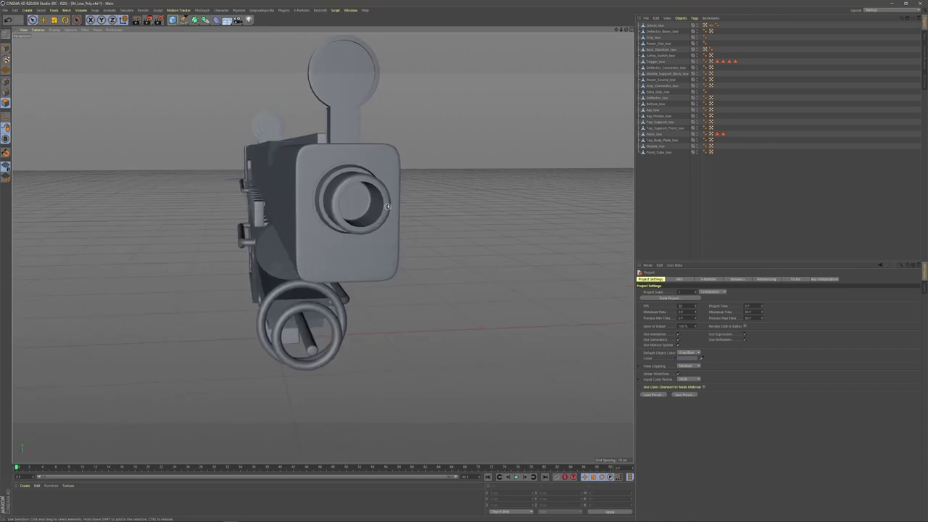
left_click_drag(329, 237, 305, 261, "alt")
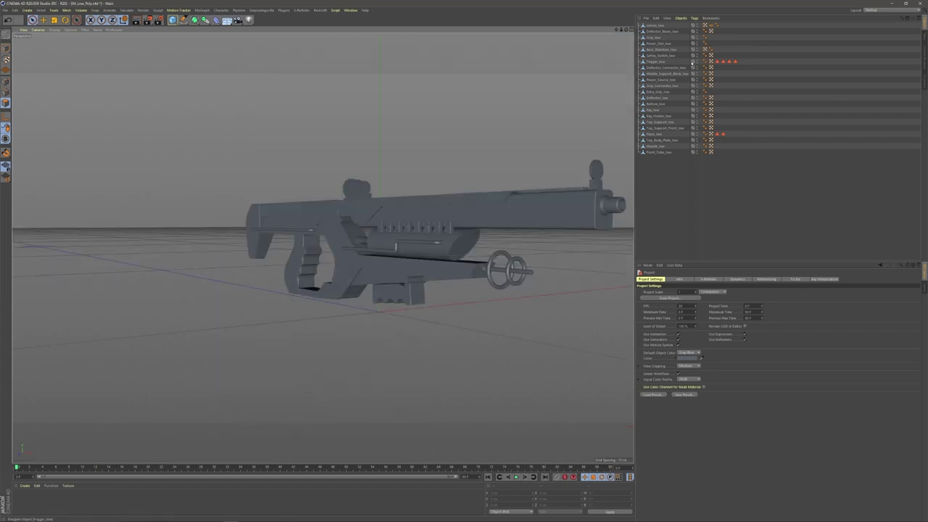
key("super+plus")
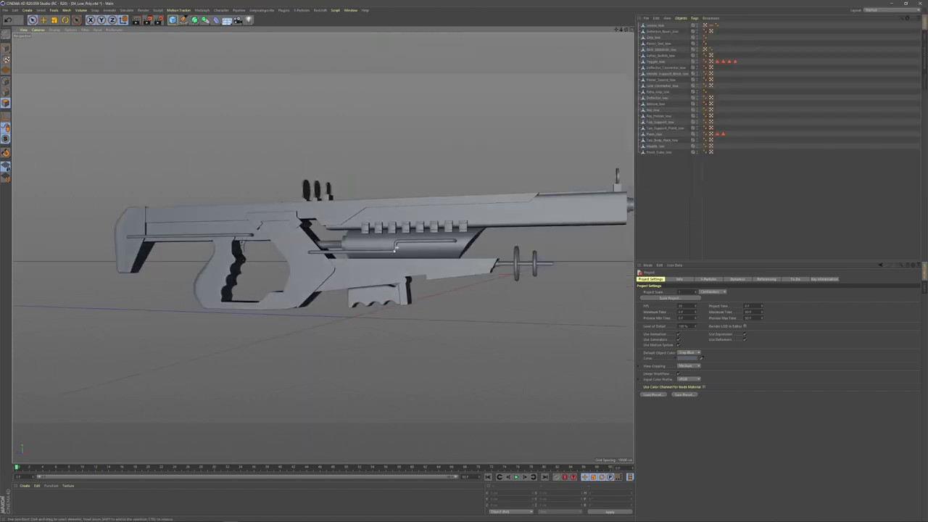
left_click_drag(406, 247, 342, 255, "alt")
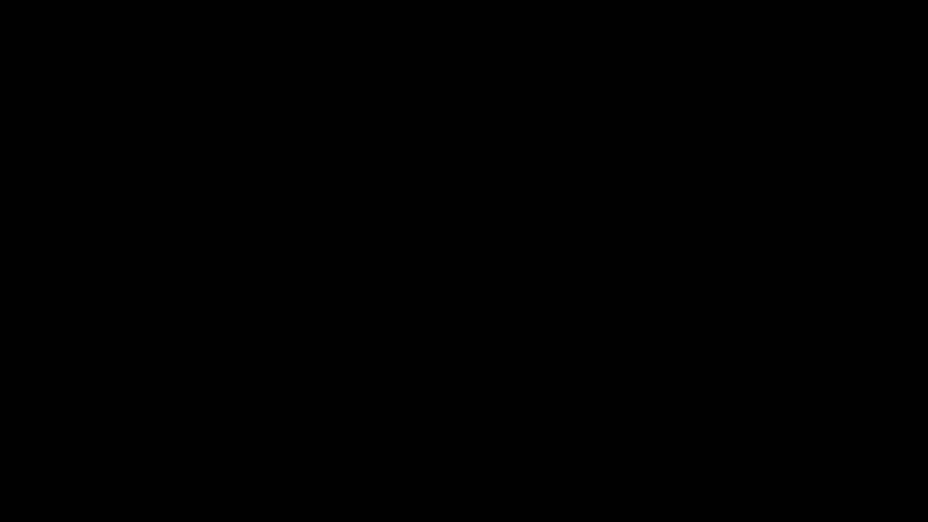
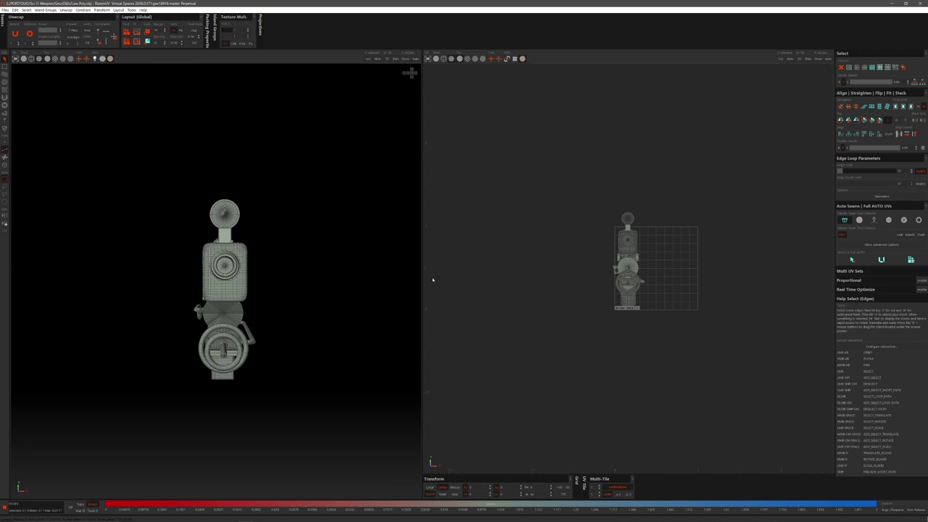
- In RizomUV, generate automatic seams for the low-poly gun and lay out its unwrapped UV islands
left_click_drag(282, 317, 292, 301, "alt")
right_click_drag(292, 301, 277, 330, "alt")
left_click_drag(277, 330, 318, 330, "alt")
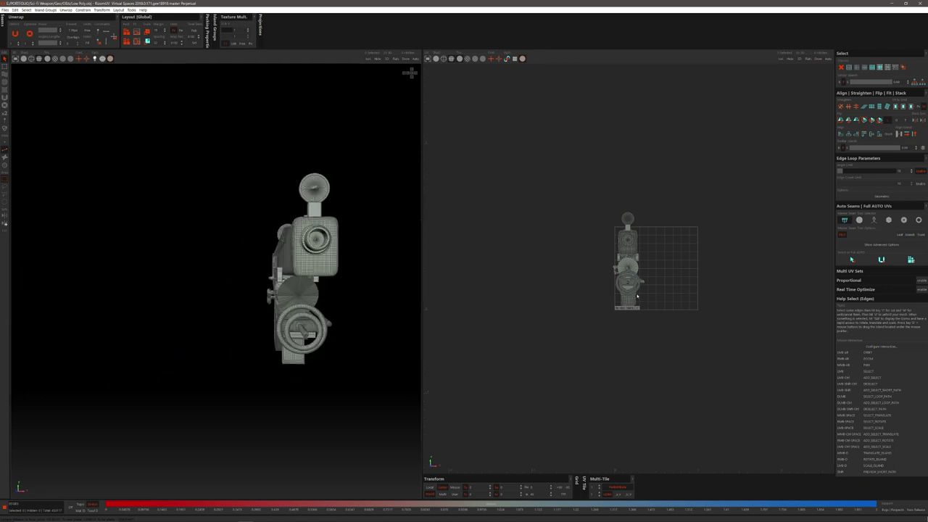
scroll(679, 292, "up", 3)
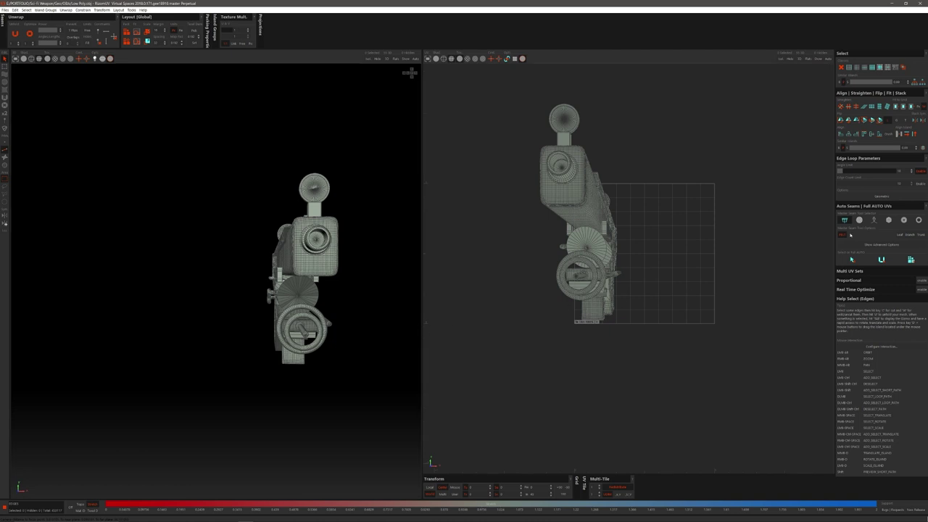
left_click(888, 220)
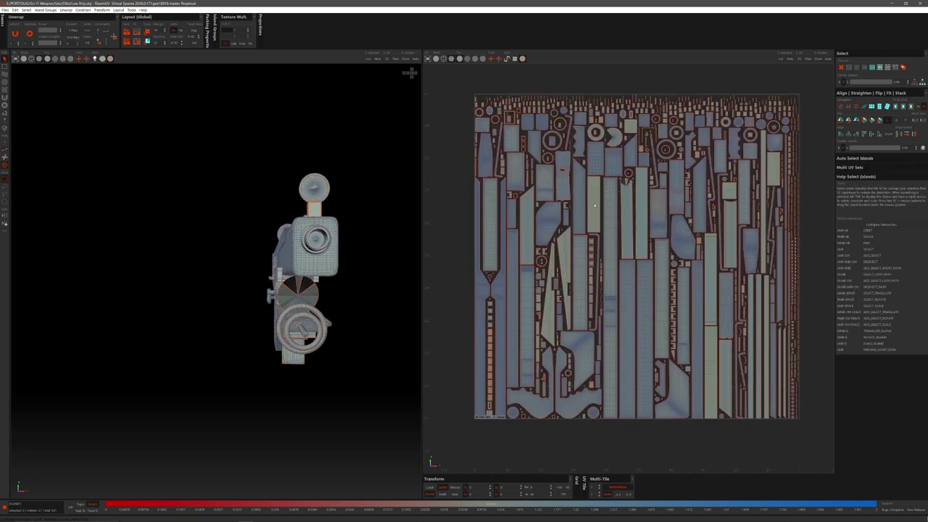
- Examine the packed UV islands across the whole low-poly gun layout
scroll(665, 148, "up", 6)
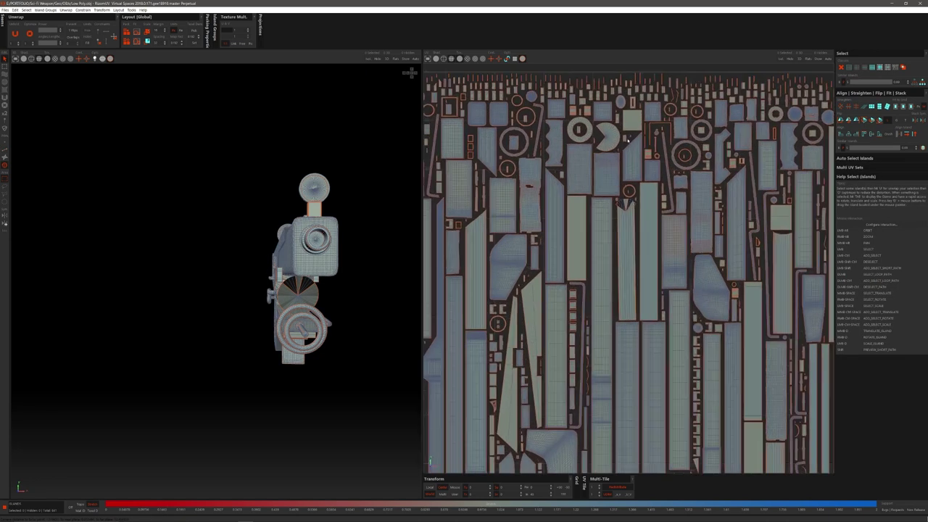
scroll(567, 151, "down", 8)
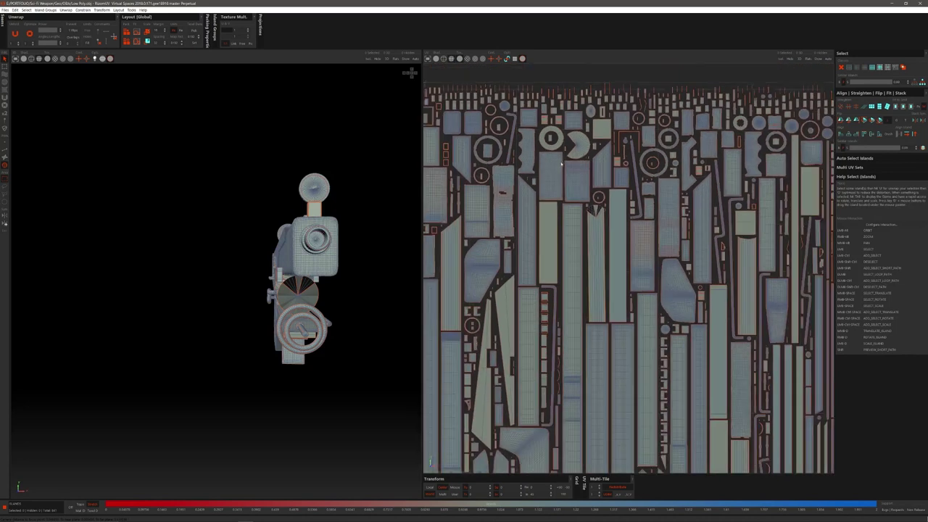
scroll(570, 273, "up", 2)
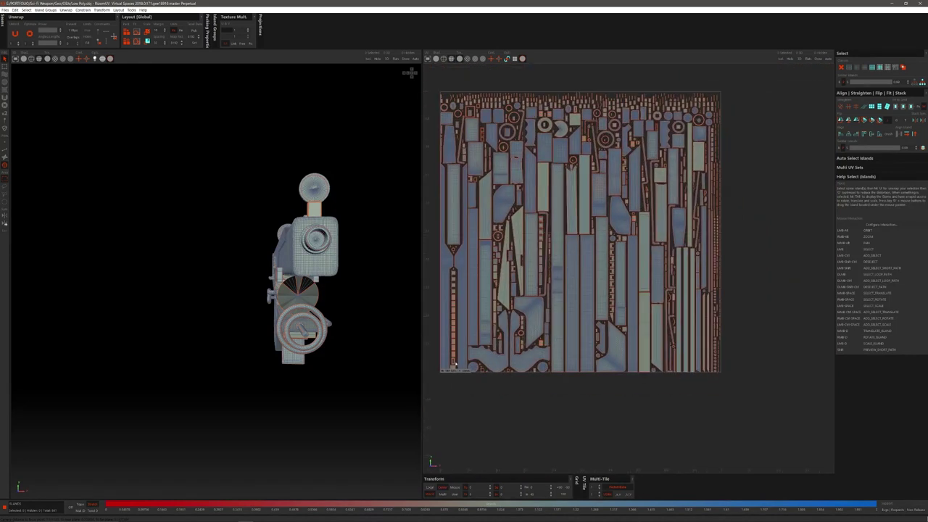
scroll(680, 157, "up", 3)
scroll(475, 254, "down", 4)
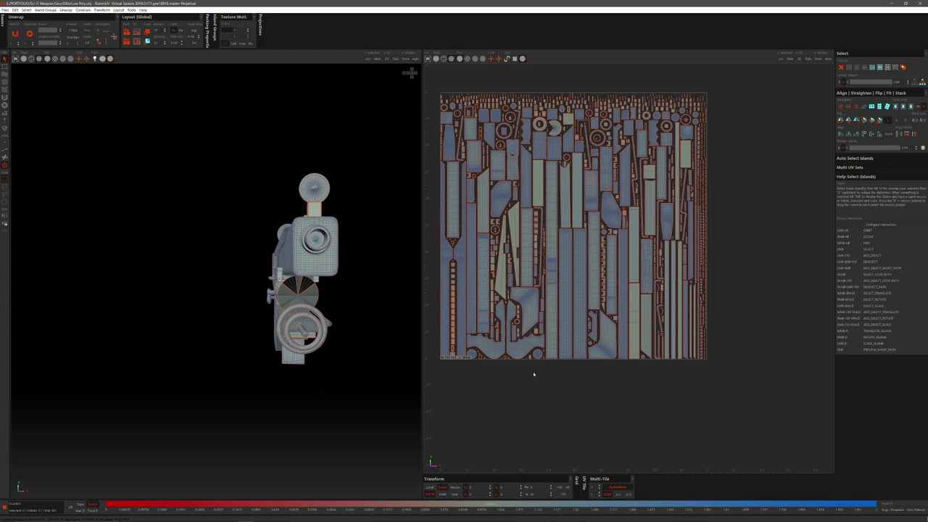
- Display the checker texture on the 3D gun and check its pattern along the barrel, support and grip
left_click_drag(370, 315, 355, 318, "alt")
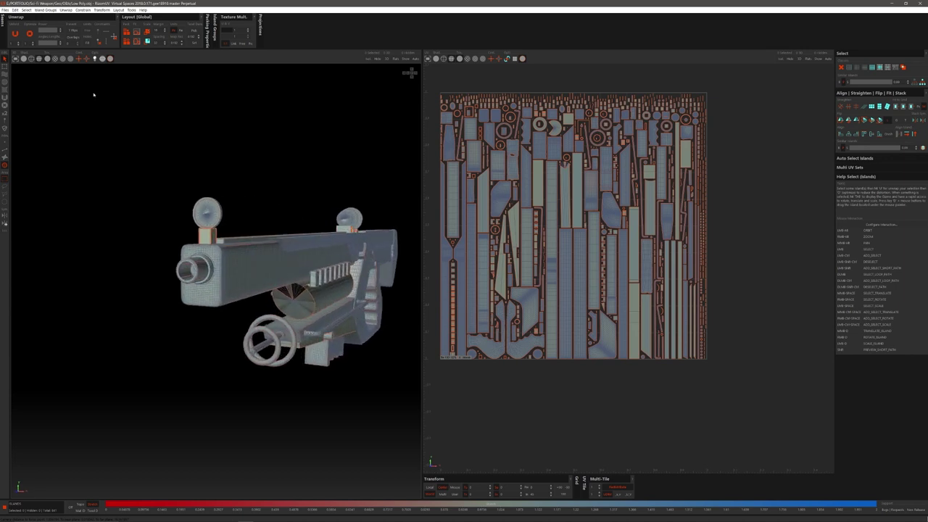
left_click(56, 59)
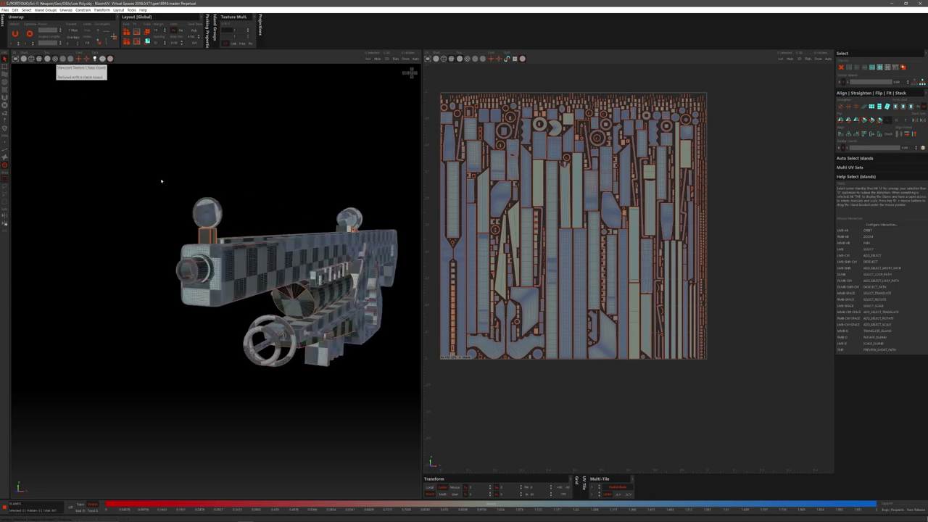
left_click_drag(220, 323, 313, 280, "alt")
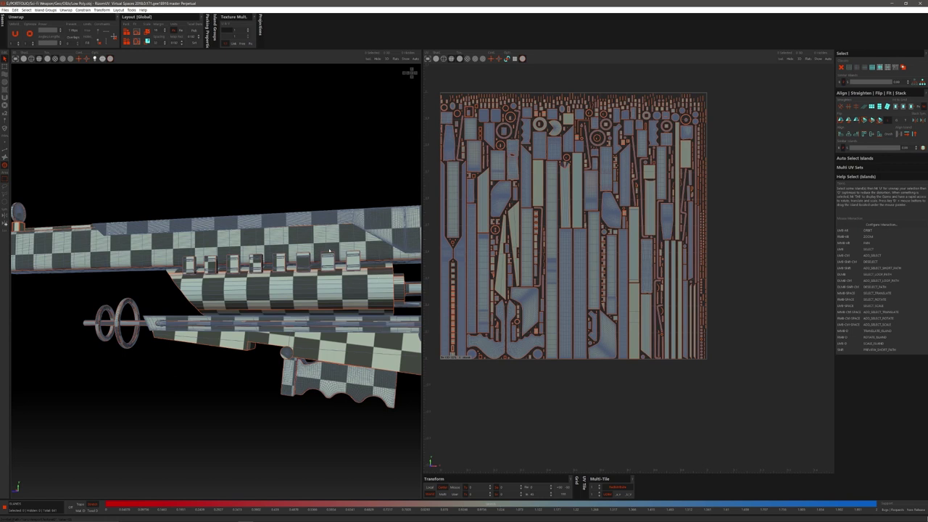
left_click_drag(330, 259, 221, 233, "alt")
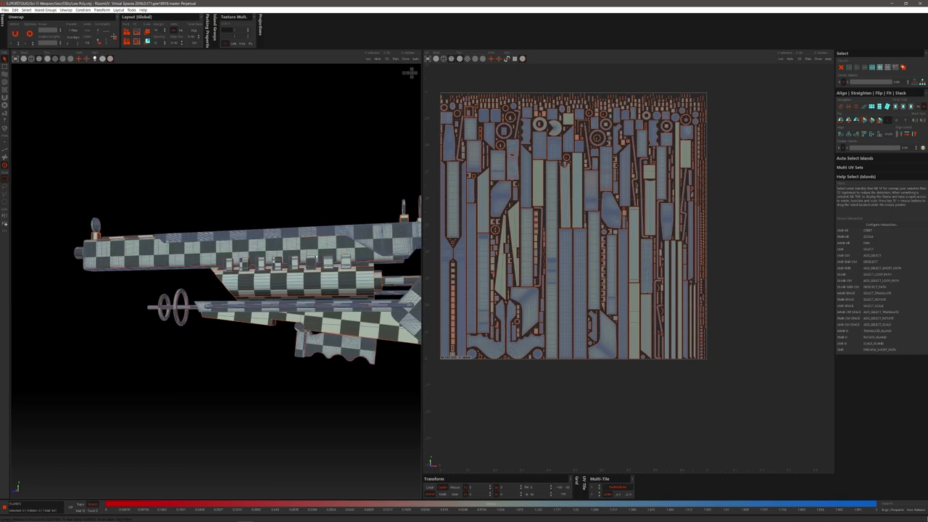
scroll(348, 274, "down", 3)
key("shift+f")
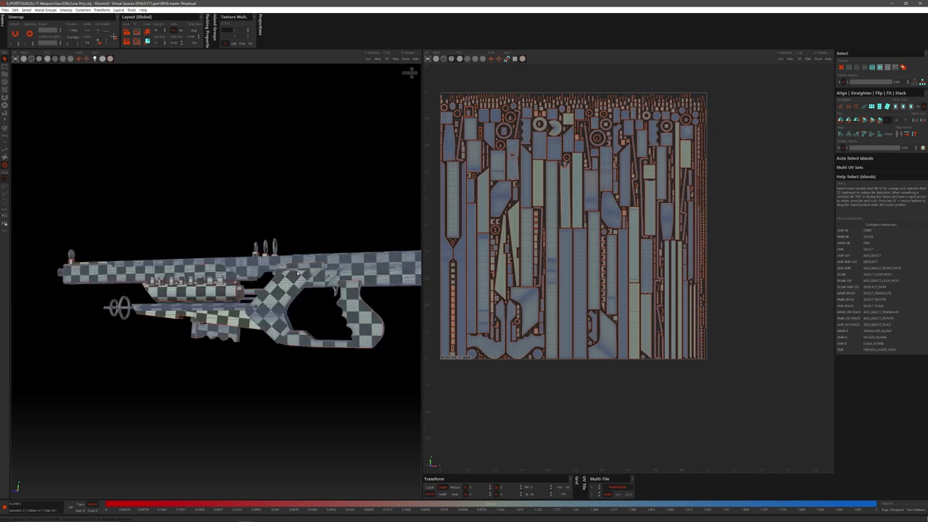
- Inspect the seams on the underside of the barrel body, selecting its UV island and clearing the selection
left_click_drag(276, 270, 258, 281, "alt")
right_click_drag(259, 281, 290, 317, "alt")
left_click_drag(285, 317, 348, 249, "alt")
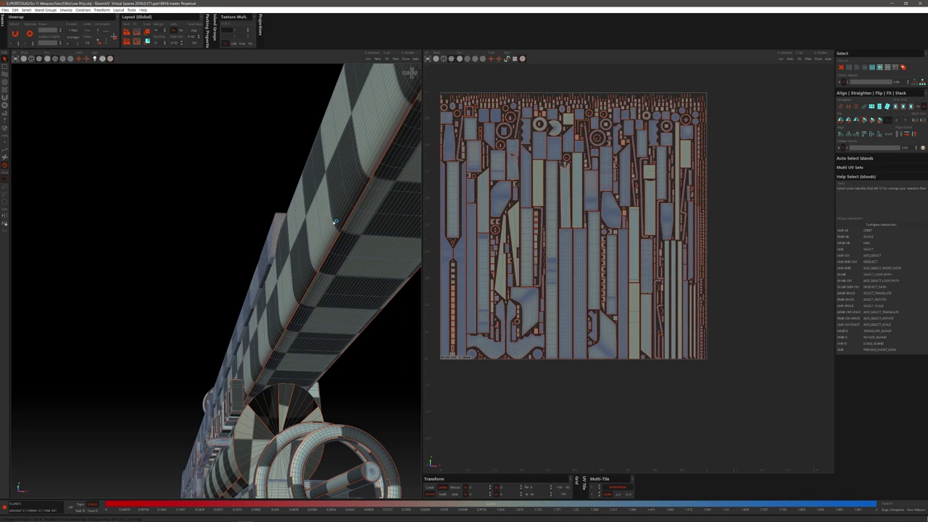
left_click(334, 223)
left_click(367, 253)
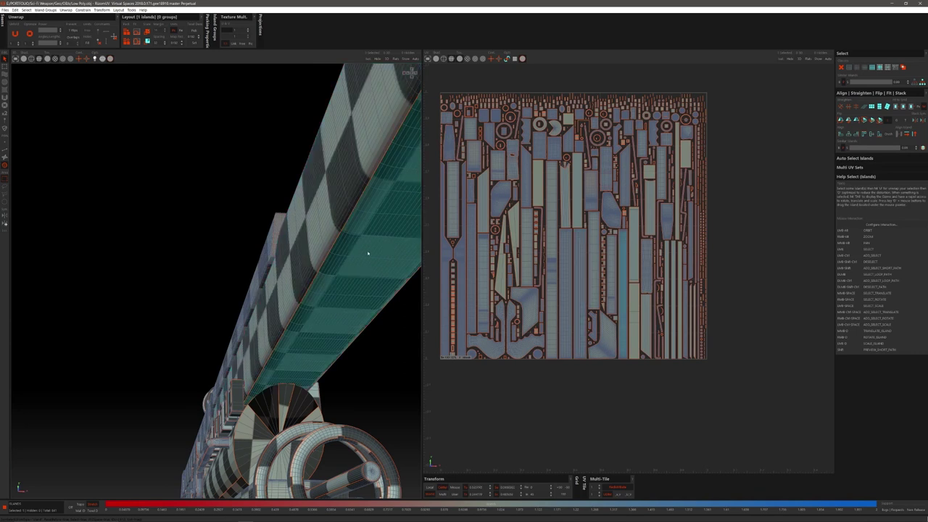
left_click(254, 200)
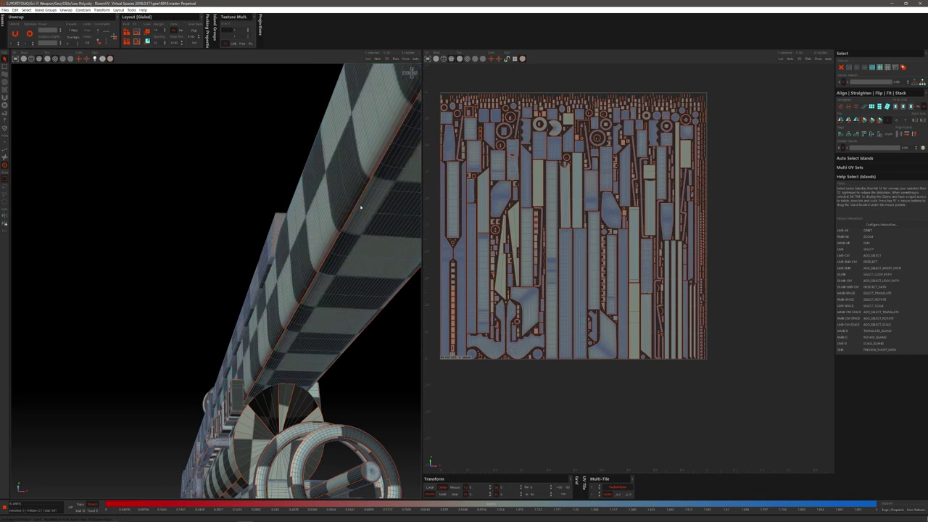
- Examine the seams and checker pattern on the gun's rear stock and the upper rear corners
left_click_drag(355, 234, 366, 191, "alt")
right_click_drag(367, 191, 319, 196, "alt")
middle_click_drag(377, 196, 236, 236, "alt")
left_click_drag(361, 254, 331, 283, "alt")
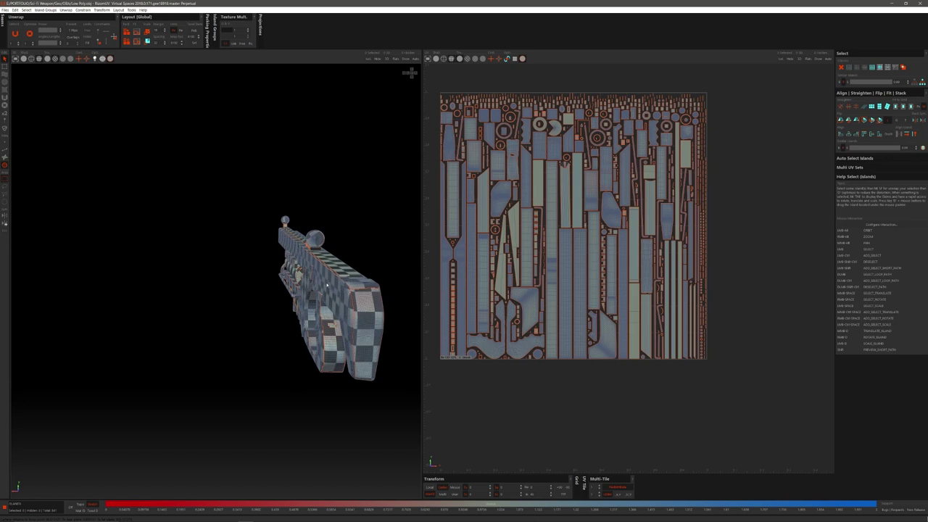
mouse_move(326, 280)
right_mouse_down("alt")
mouse_move(351, 301)
mouse_move(339, 293)
right_mouse_up("alt")
mouse_move(338, 292)
left_mouse_down("alt")
mouse_move(319, 294)
mouse_move(361, 298)
mouse_move(352, 298)
left_mouse_up("alt")
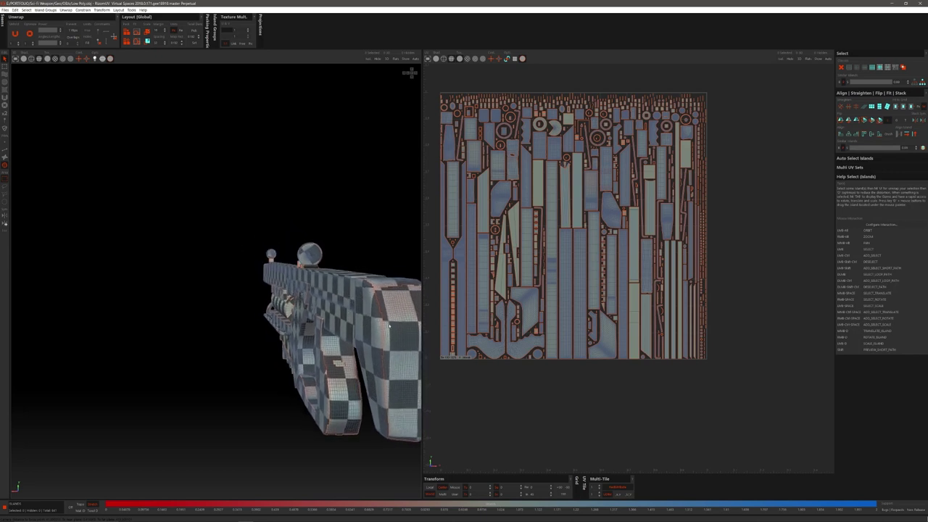
left_click_drag(381, 333, 370, 316, "alt")
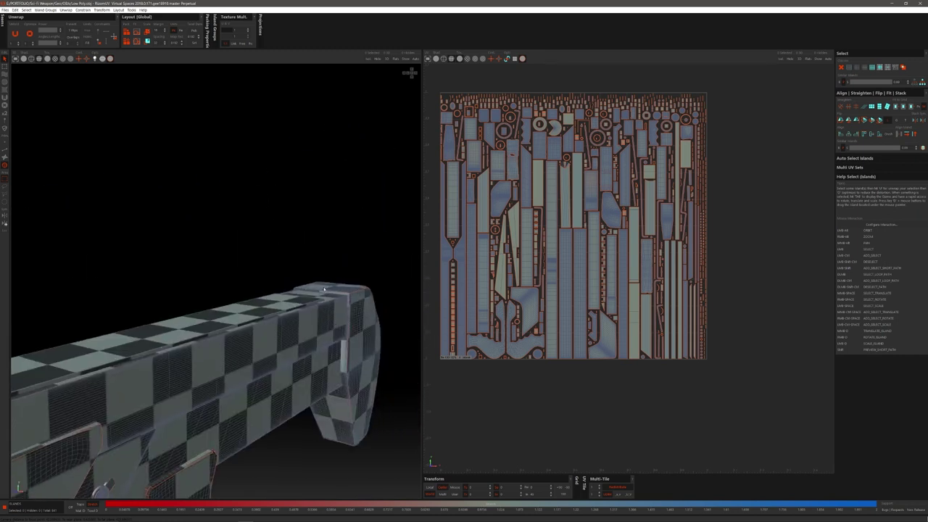
left_click_drag(329, 432, 232, 319, "alt")
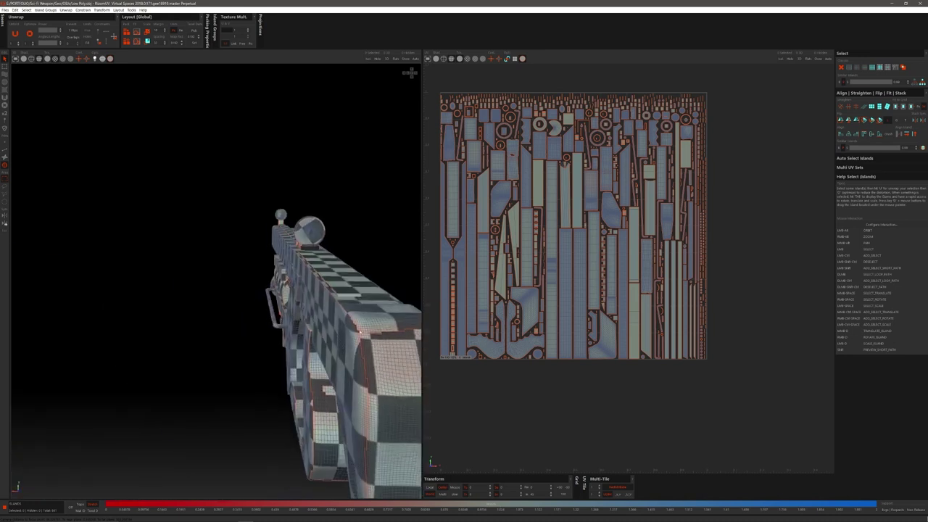
left_click_drag(298, 321, 338, 256, "alt")
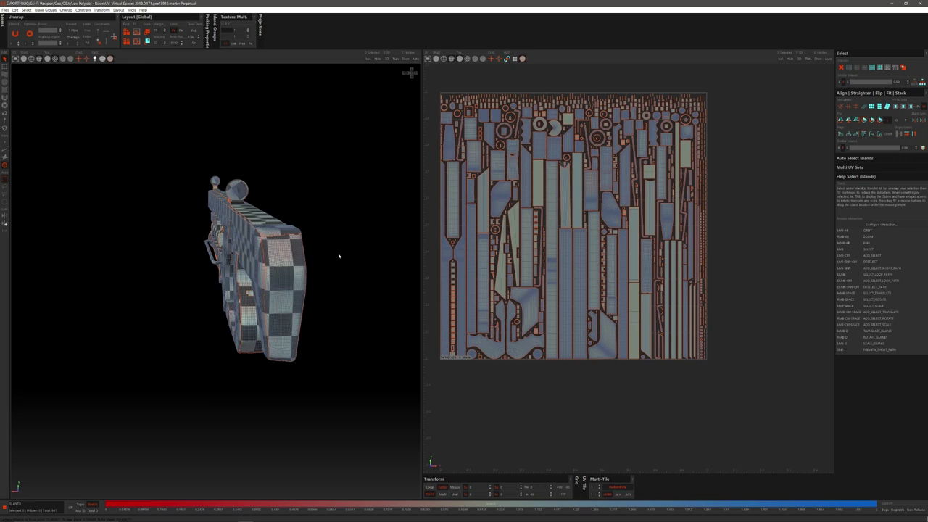
mouse_move(332, 250)
left_mouse_down("alt")
mouse_move(300, 254)
mouse_move(338, 252)
left_mouse_up("alt")
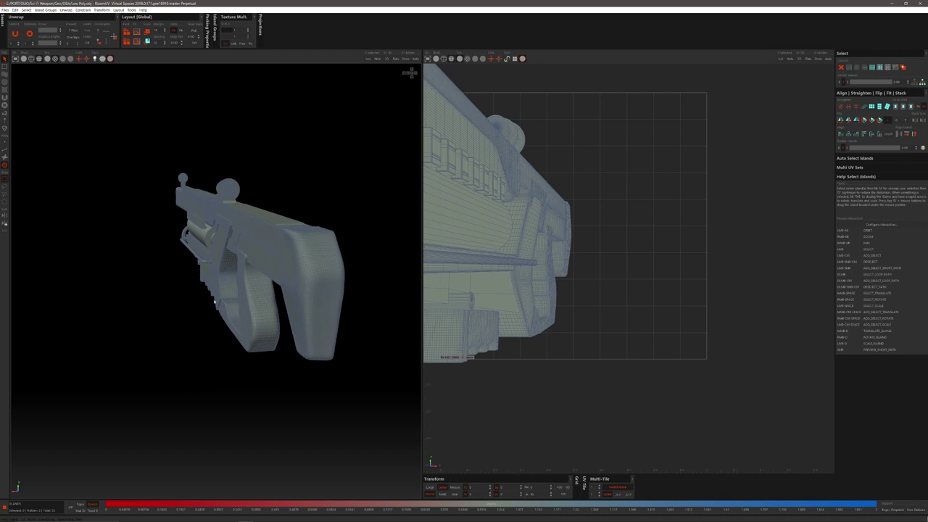
- Isolate the long main barrel body of the gun without seams and bring its front end into view
left_click_drag(215, 303, 234, 286, "alt")
scroll(137, 296, "down", 3)
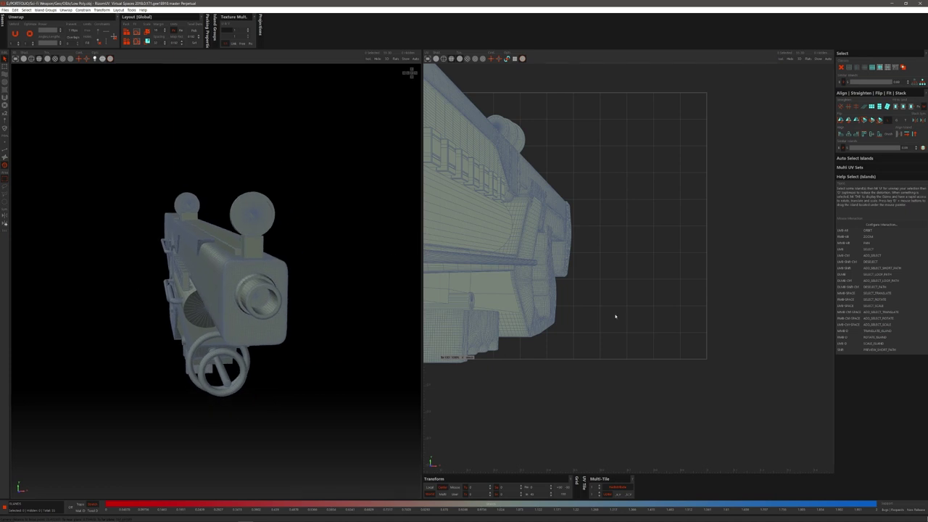
scroll(614, 314, "down", 5)
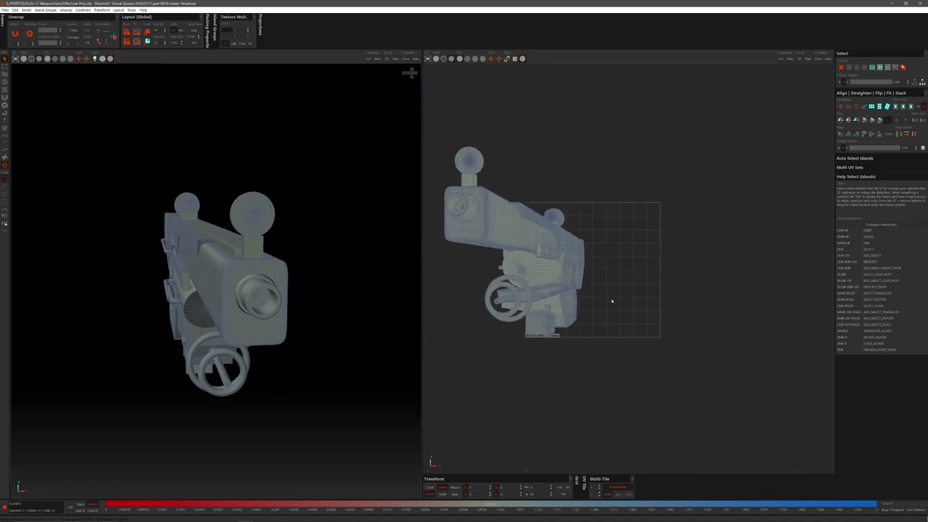
middle_click_drag(610, 292, 637, 299, "alt")
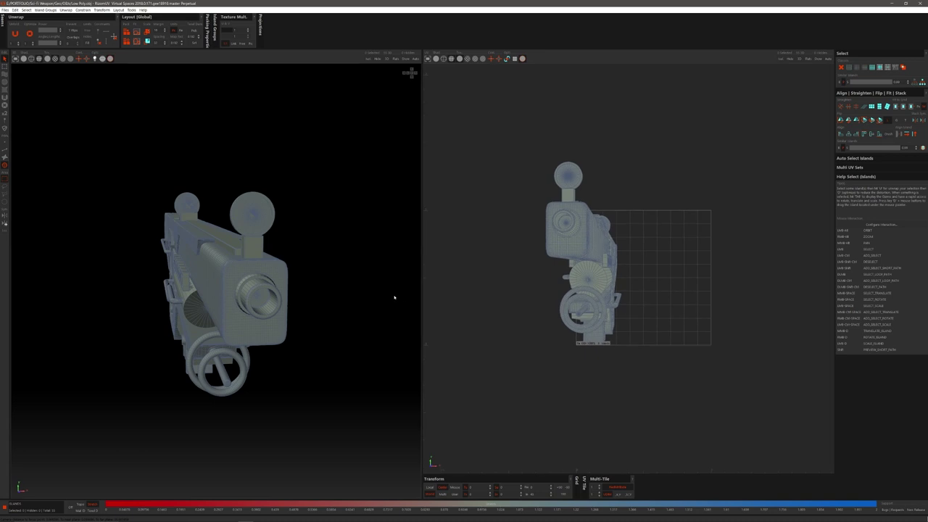
left_click_drag(394, 297, 295, 158, "alt")
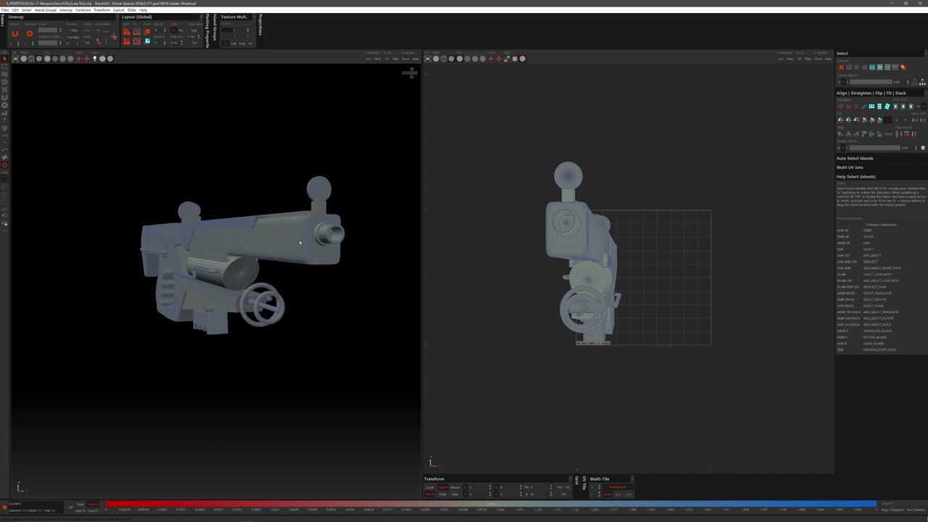
key("i")
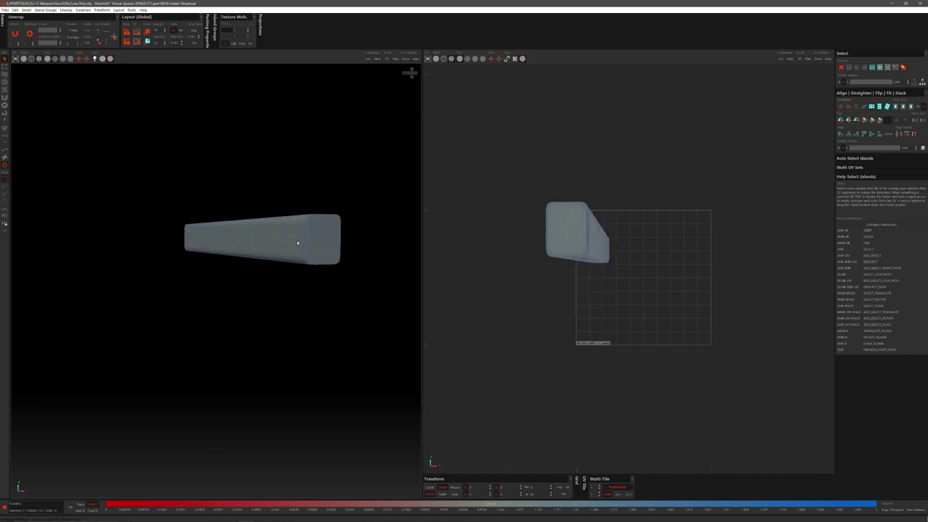
left_click_drag(296, 245, 300, 220, "alt")
left_click_drag(267, 222, 289, 219, "alt")
middle_click_drag(346, 214, 278, 229, "alt")
left_click_drag(327, 239, 272, 189, "alt")
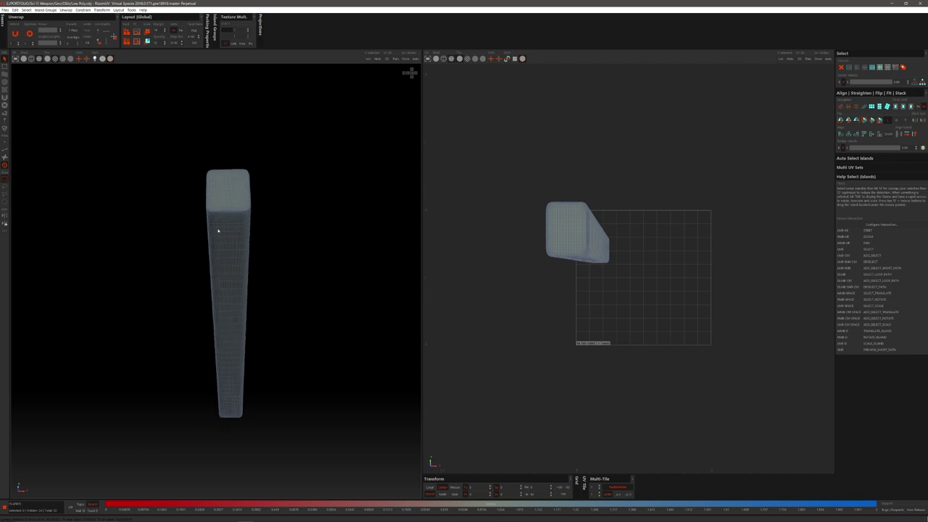
- Select the edge loop around the front rim of the barrel body and cut it as a seam
middle_click_drag(216, 220, 244, 224, "alt")
right_click_drag(245, 223, 276, 374, "alt")
left_click_drag(275, 373, 262, 310, "alt")
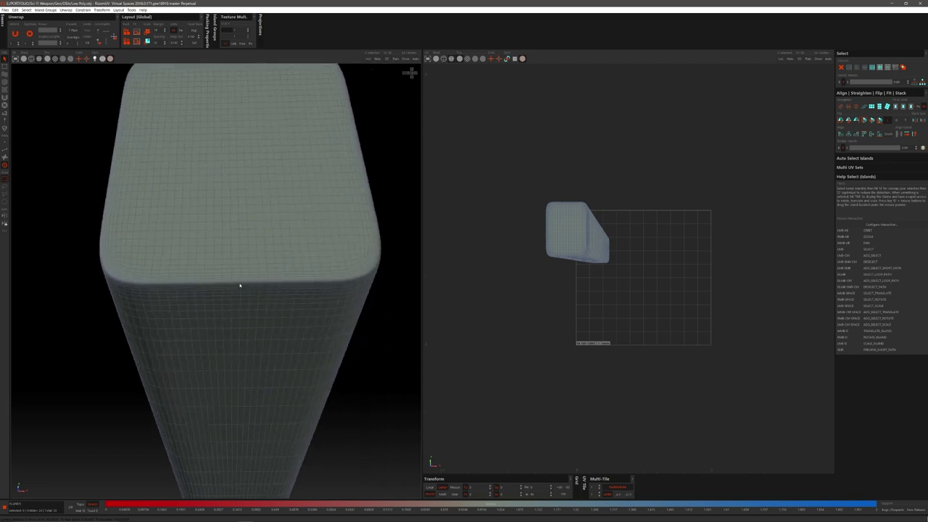
right_click_drag(243, 288, 254, 381, "alt")
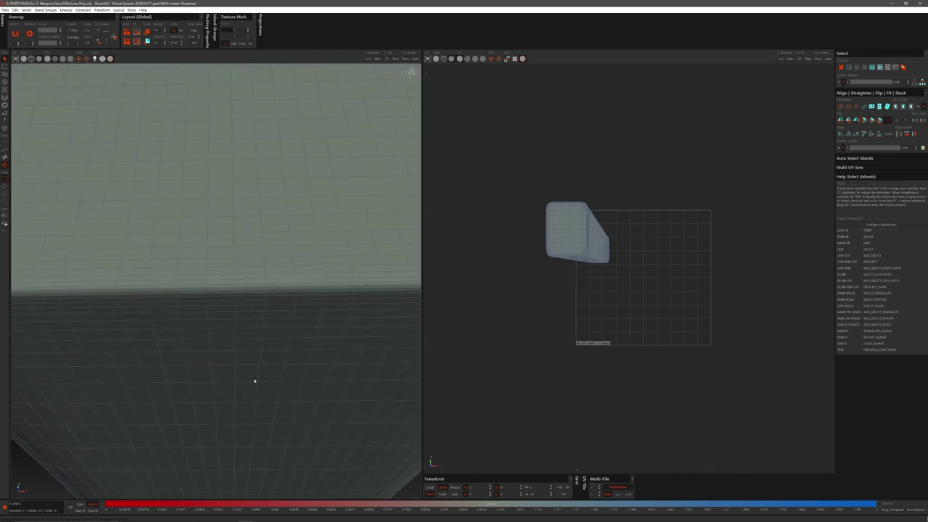
left_click(236, 296)
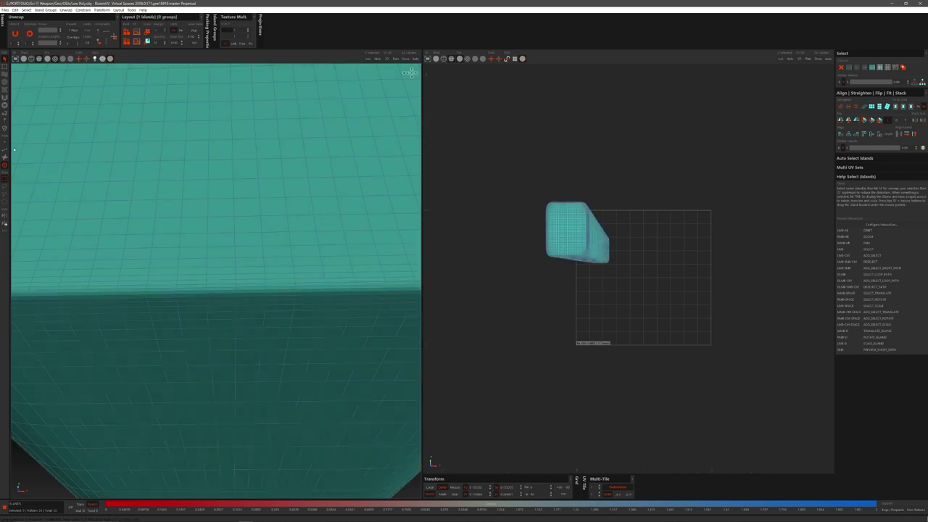
left_click(5, 150)
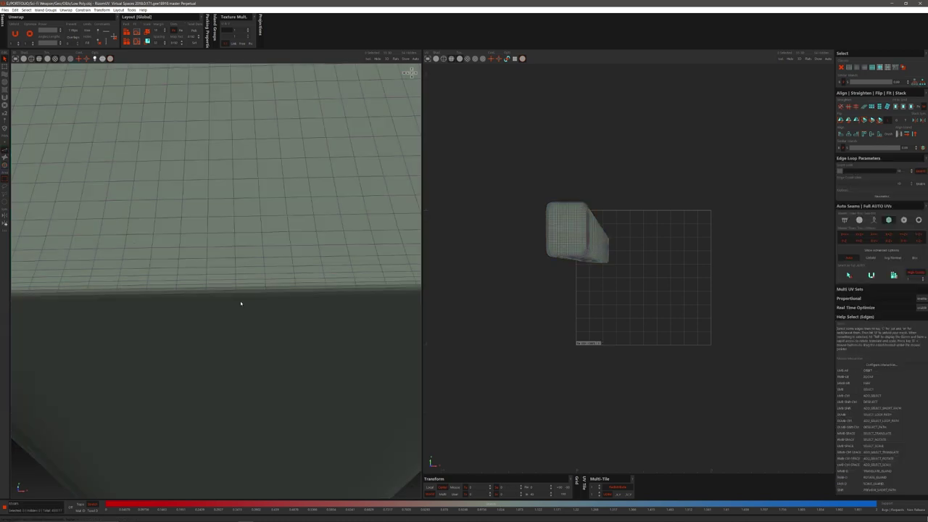
left_click(236, 298)
double_click(235, 300)
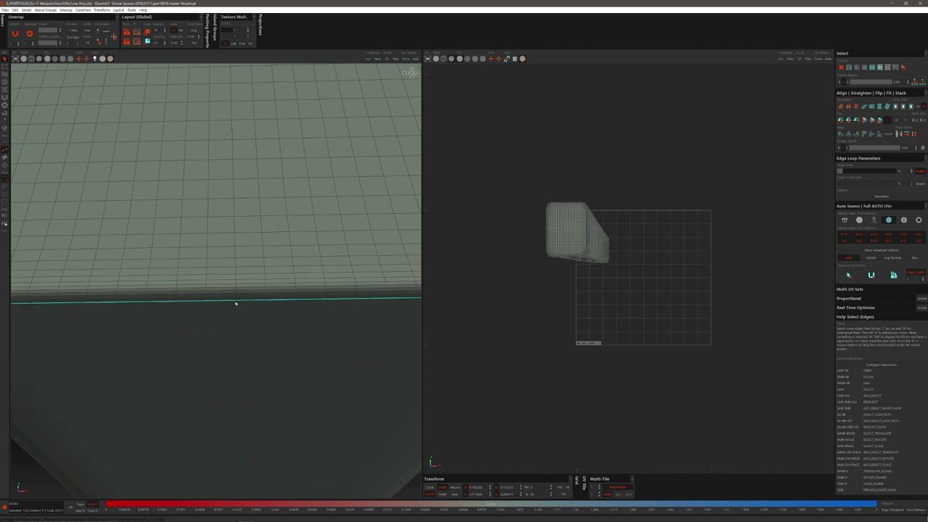
right_click_drag(254, 321, 275, 269, "alt")
mouse_move(276, 269)
left_mouse_down("alt")
mouse_move(284, 278)
mouse_move(284, 266)
left_mouse_up("alt")
key("c")
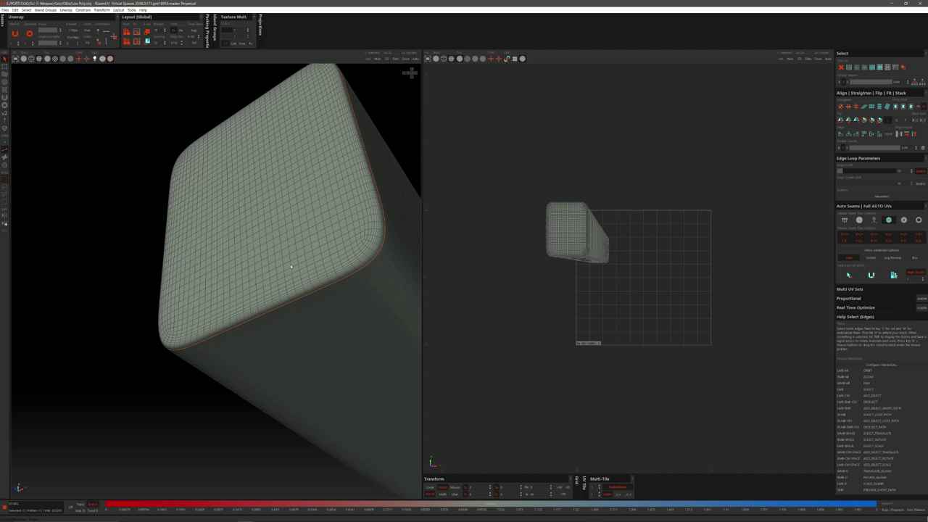
- Unwrap the barrel body's front cap, and hide the cap so only the long open body is shown
key("u")
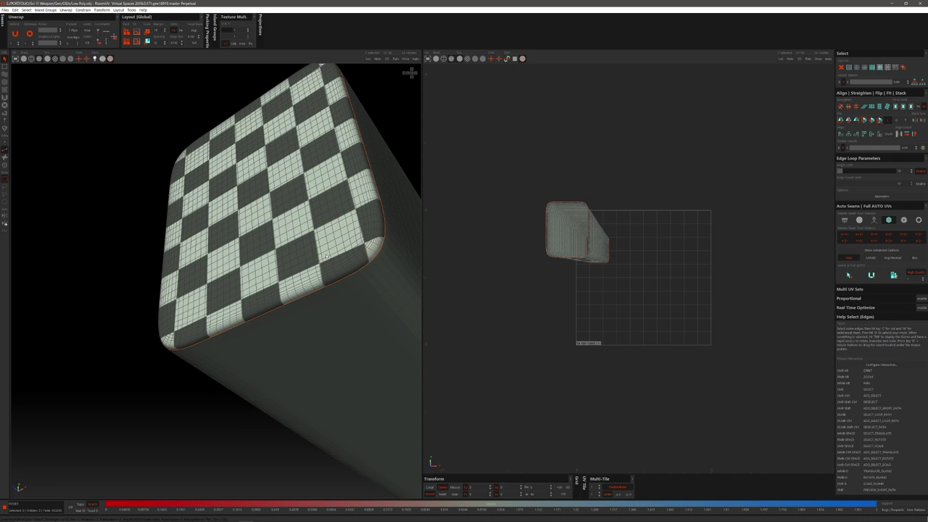
left_click_drag(317, 247, 320, 230, "alt")
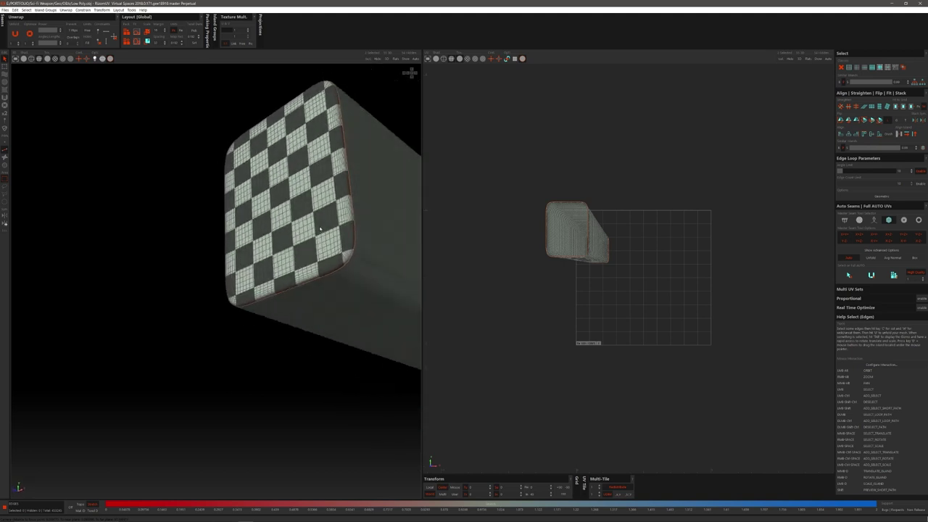
key("ctrl+z")
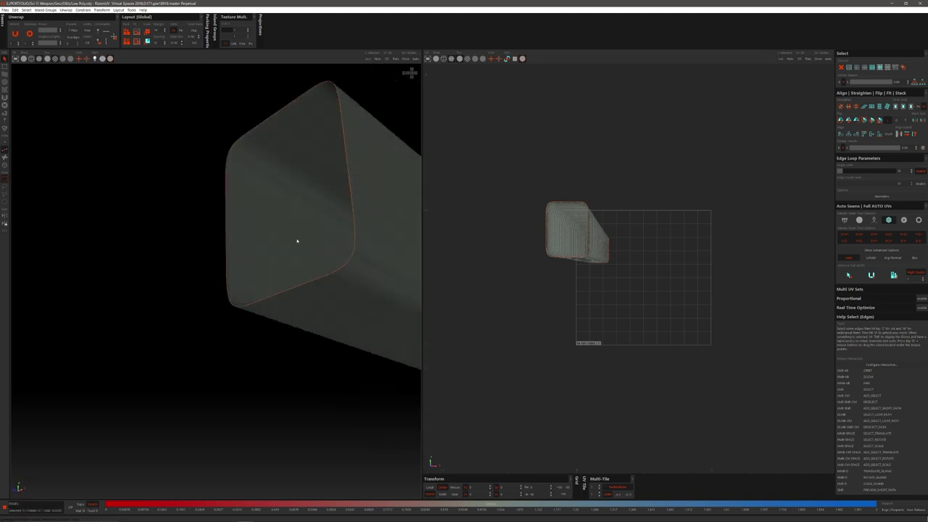
left_click_drag(334, 273, 309, 263, "alt")
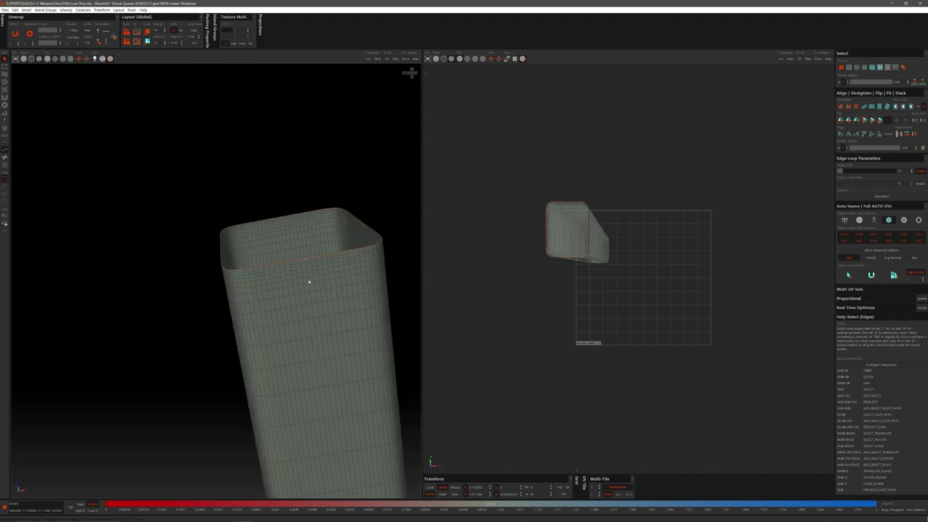
middle_click_drag(310, 286, 298, 192, "alt")
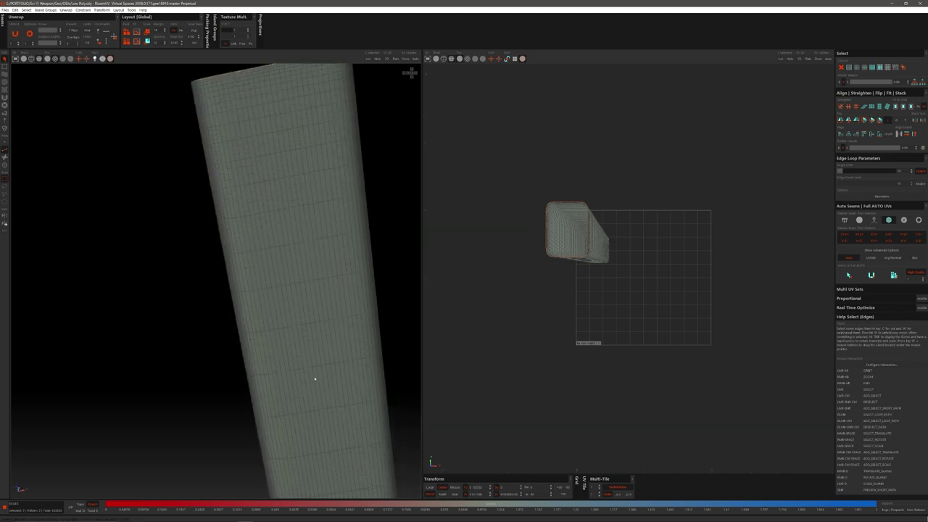
- Select an edge path running the full length of the barrel body and cut it as a seam
scroll(314, 379, "down", 5)
middle_click_drag(315, 379, 314, 371, "alt")
left_click_drag(315, 370, 294, 348, "alt")
scroll(294, 348, "down", 4)
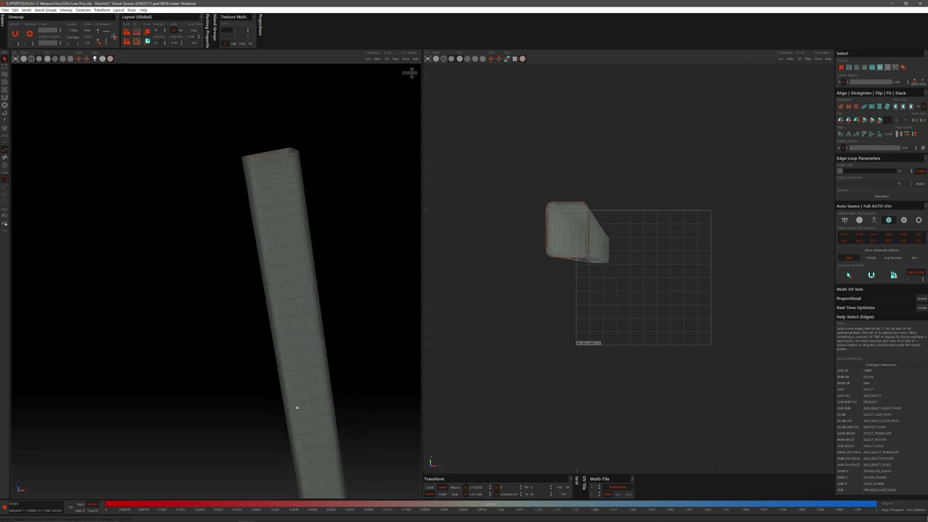
left_click(316, 432)
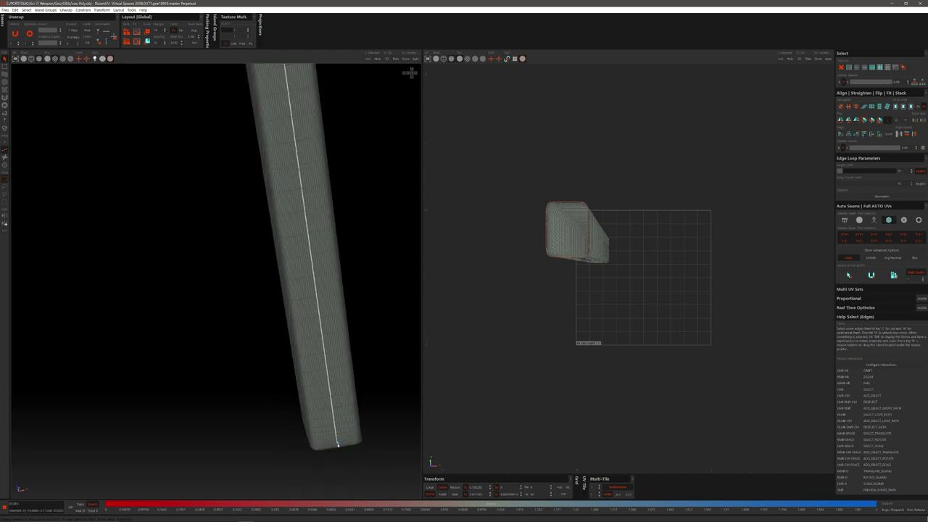
left_click(338, 445, "shift")
right_click_drag(337, 445, 330, 468, "alt")
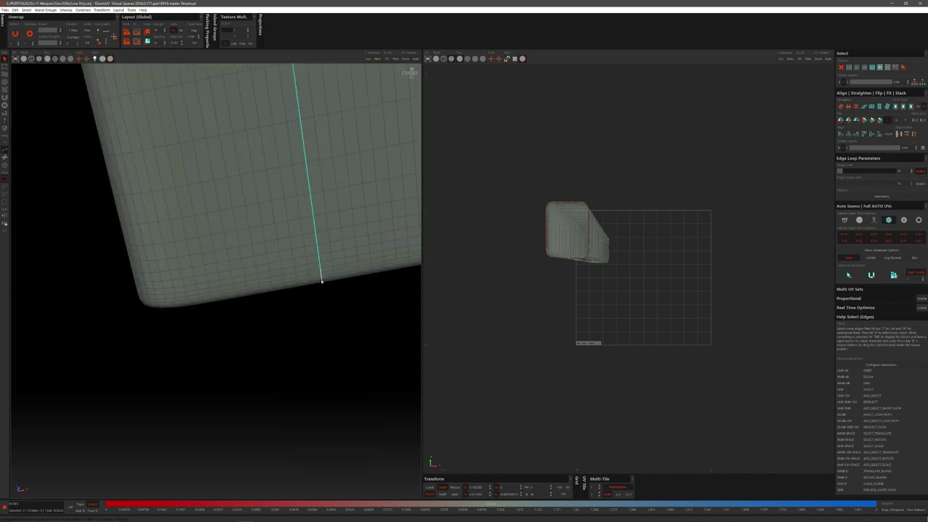
left_click_drag(323, 278, 318, 248, "alt")
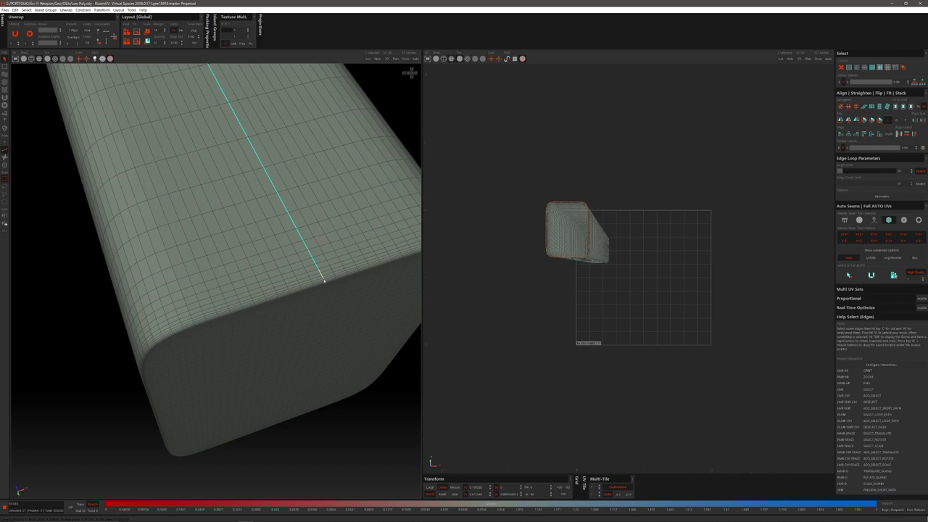
key("c")
- Select the edge loop around the barrel body's closed rear rim and cut it as a seam
left_click(328, 278)
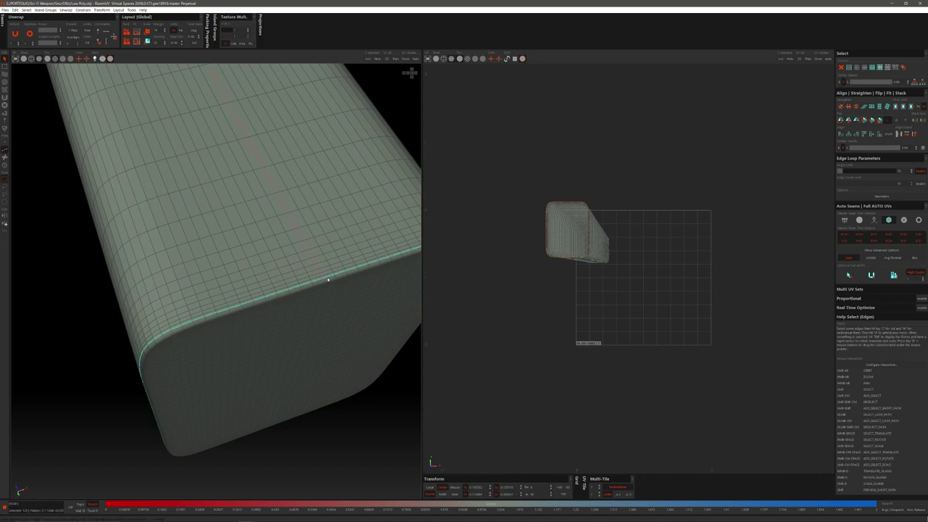
double_click(327, 280)
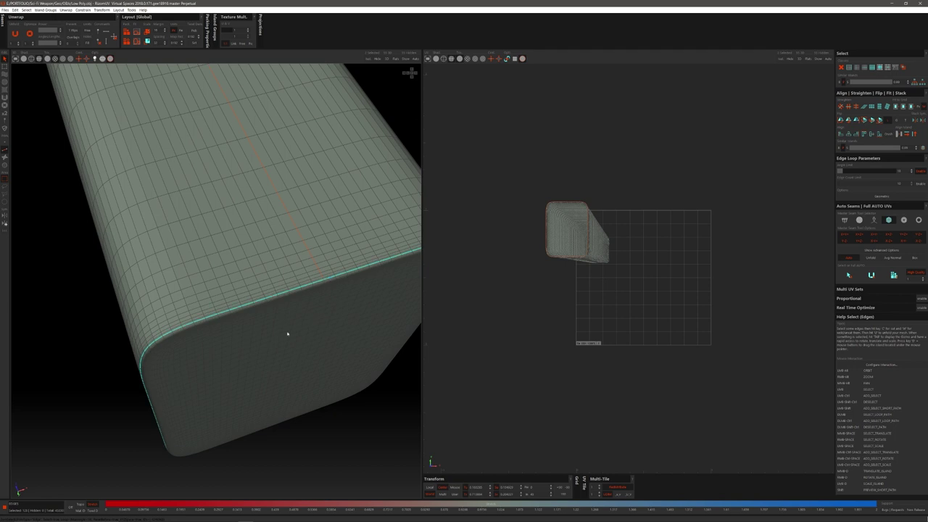
key("c")
- Unwrap the barrel body and pack its UV islands into the tile
left_click_drag(300, 321, 199, 243, "alt")
key("u")
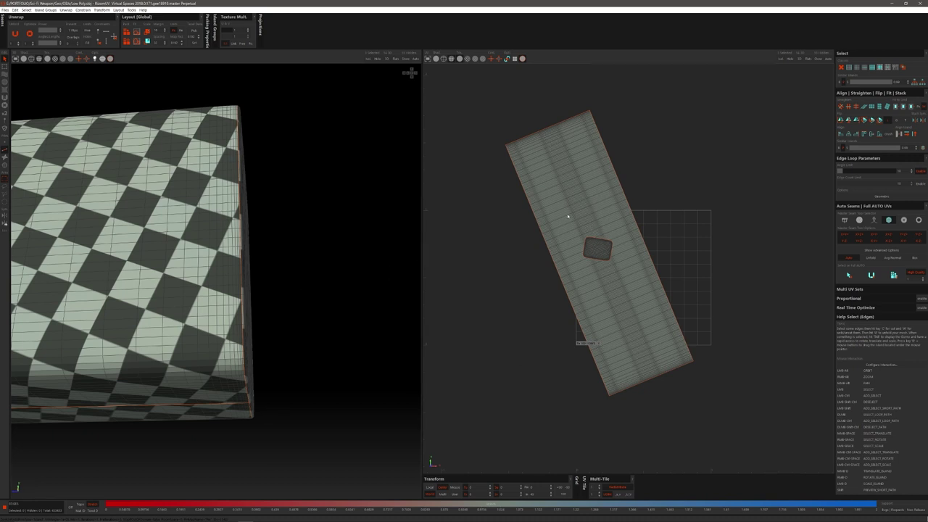
key("p")
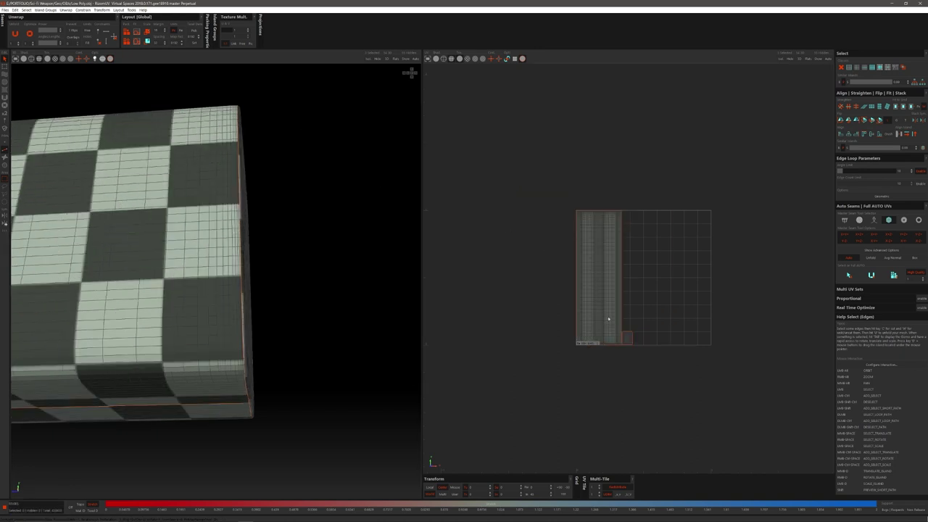
middle_click_drag(606, 318, 588, 282)
scroll(569, 246, "up", 3)
scroll(572, 275, "down", 5)
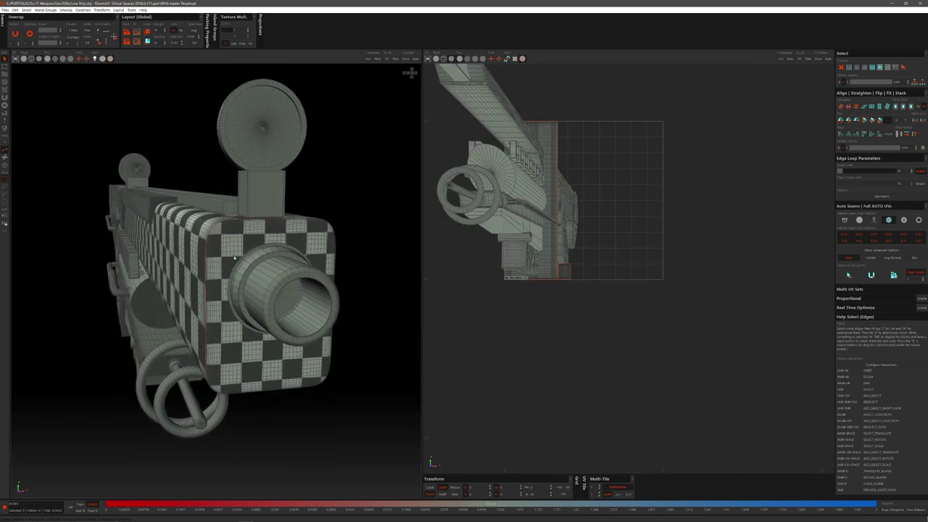
- Inspect the checker pattern along the barrel body with the whole gun shown, and pack the UV islands again
left_click_drag(234, 257, 154, 285, "alt")
scroll(296, 307, "down", 4)
left_click_drag(296, 306, 184, 299, "alt")
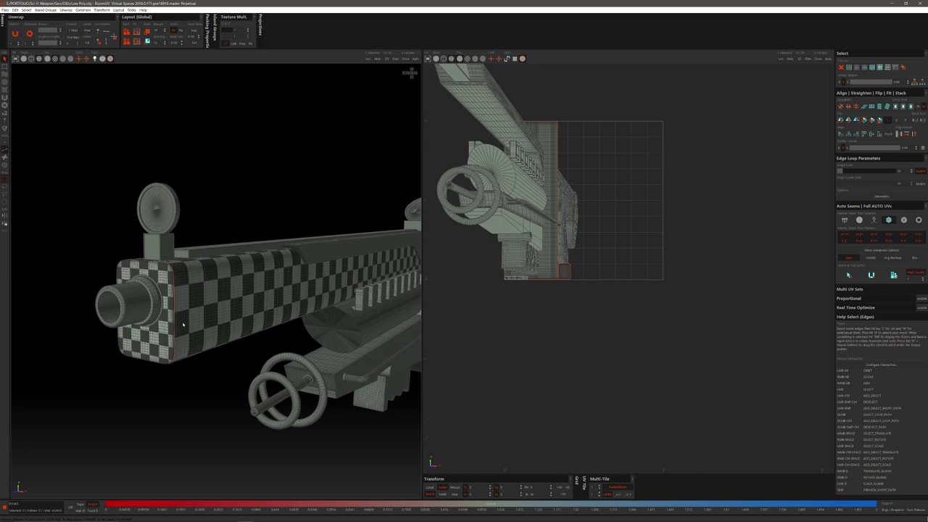
key("p")
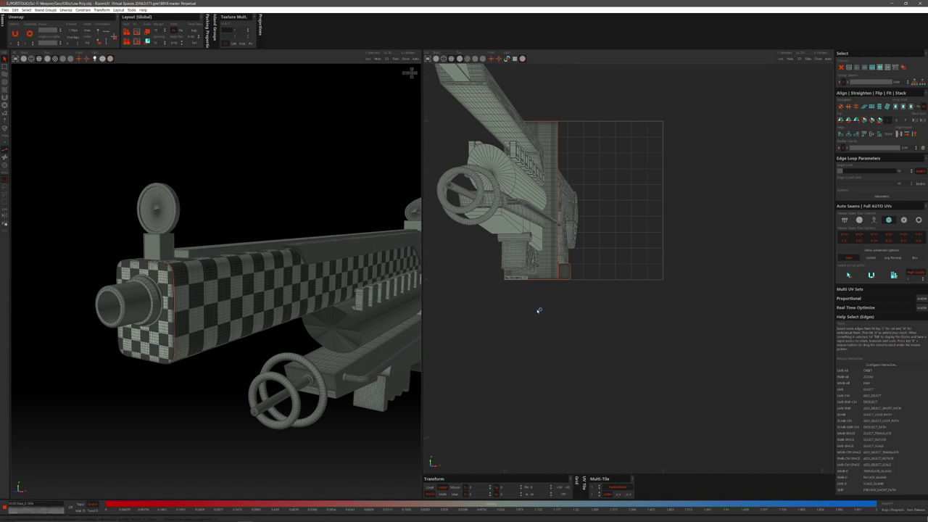
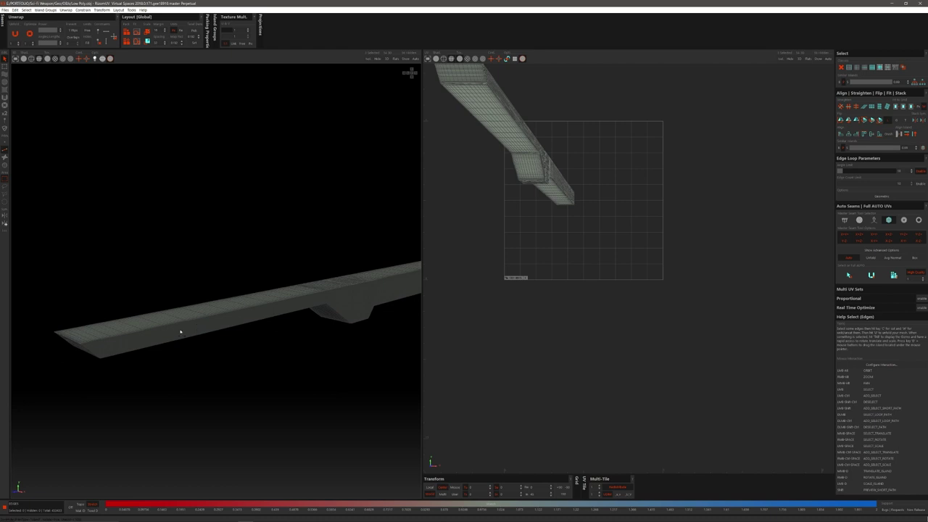
- Cut the long edge loop between two faces of the isolated upper rail as a seam, and hide the separated face
left_click_drag(180, 332, 137, 323, "alt")
scroll(134, 305, "up", 10)
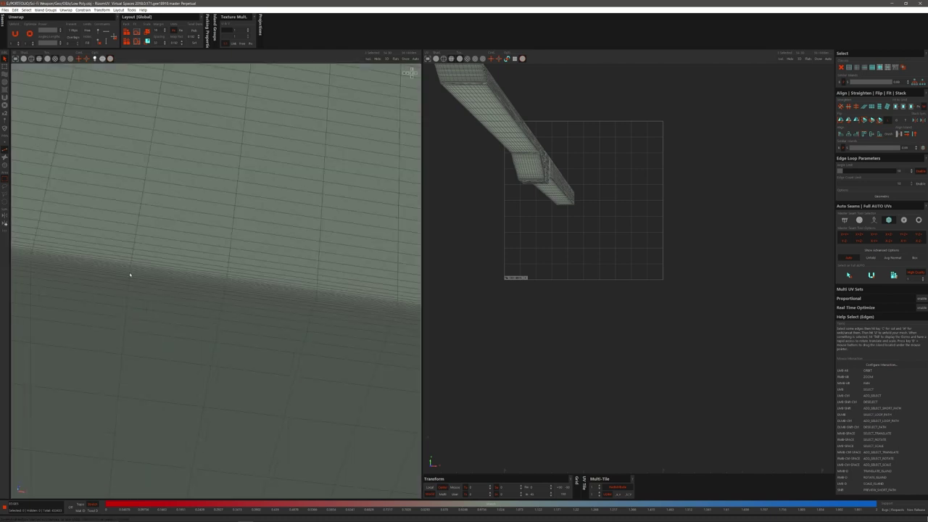
double_click(130, 272)
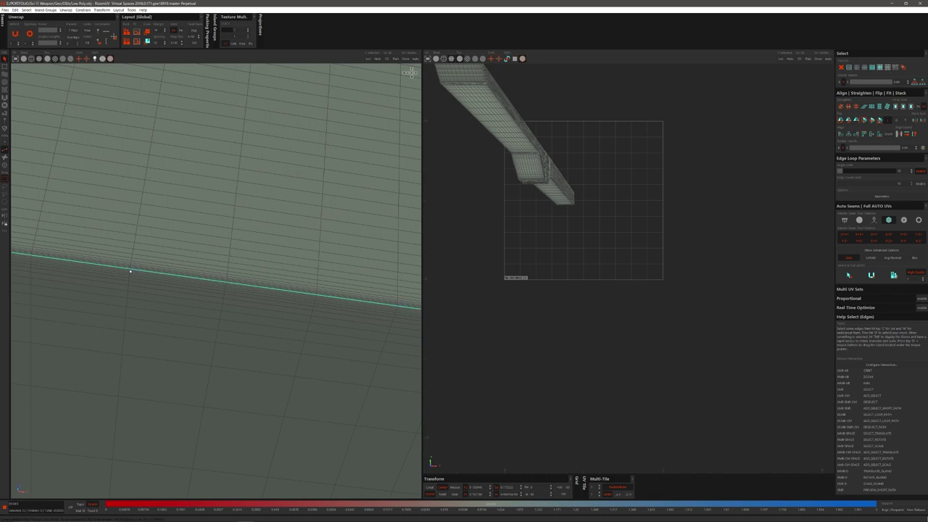
left_click_drag(130, 272, 285, 251, "alt")
key("c")
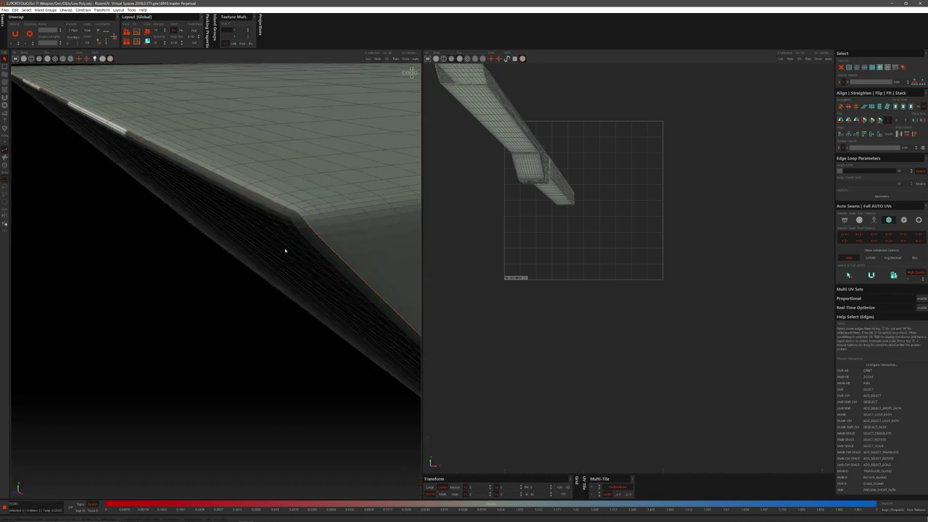
key("h")
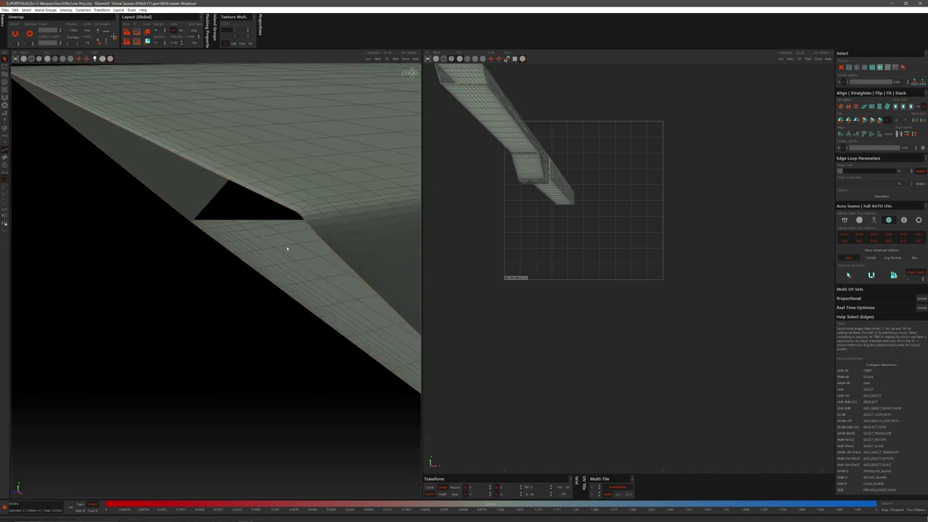
- Cut the edge loop bordering the rail's next long face and its end corner, and unwrap that face
mouse_move(287, 249)
left_mouse_down("alt")
mouse_move(307, 230)
mouse_move(344, 278)
mouse_move(349, 248)
mouse_move(375, 257)
mouse_move(300, 271)
mouse_move(271, 257)
left_mouse_up("alt")
double_click(241, 276)
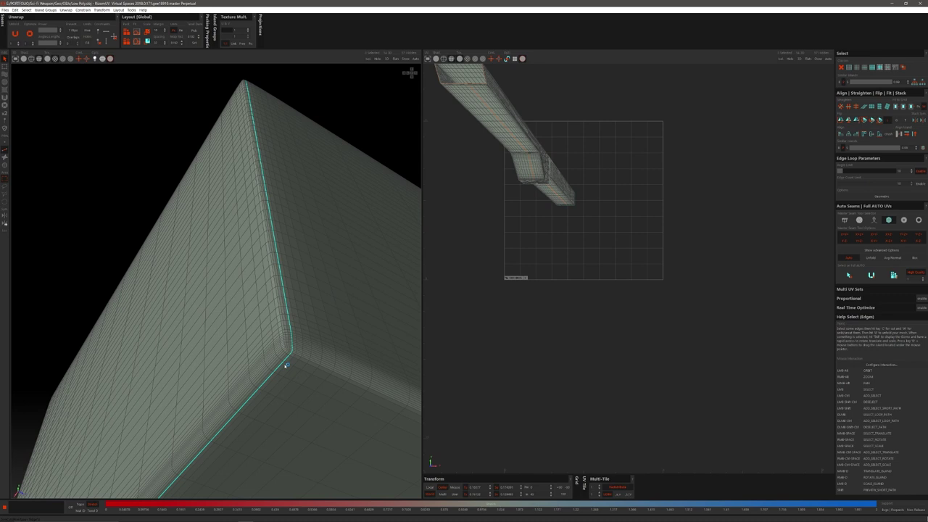
key("c")
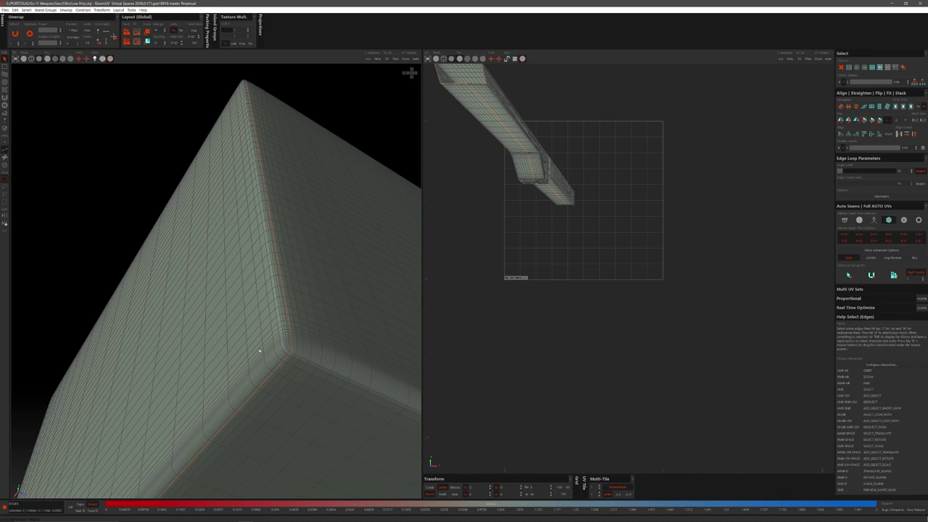
key("u")
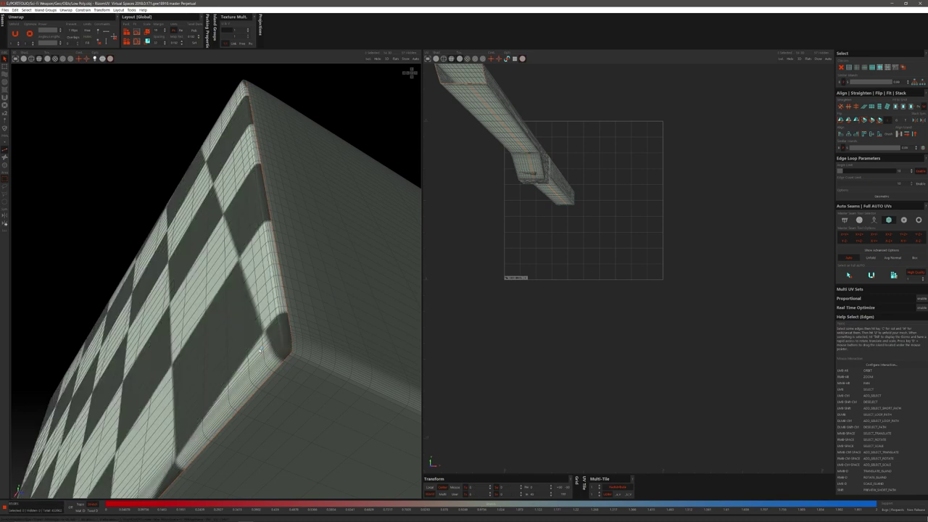
left_click_drag(259, 352, 273, 378, "alt")
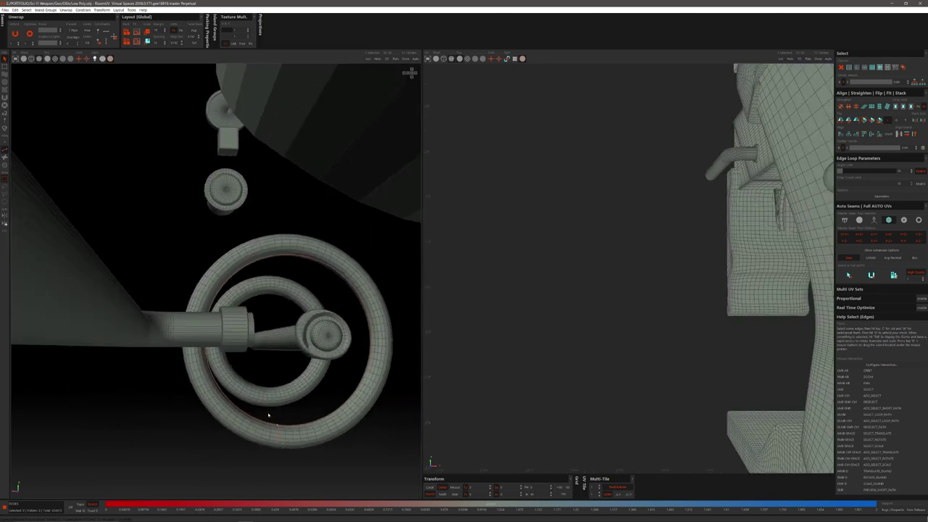
- Cut a seam across the tube of the larger handwheel ring, isolate the ring and unwrap it
left_click_drag(268, 415, 308, 429, "alt")
left_click_drag(238, 307, 201, 318, "alt")
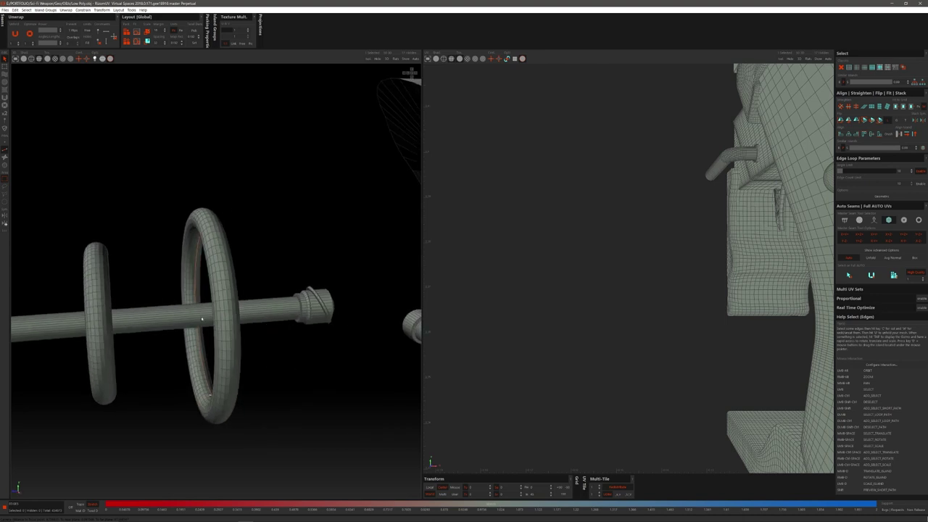
left_click_drag(232, 361, 174, 395, "alt")
scroll(157, 440, "up", 4)
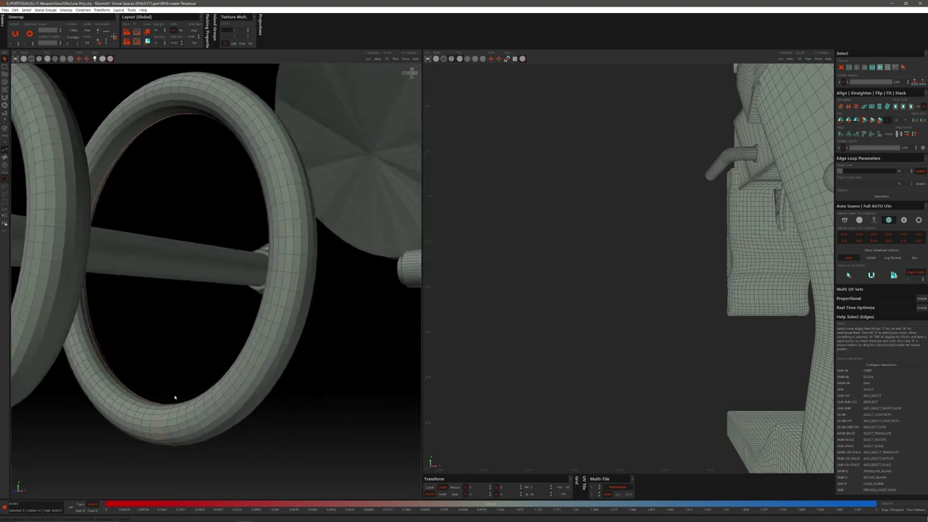
left_click_drag(146, 432, 152, 451, "alt")
key("c")
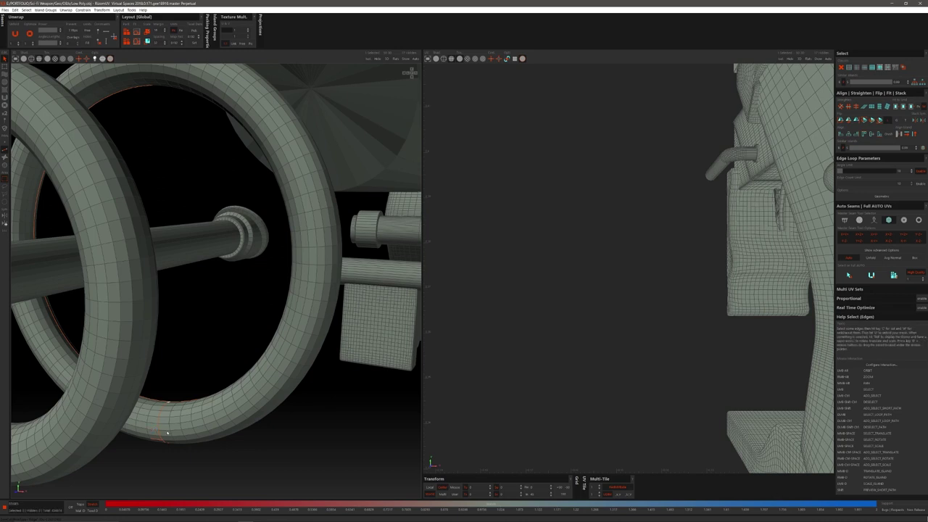
key("i")
key("u")
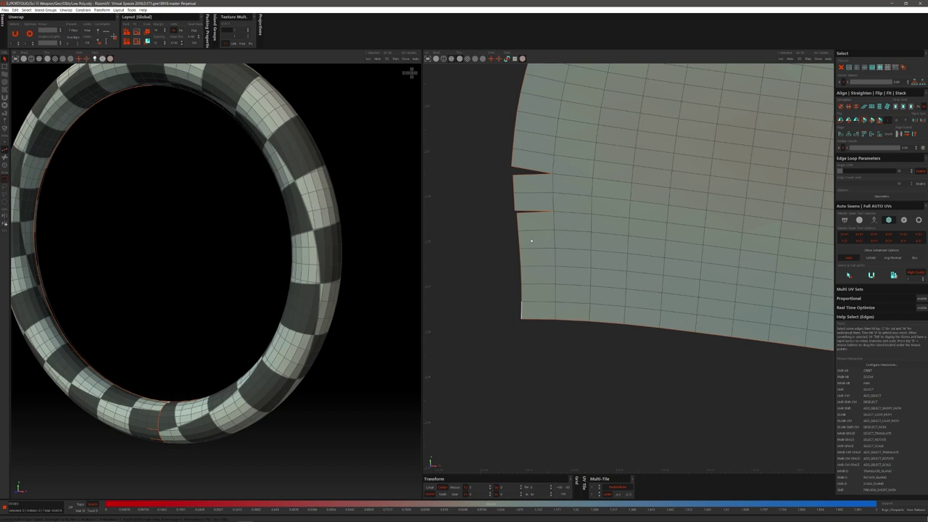
- Weld the two stray cuts at the end of the ring's UV island and unwrap the ring again
right_click_drag(576, 253, 574, 221, "alt")
middle_click_drag(574, 221, 505, 230, "alt")
scroll(505, 231, "up", 4)
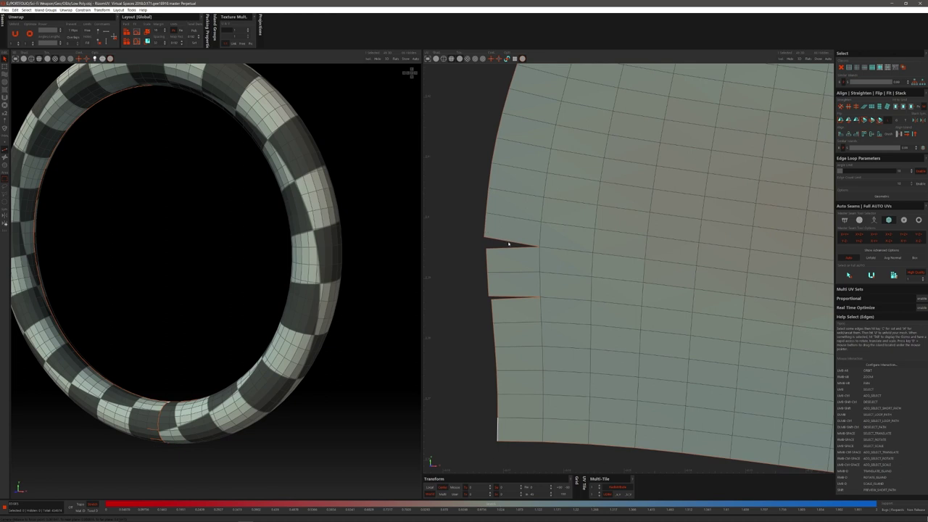
left_click(507, 258)
key("w")
left_click(503, 298)
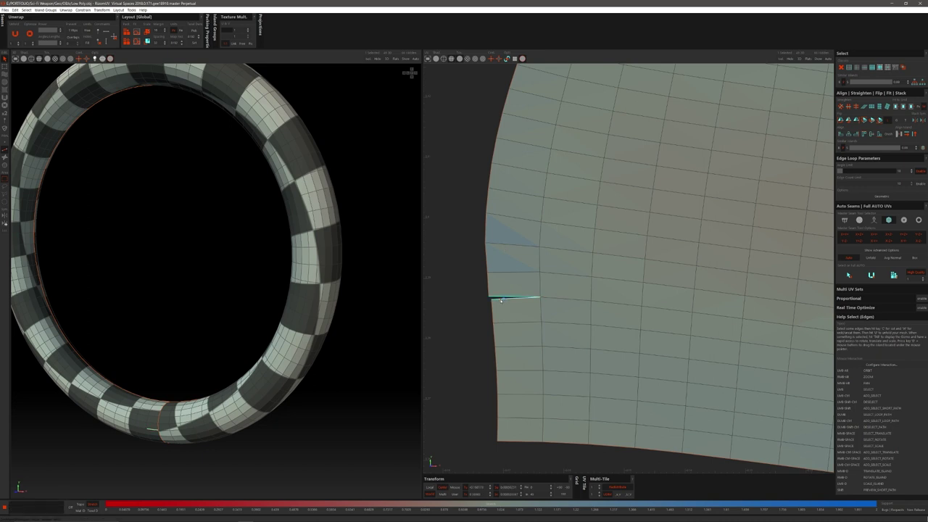
key("w")
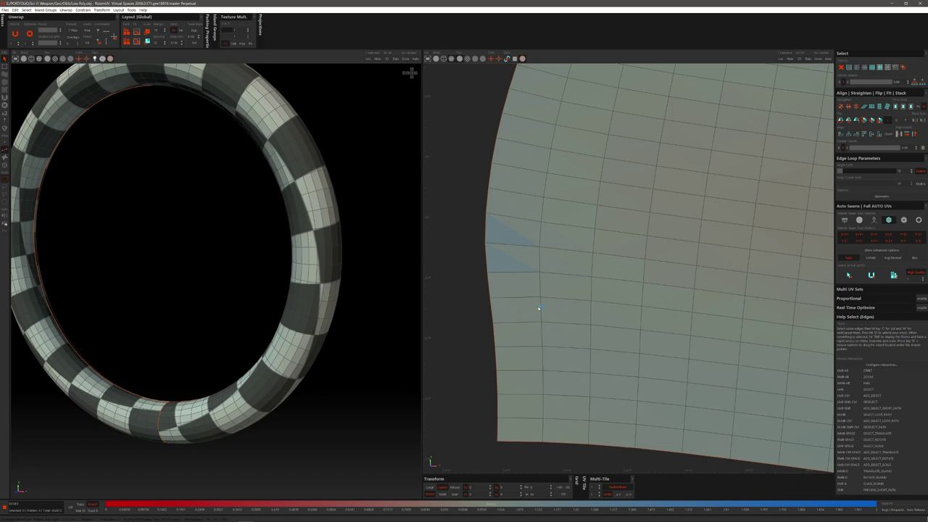
key("u")
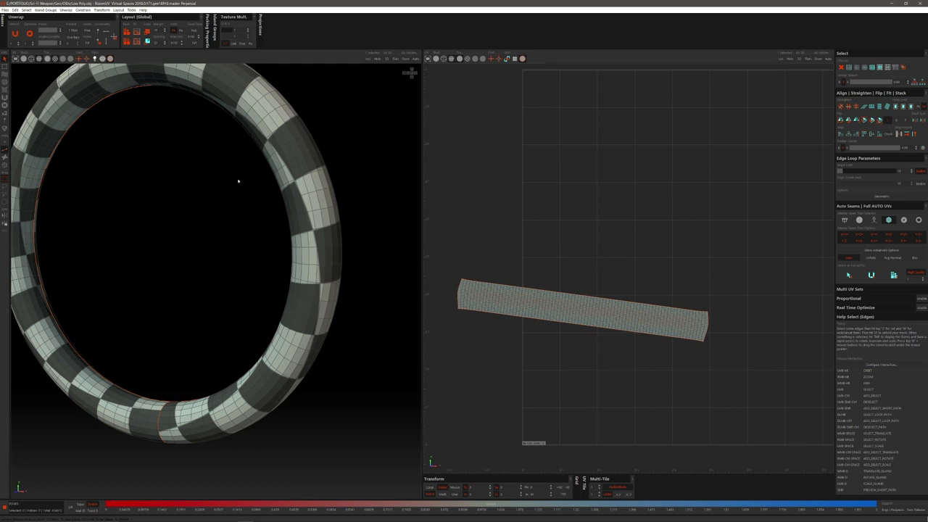
- Select the ring's UV island in island mode and straighten it into a horizontal rectangular strip
left_click(4, 166)
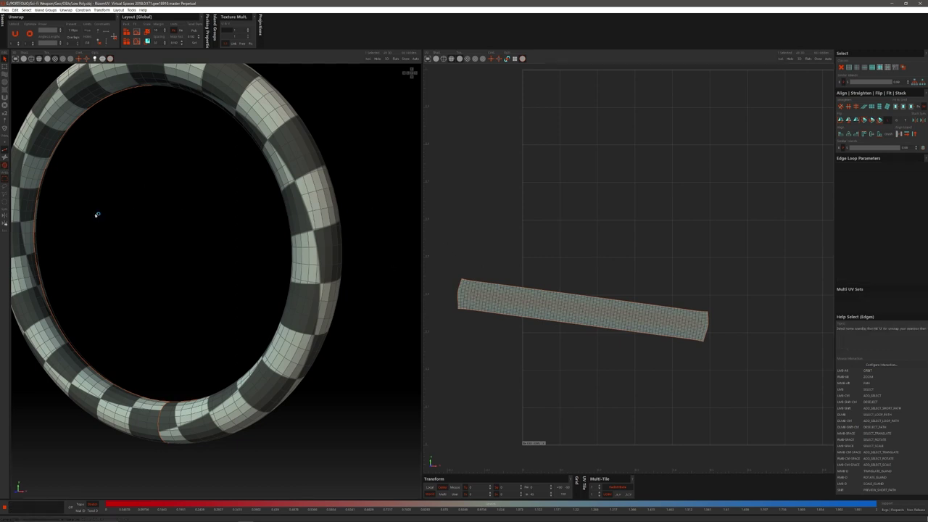
left_click(515, 299)
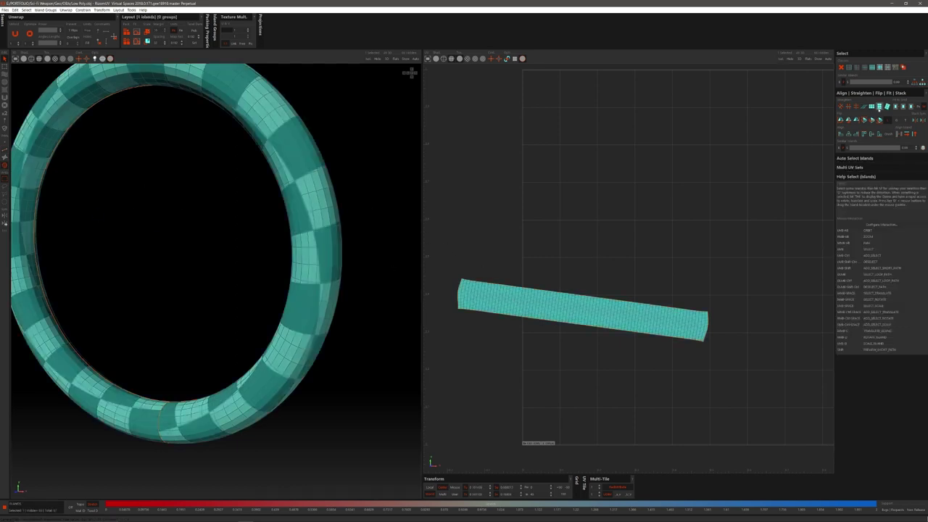
left_click(871, 107)
scroll(604, 243, "down", 3)
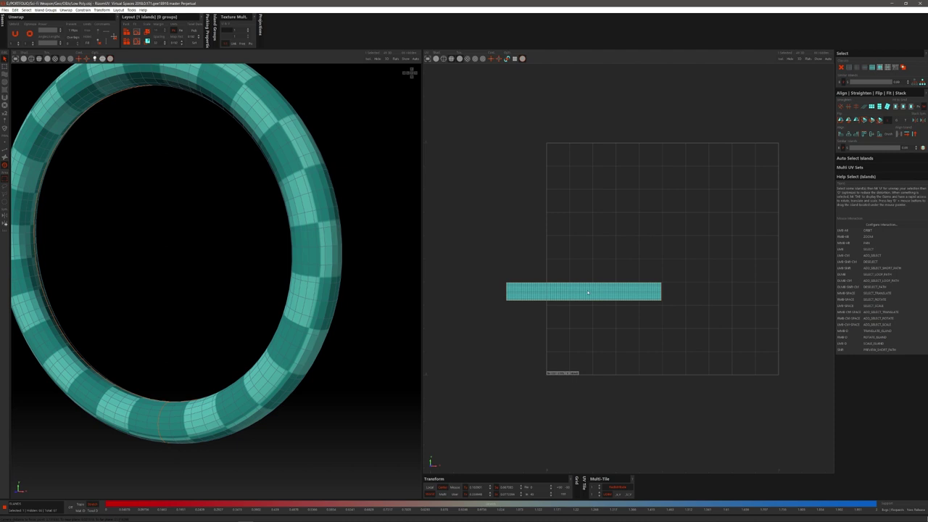
- Rotate the ring's UV strip to a nearly upright position and straighten it vertically
right_click_drag(588, 293, 582, 333)
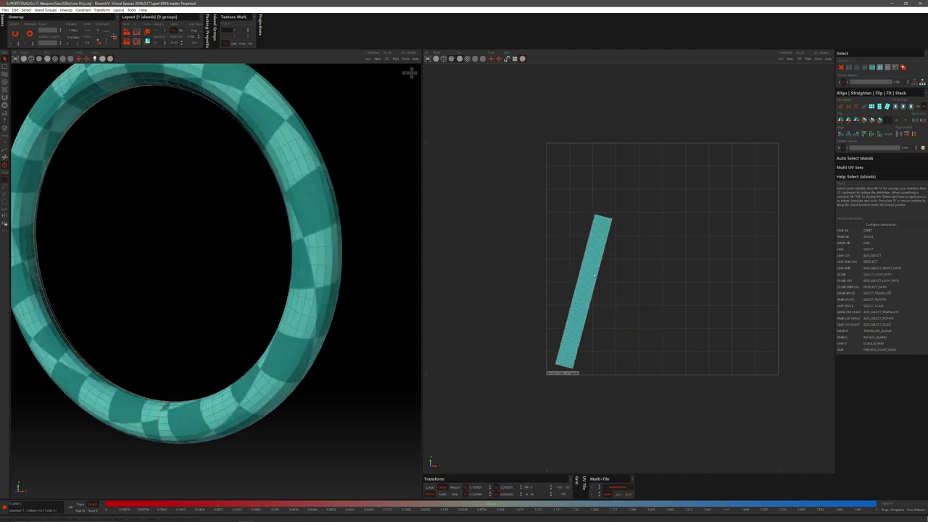
right_click_drag(594, 275, 586, 272)
left_click(879, 106)
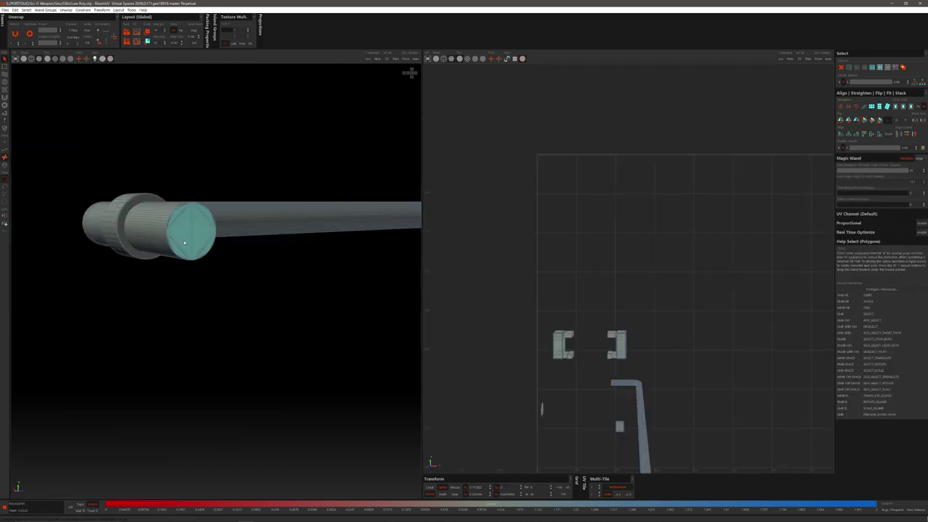
- Select the end-cap polygons of the small cylinder on the rod and isolate that part
left_click(182, 244)
key("i")
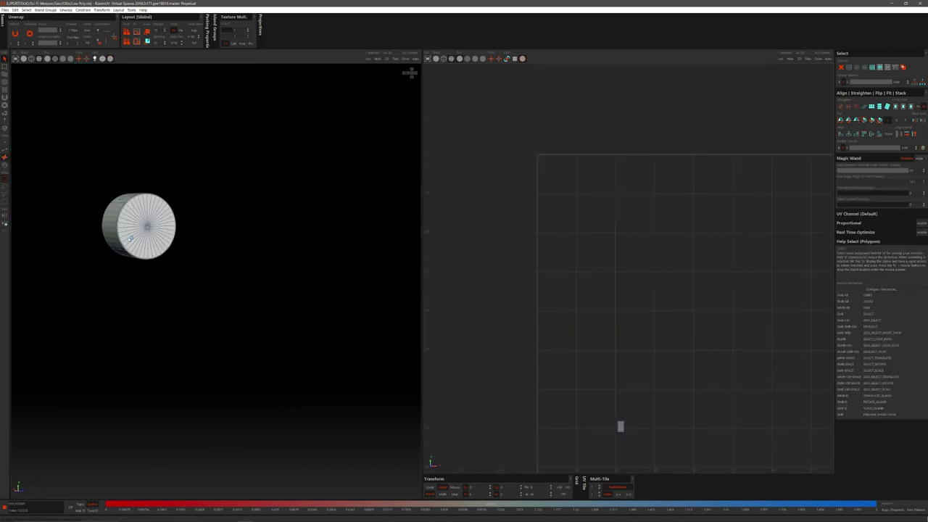
middle_click_drag(133, 237, 186, 255, "alt")
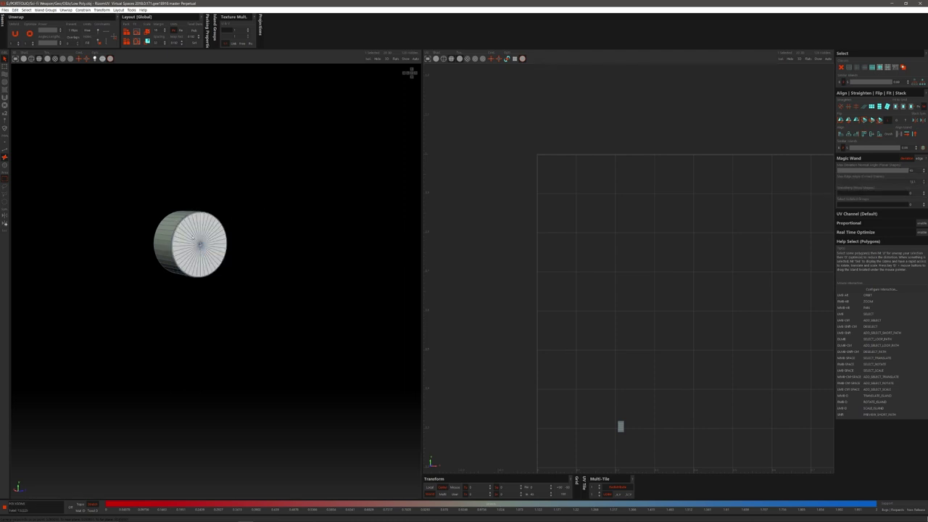
- Cut off, unwrap and hide both end caps of the small isolated cylinder, leaving only its side wall
left_click(190, 238)
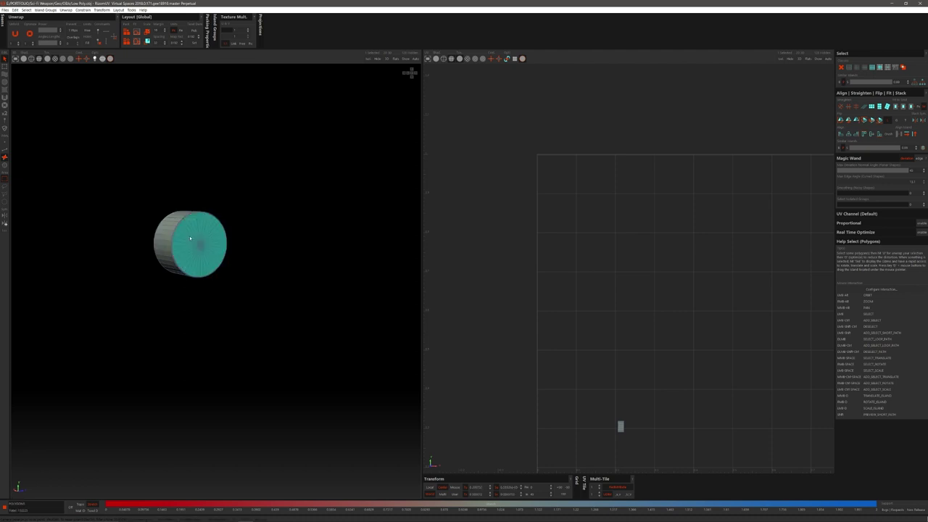
key("c")
key("u")
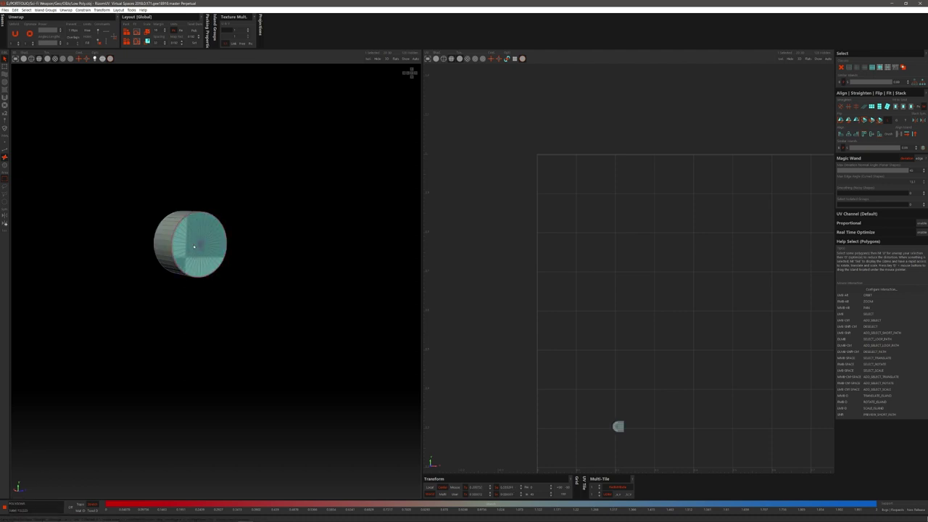
key("h")
left_click(188, 247)
key("c")
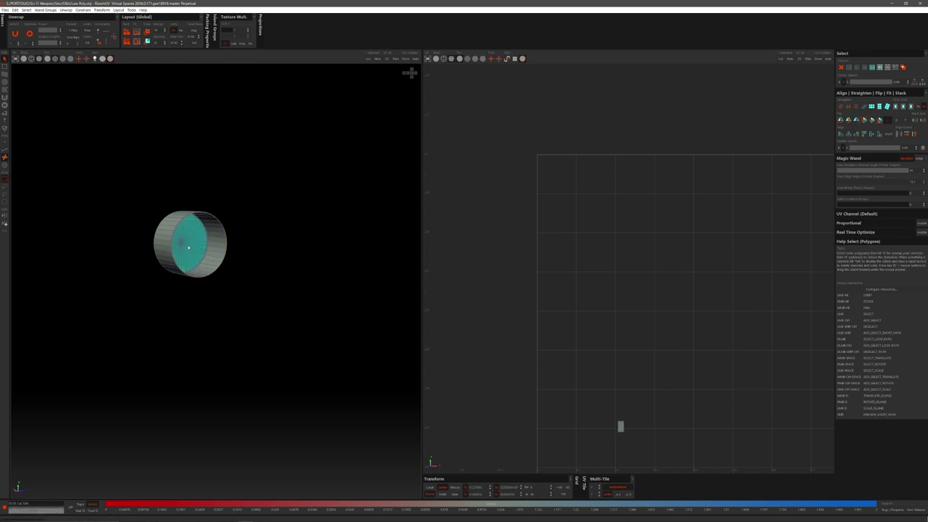
key("u")
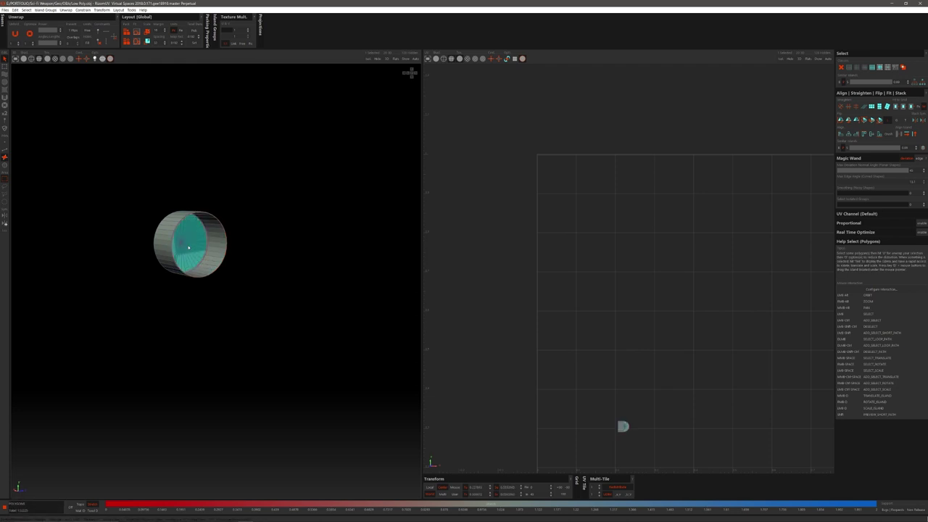
key("ctrl+z")
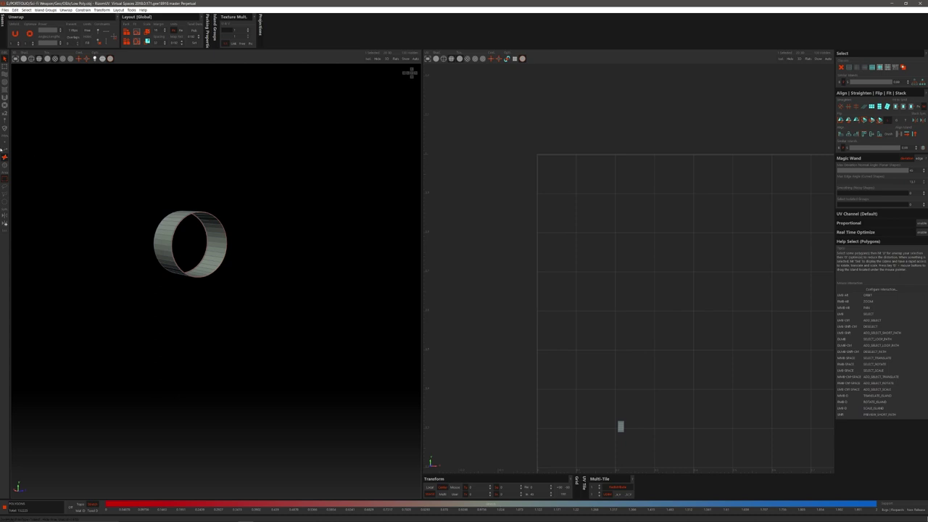
- Cut one lengthwise seam across the small cylinder's side wall in edge mode, including the bevel edges, and unwrap it
left_click(3, 149)
left_click_drag(193, 218, 176, 246, "alt")
right_click_drag(177, 248, 193, 274, "alt")
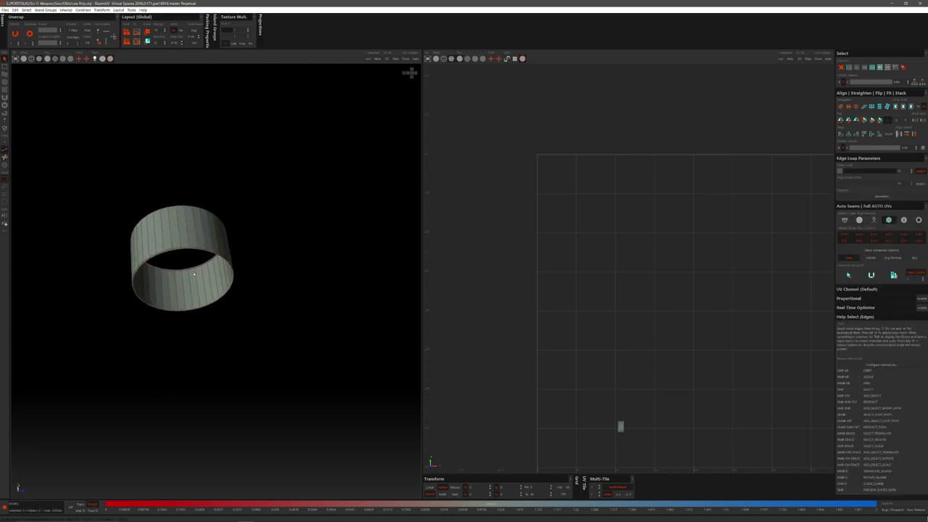
left_click_drag(194, 274, 189, 255, "alt")
scroll(191, 311, "up", 3)
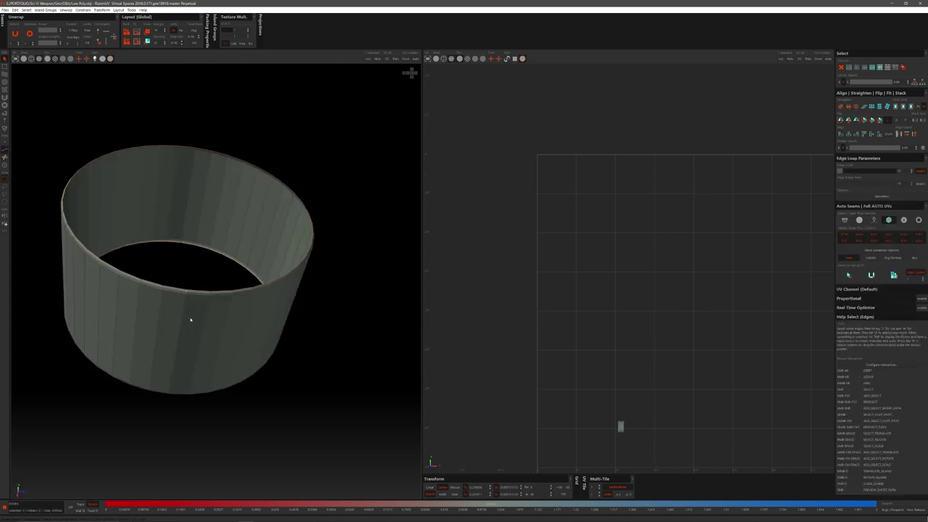
left_click_drag(191, 320, 235, 348, "alt")
scroll(236, 348, "up", 3)
left_click(212, 392)
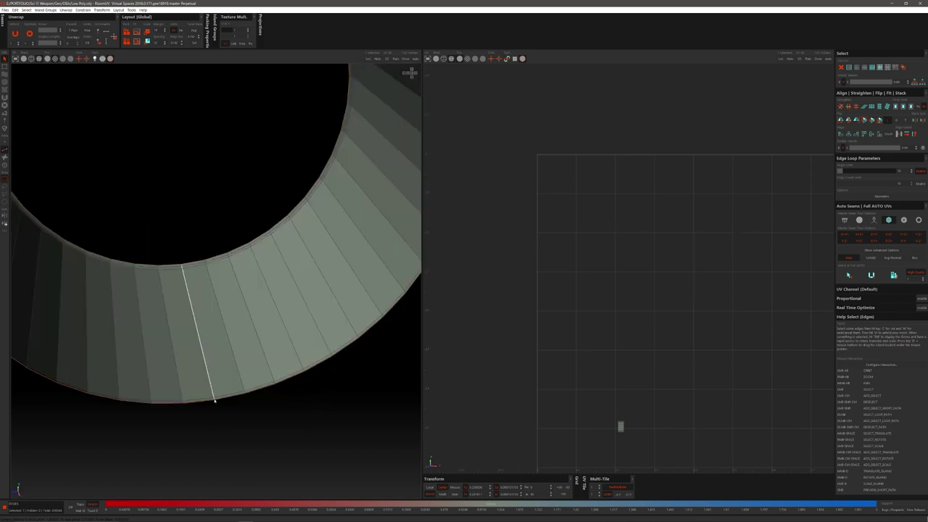
scroll(214, 402, "up", 5)
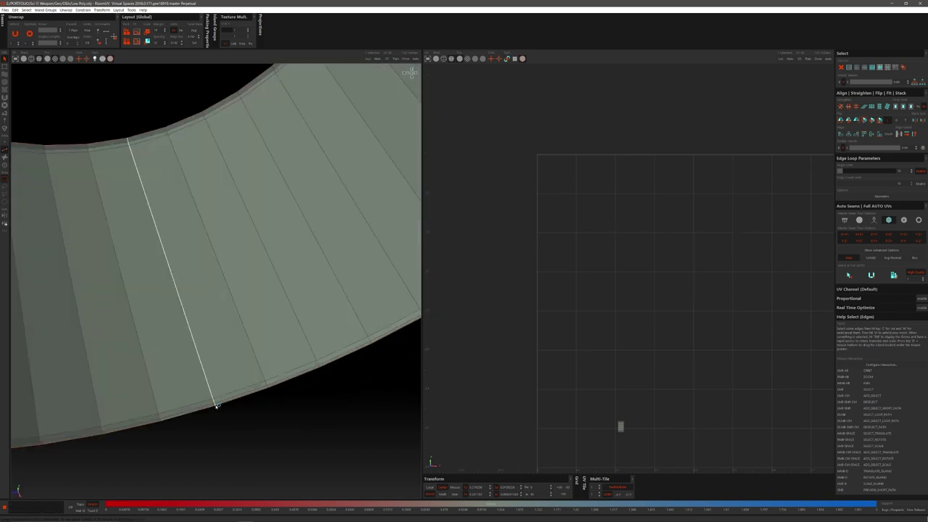
left_click(215, 405)
key("c")
scroll(200, 348, "down", 3)
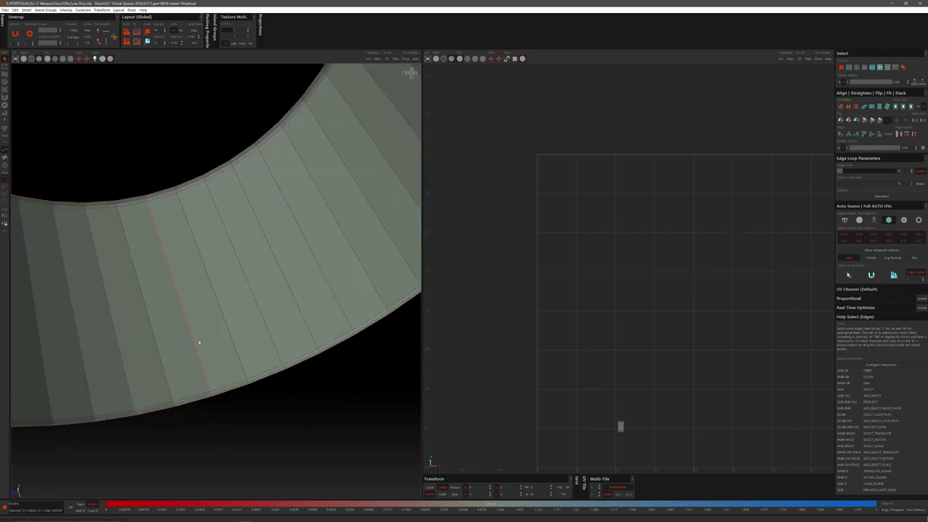
left_click_drag(199, 341, 186, 352, "alt")
key("u")
- Select the end-cap polygons at both ends of the long bent rod, cut them off and hide them
scroll(189, 348, "down", 6)
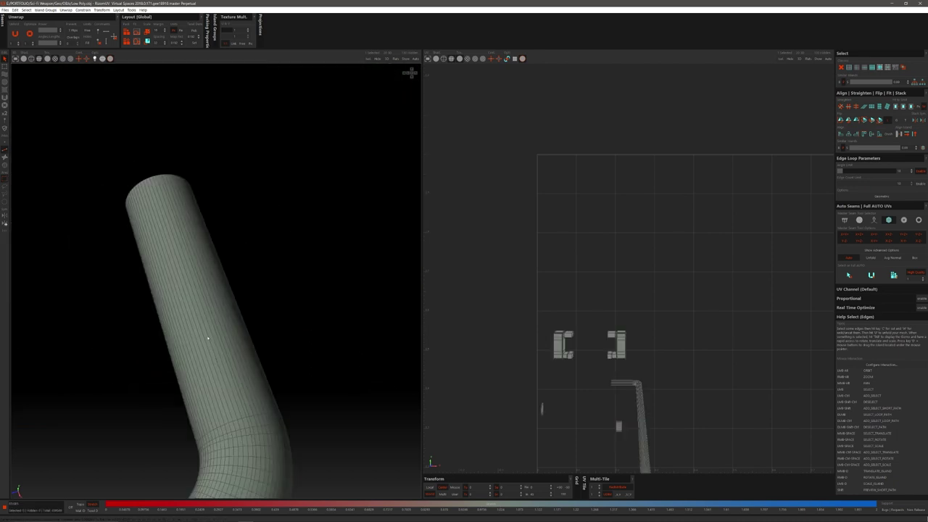
left_click_drag(196, 309, 201, 306, "alt")
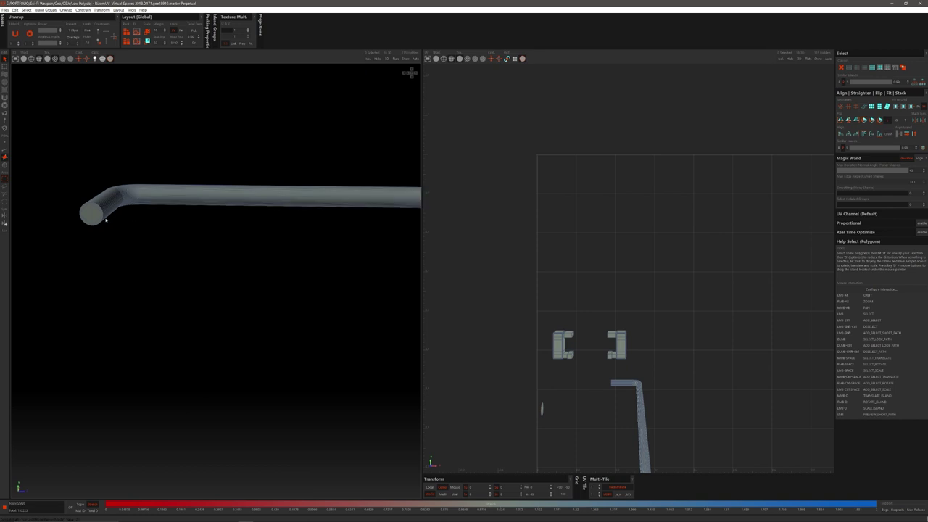
left_click(91, 216)
left_click_drag(110, 217, 86, 215, "alt")
scroll(89, 216, "down", 3)
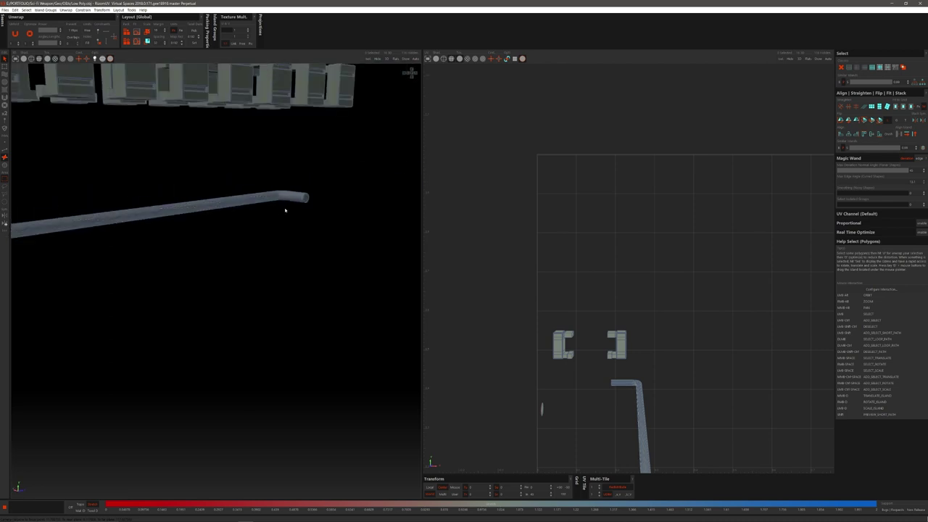
scroll(287, 209, "up", 3)
scroll(316, 207, "up", 3)
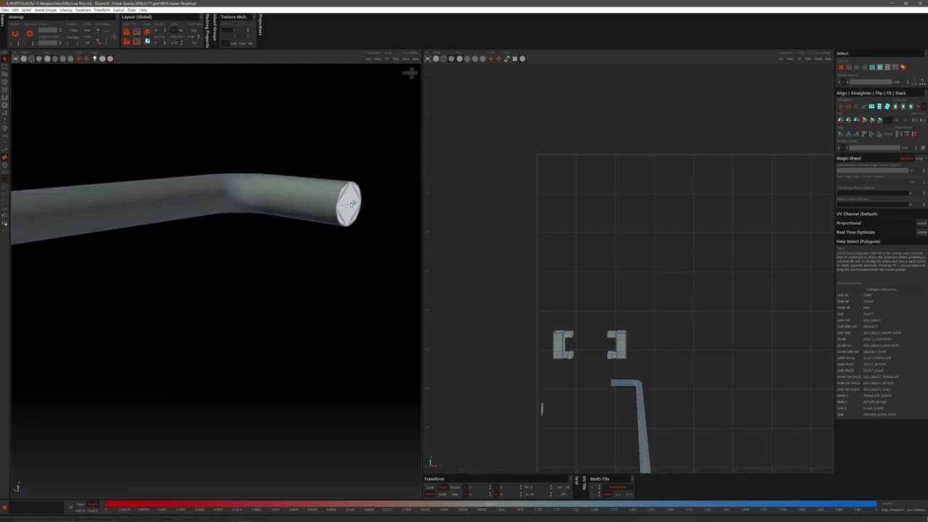
left_click(351, 205)
key("c")
key("h")
left_click_drag(352, 205, 353, 188, "alt")
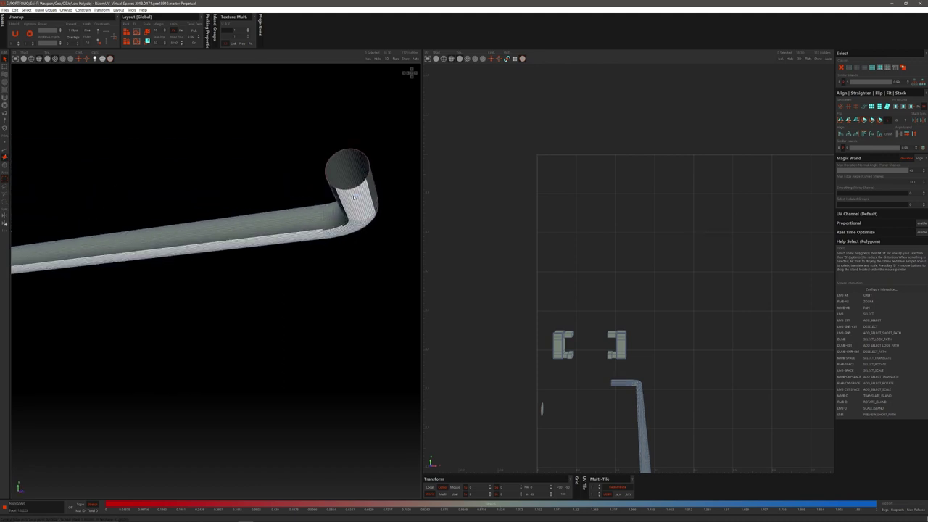
- Select a continuous edge path along the underside of the bent rod from end to end, cut it and unwrap
left_click(208, 176)
left_click(5, 149)
scroll(349, 191, "up", 4)
left_click(372, 194)
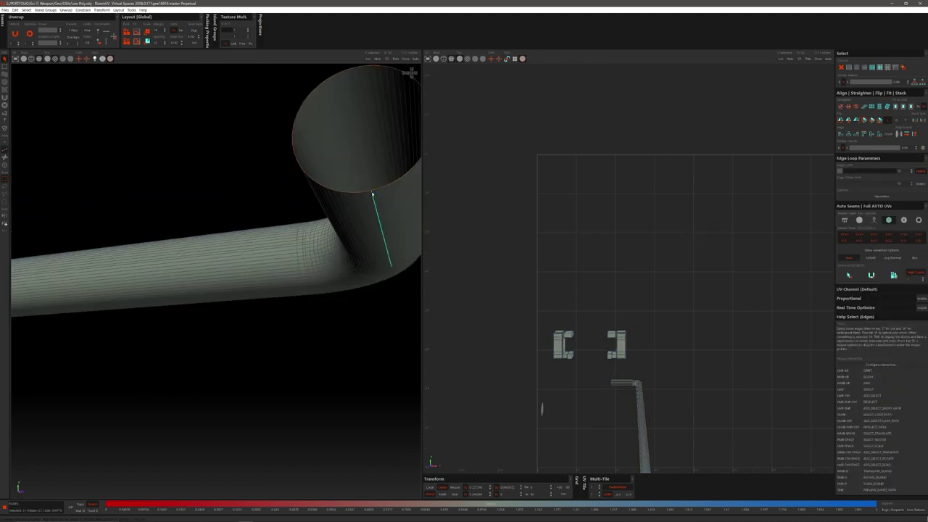
scroll(373, 268, "down", 3)
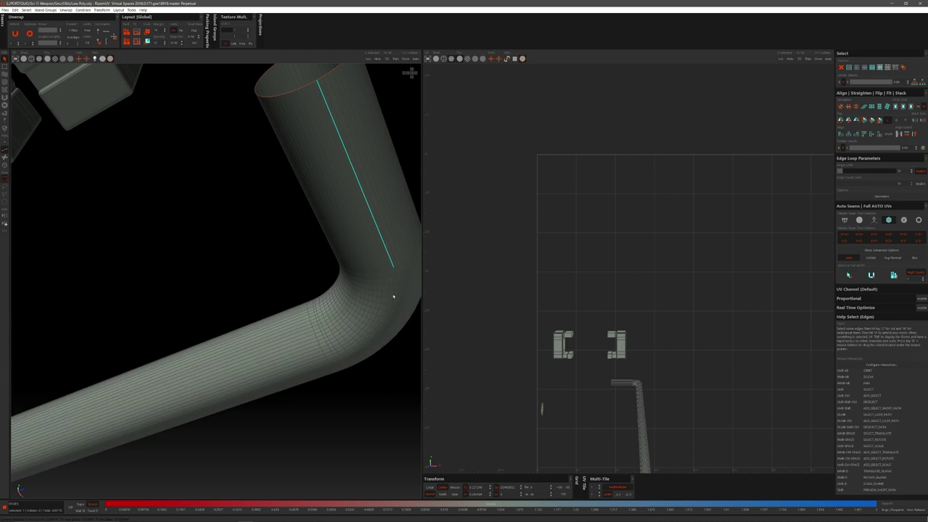
middle_click_drag(393, 296, 384, 224, "alt")
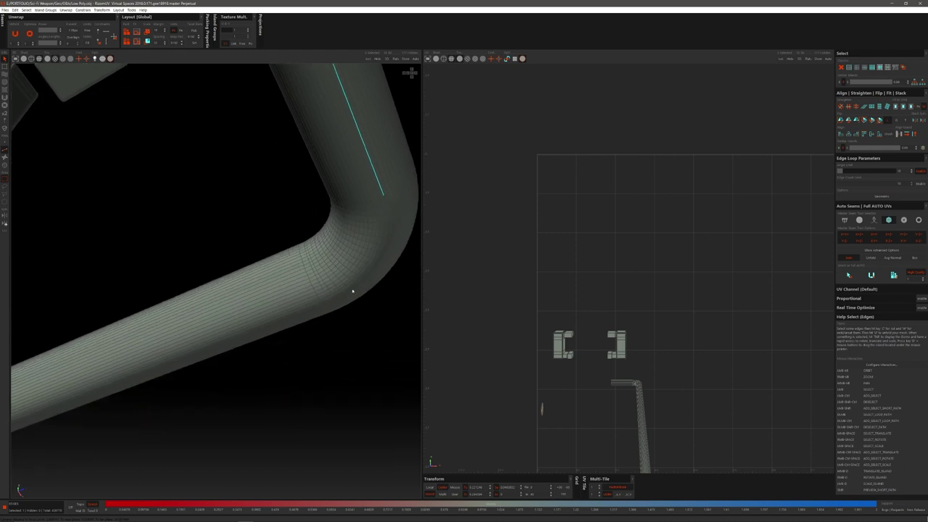
left_click(309, 311, "shift")
middle_click_drag(239, 337, 316, 238, "alt")
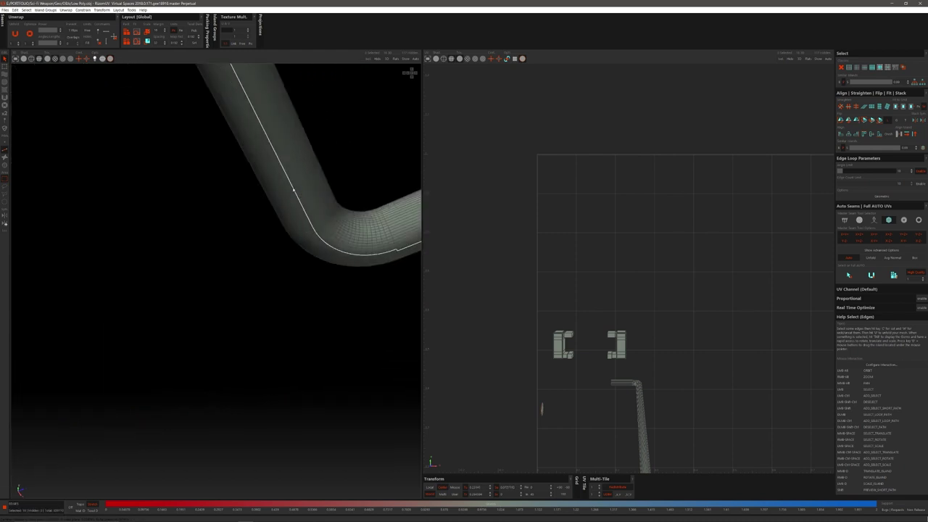
left_click_drag(293, 190, 290, 256, "alt")
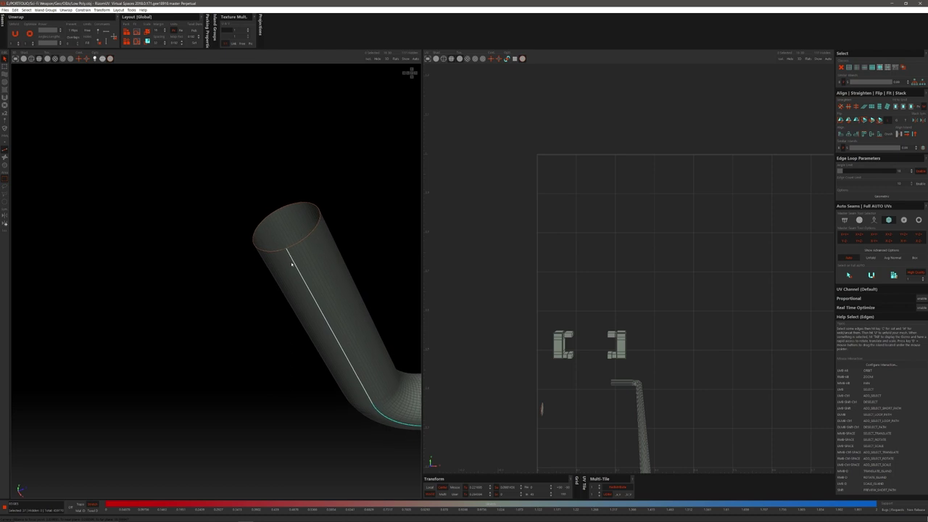
left_click(295, 266, "shift")
key("c")
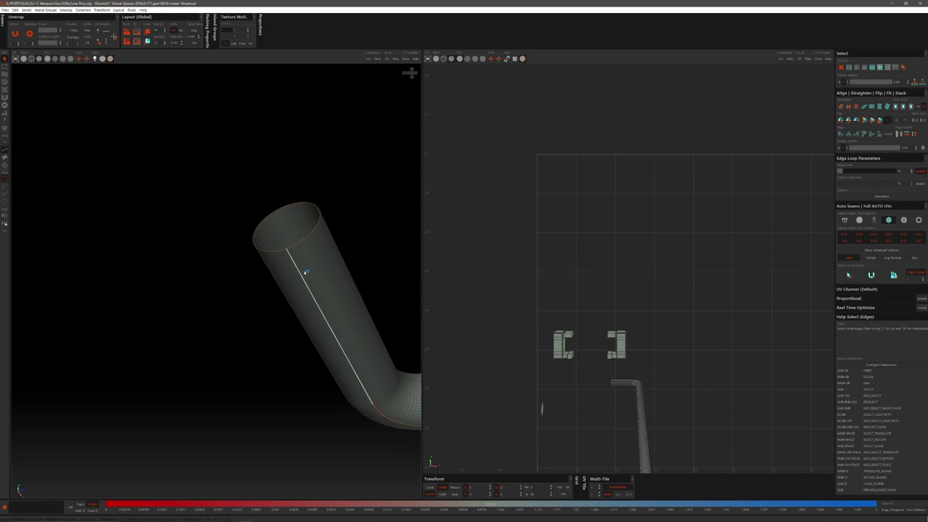
key("u")
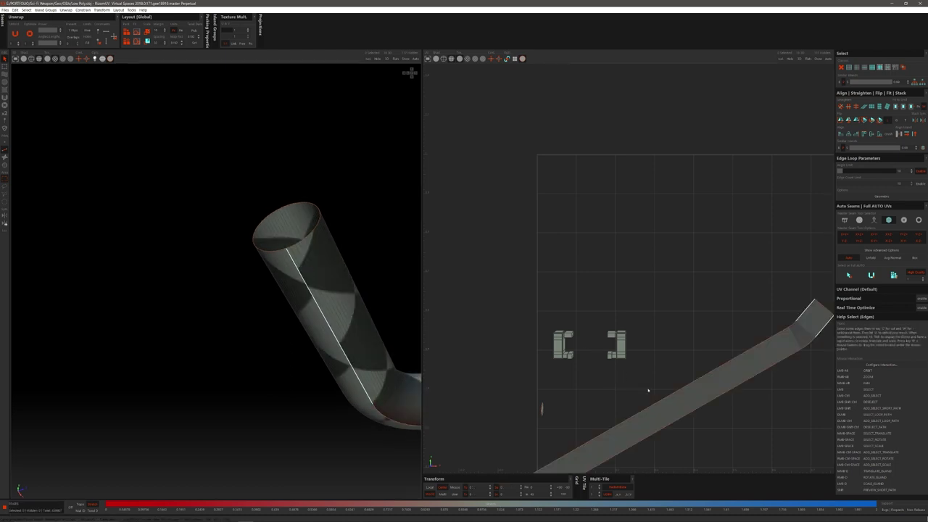
- Select the bent rod's UV island in island mode and straighten it into a vertical rectangular strip
key("F4")
left_click(692, 408)
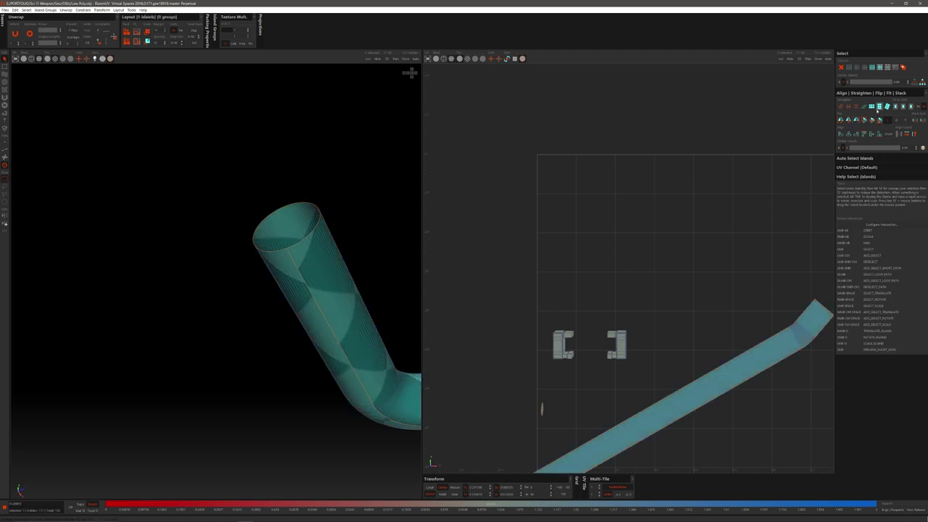
left_click(879, 107)
right_click_drag(705, 339, 690, 285, "alt")
middle_click_drag(729, 404, 653, 224, "alt")
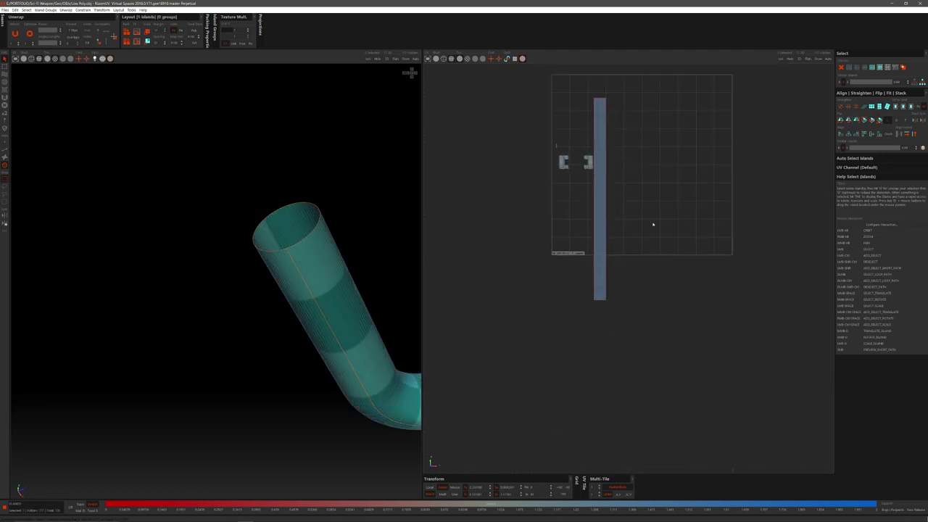
- Clone the selected seam edges of the front rail block across all similar islands on both sides
left_click_drag(380, 364, 282, 274, "alt")
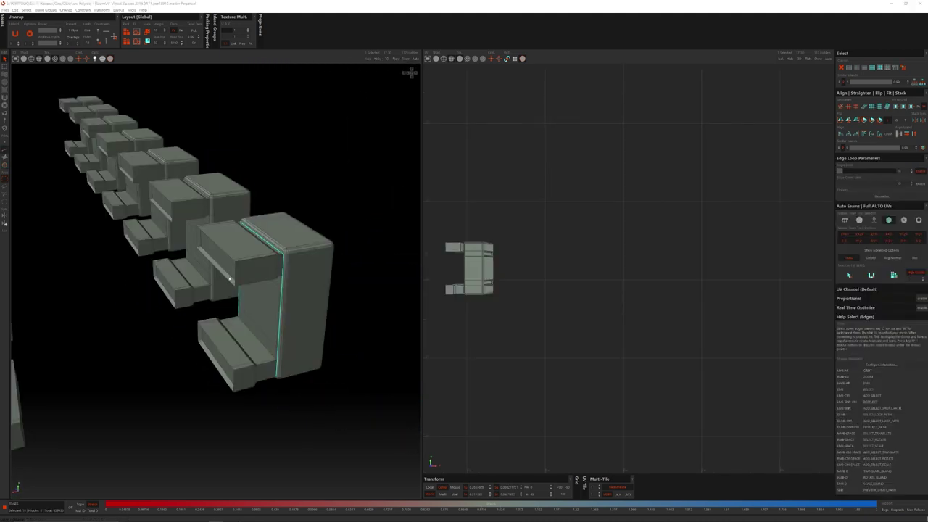
left_click_drag(230, 279, 175, 313, "alt")
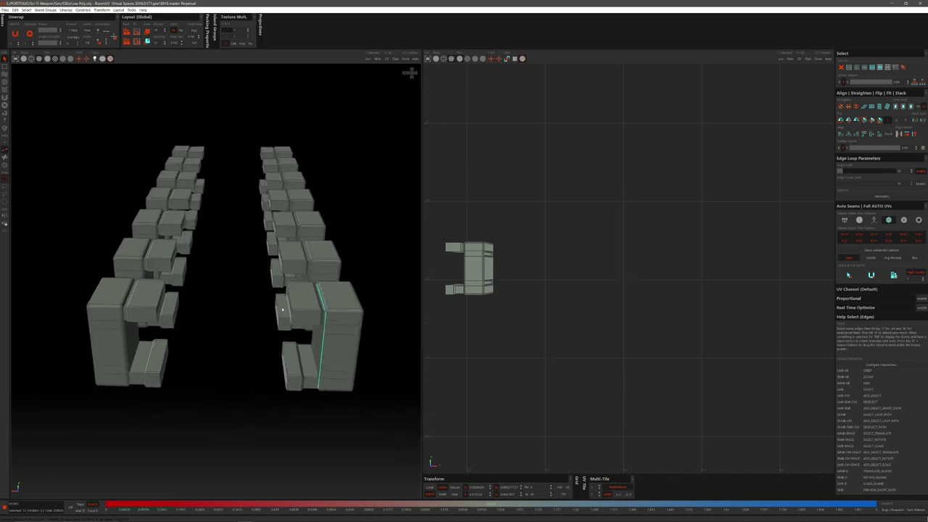
left_click_drag(315, 312, 325, 304, "alt")
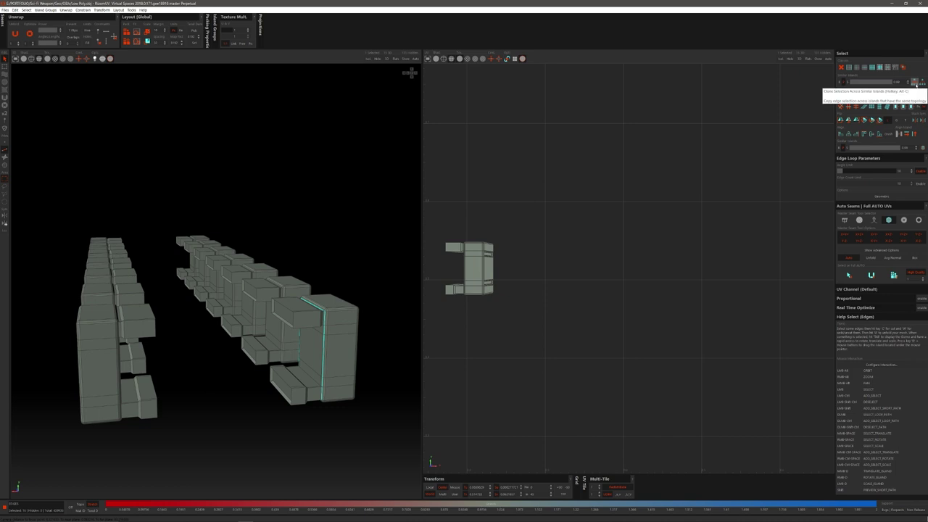
scroll(334, 350, "up", 2)
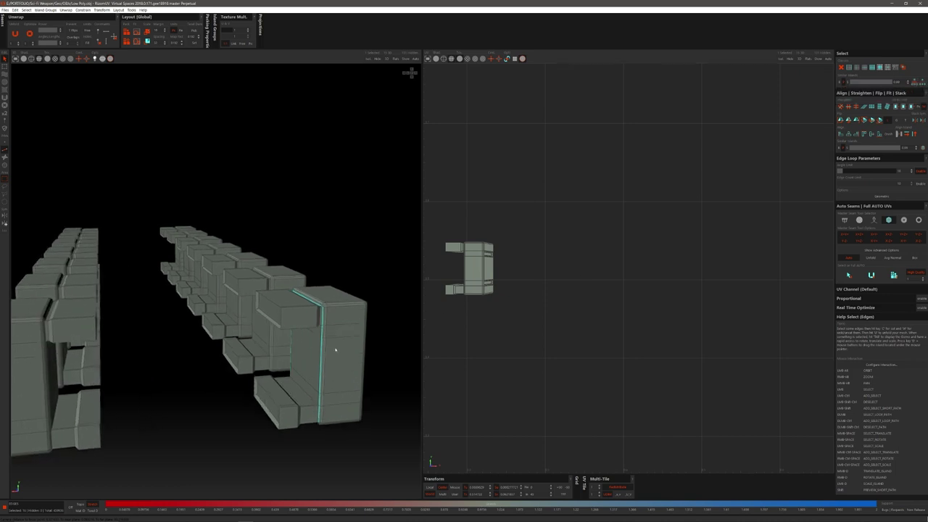
left_click_drag(320, 335, 316, 305, "alt")
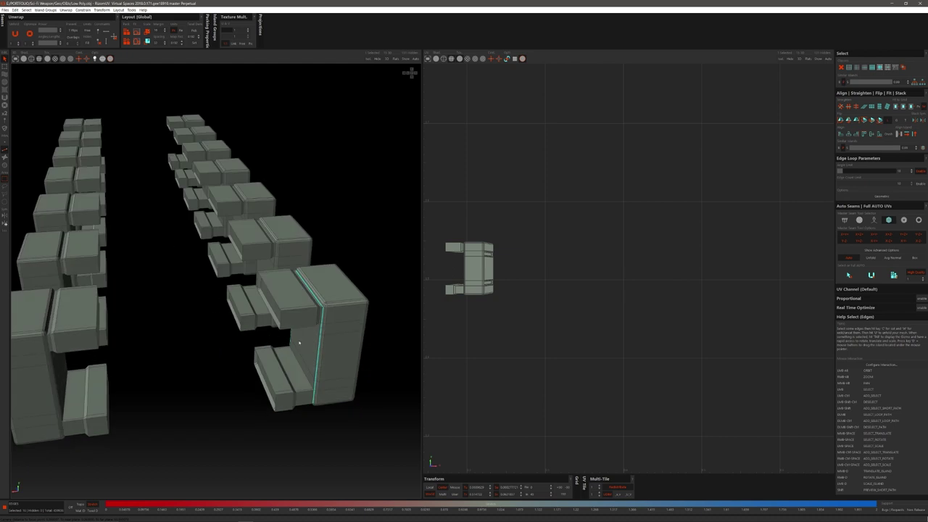
left_click(914, 82)
mouse_move(321, 287)
left_mouse_down("alt")
mouse_move(304, 310)
mouse_move(289, 306)
left_mouse_up("alt")
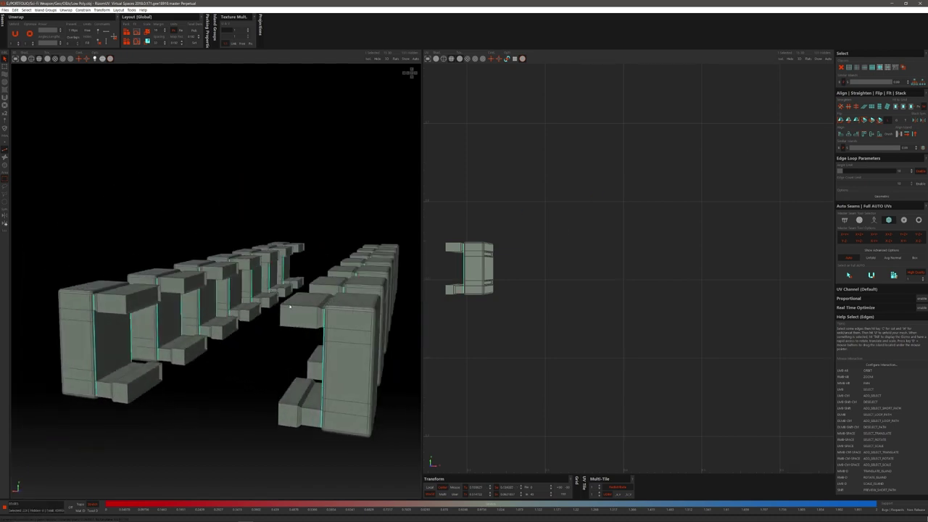
left_click_drag(177, 308, 369, 319, "alt")
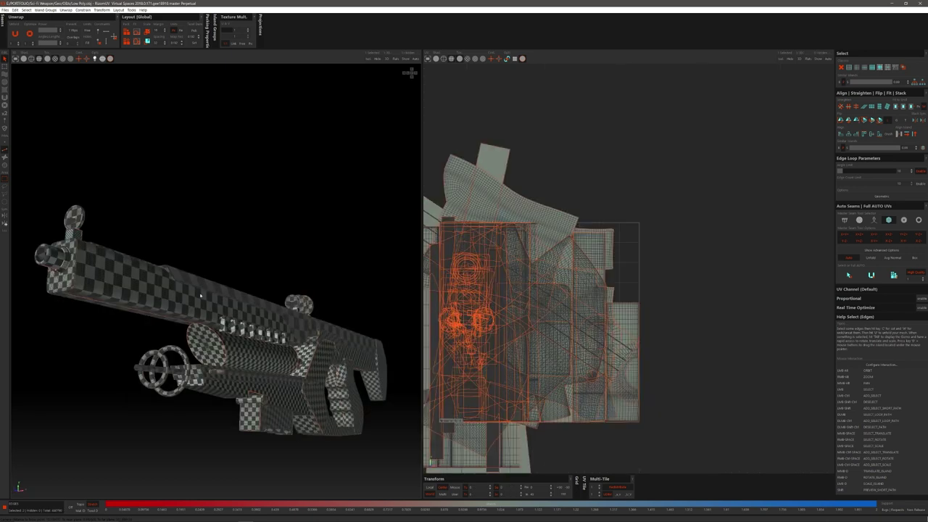
- Inspect the checkered gun and its packed UV layout, and select the long tapered island in island mode
mouse_move(232, 326)
left_mouse_down("alt")
mouse_move(176, 332)
mouse_move(229, 311)
left_mouse_up("alt")
middle_click_drag(511, 327, 569, 305, "alt")
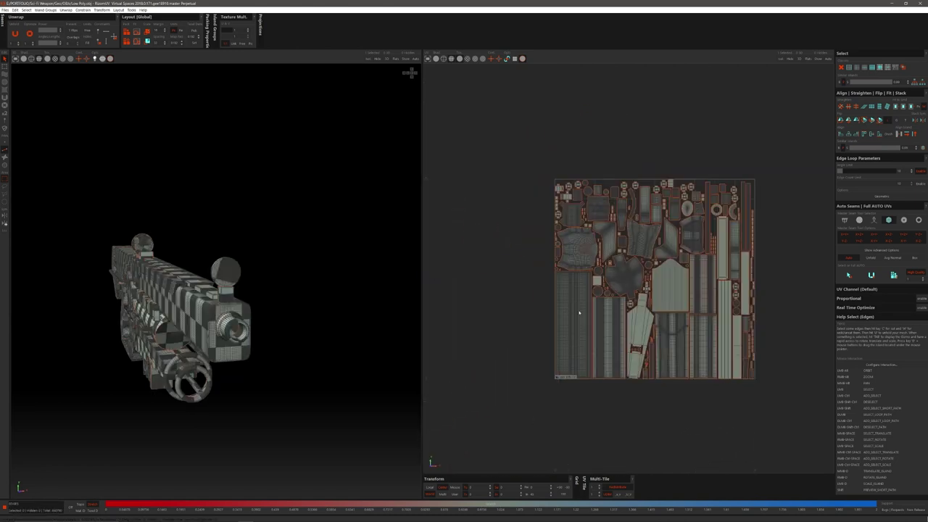
scroll(589, 317, "up", 5)
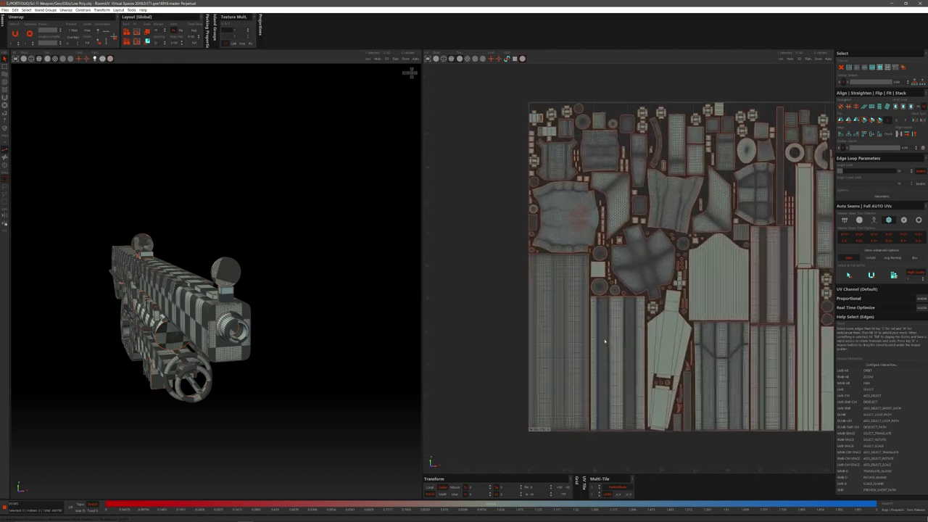
middle_click_drag(607, 323, 598, 323)
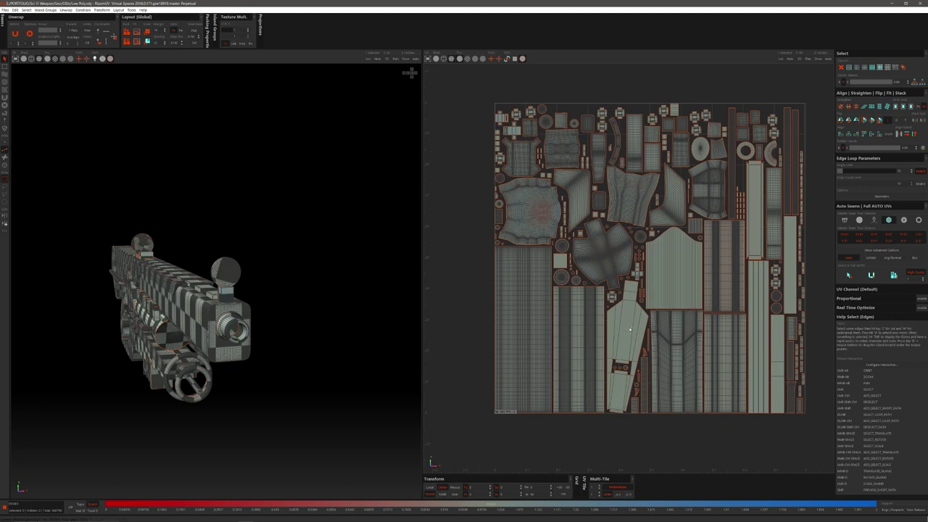
key("F4")
left_click(621, 334)
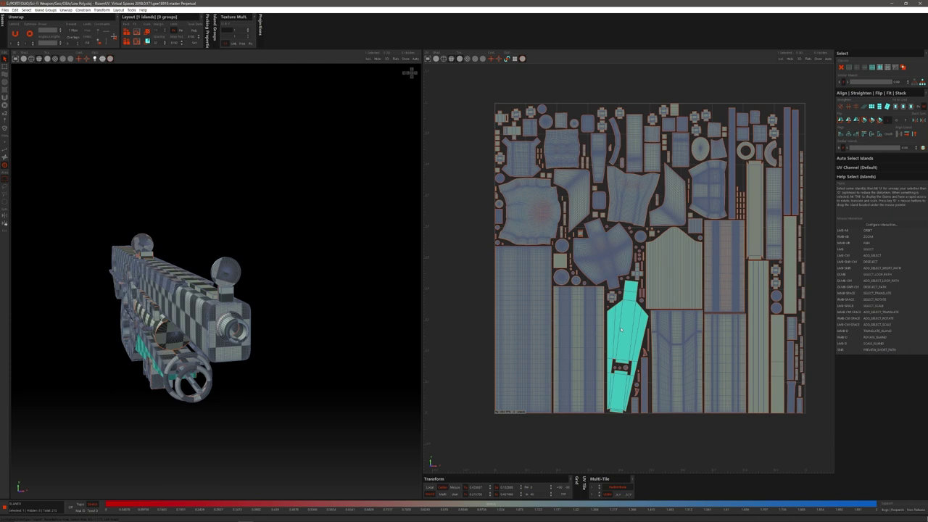
- Rotate the long tapered UV island upright and repack the islands, keeping their current orientation and scale
right_click_drag(629, 332, 626, 330)
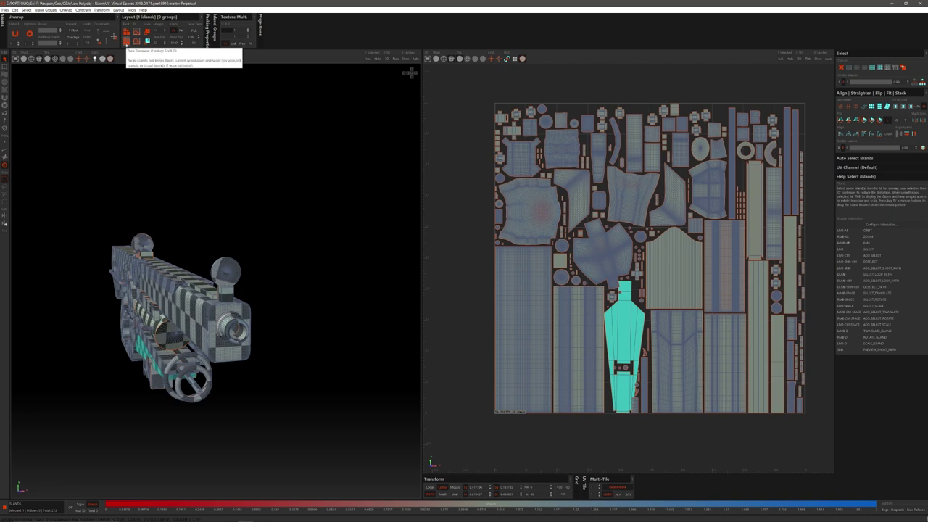
left_click(126, 41)
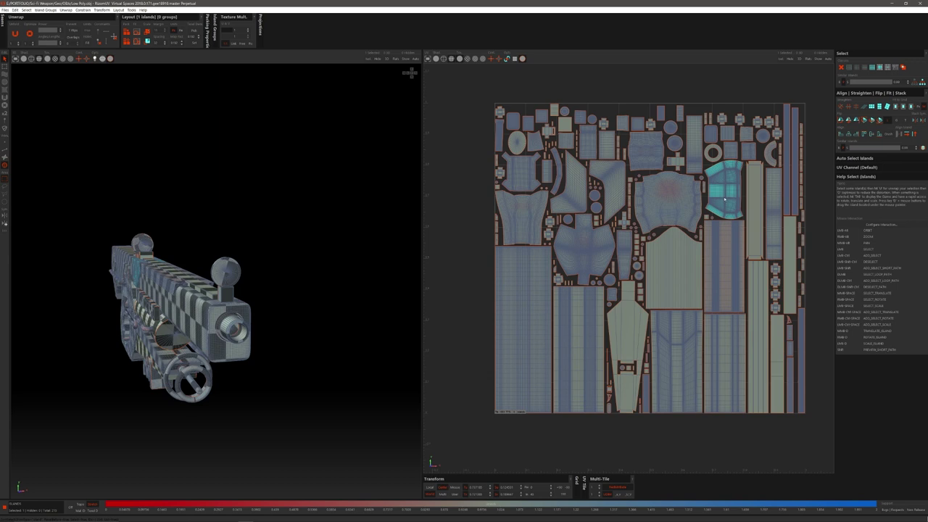
- Turn the curved, panelled island on its side and align it horizontally to an edge on its upper border
right_click_drag(725, 199, 718, 154)
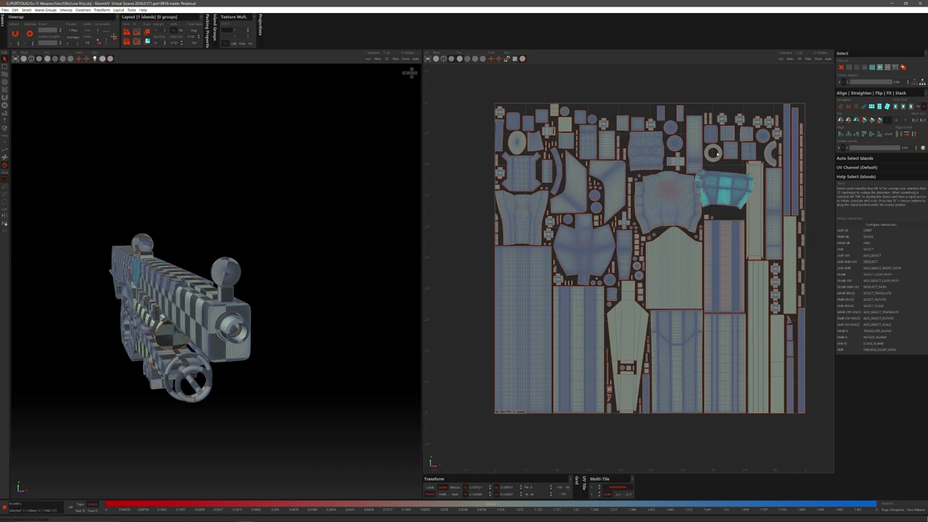
scroll(726, 181, "up", 4)
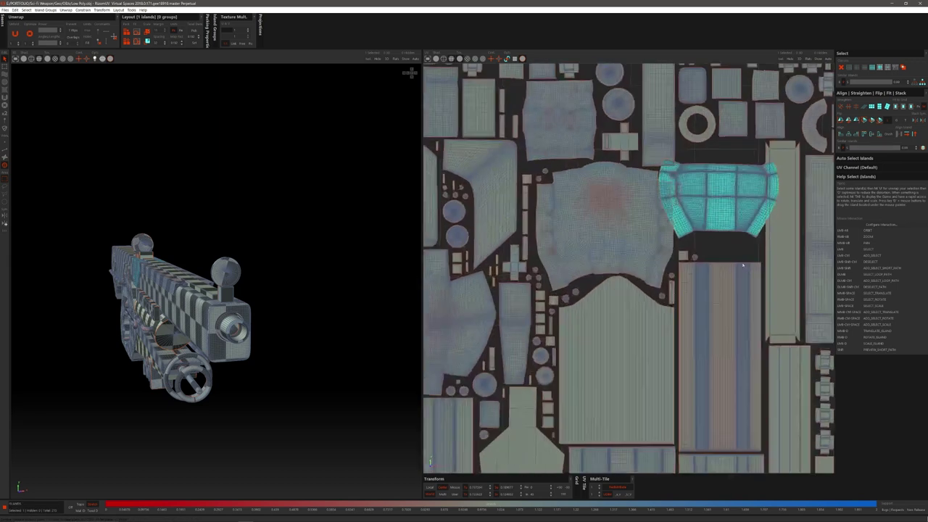
right_click_drag(742, 264, 743, 393, "alt")
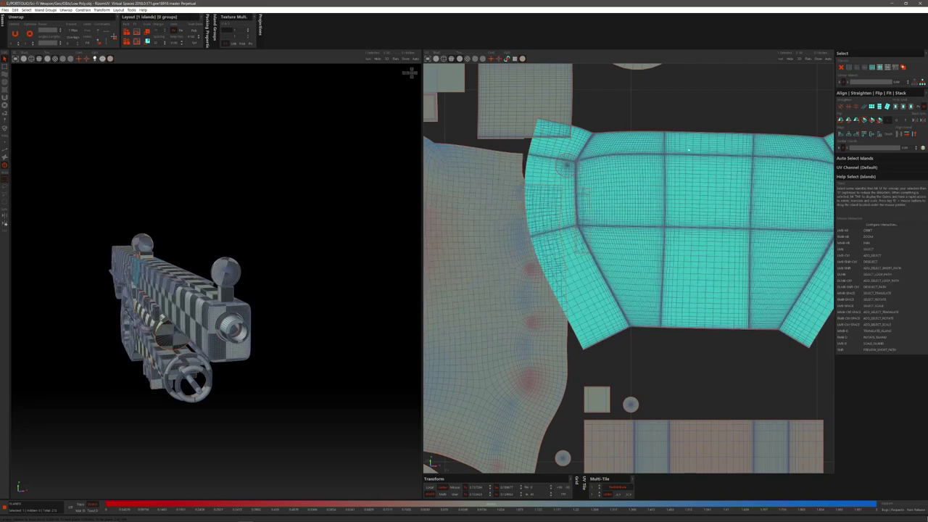
key("F2")
scroll(667, 127, "up", 5)
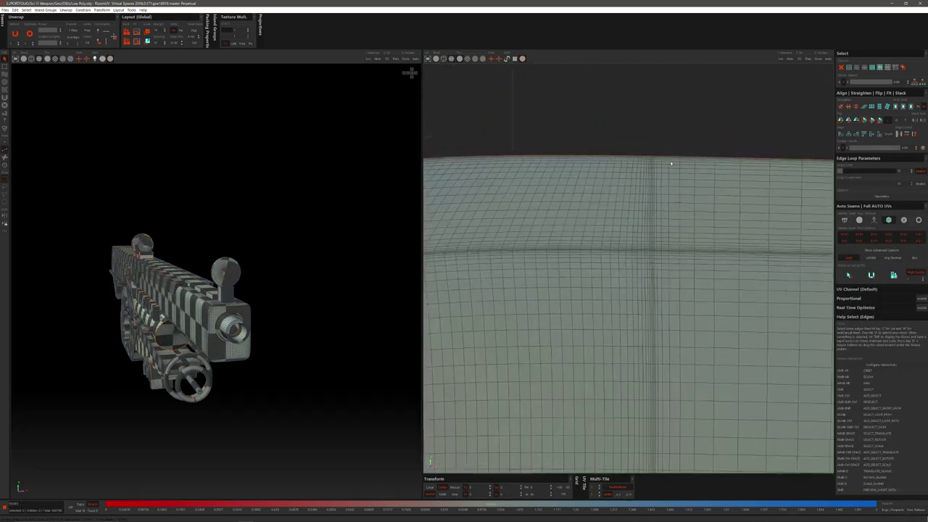
left_click(688, 157)
left_click(906, 134)
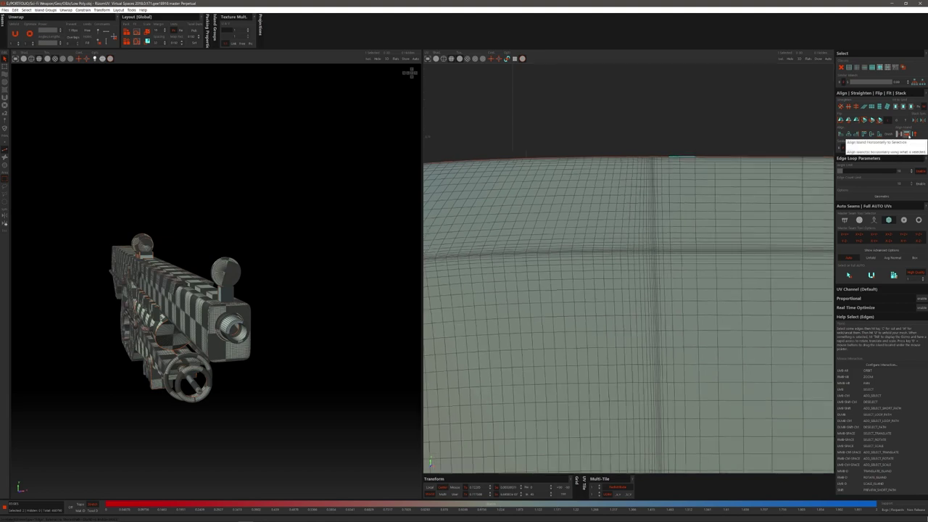
scroll(715, 198, "down", 10)
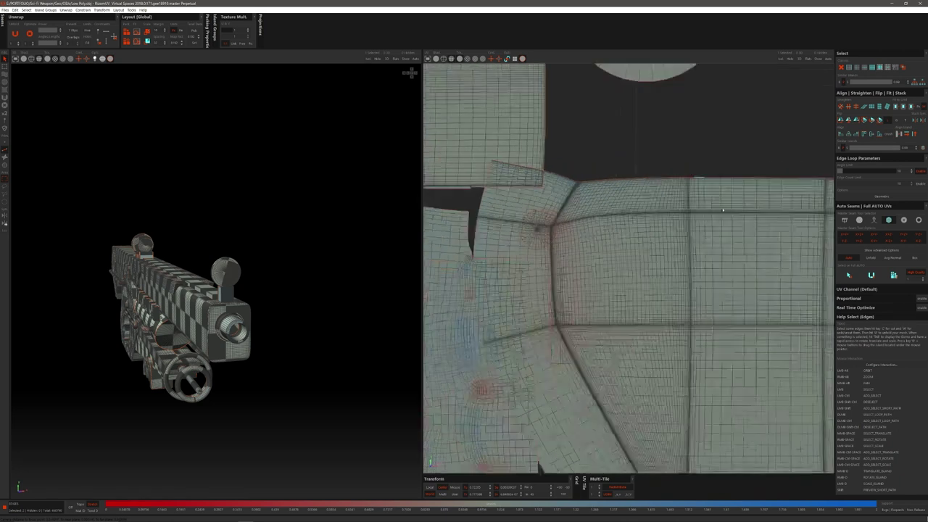
scroll(714, 198, "down", 4)
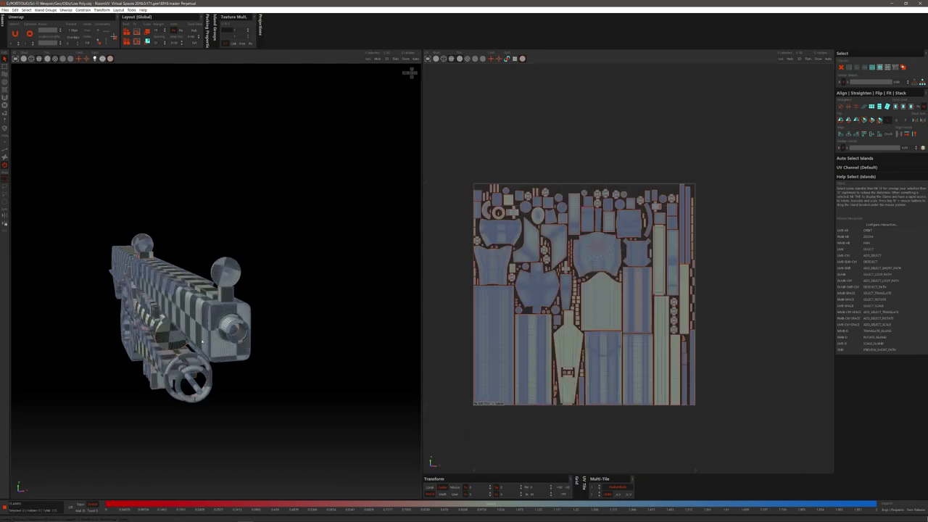
- Examine the checker pattern on the gun from the muzzle, side and stock for scale and distortion
left_click_drag(203, 341, 262, 337, "alt")
middle_click_drag(174, 341, 304, 322, "alt")
scroll(290, 319, "down", 2)
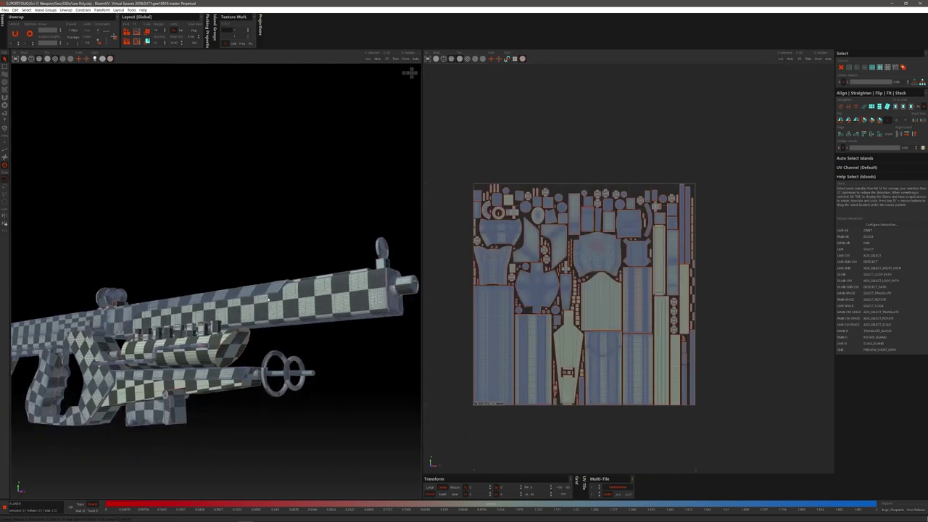
middle_click_drag(177, 337, 277, 308, "alt")
left_click_drag(277, 308, 295, 317, "alt")
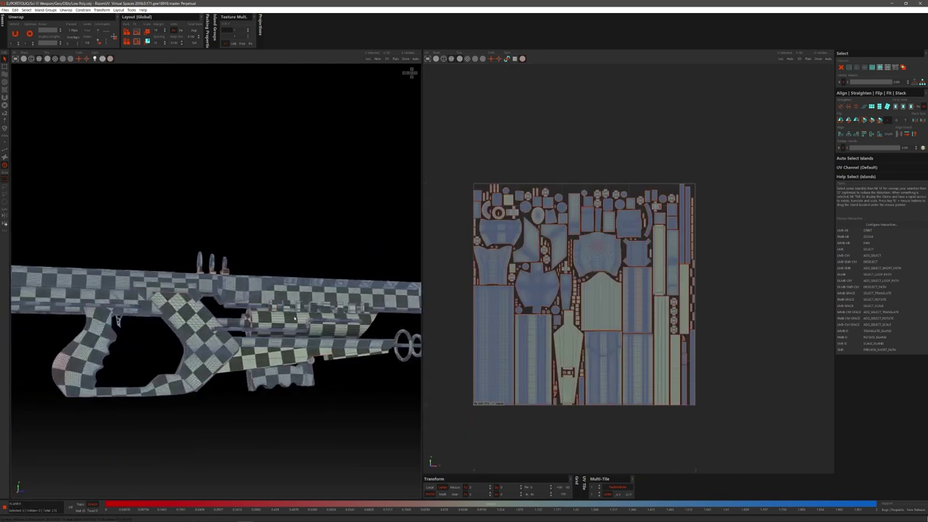
left_click_drag(194, 345, 170, 307, "alt")
left_click_drag(112, 318, 416, 304, "alt")
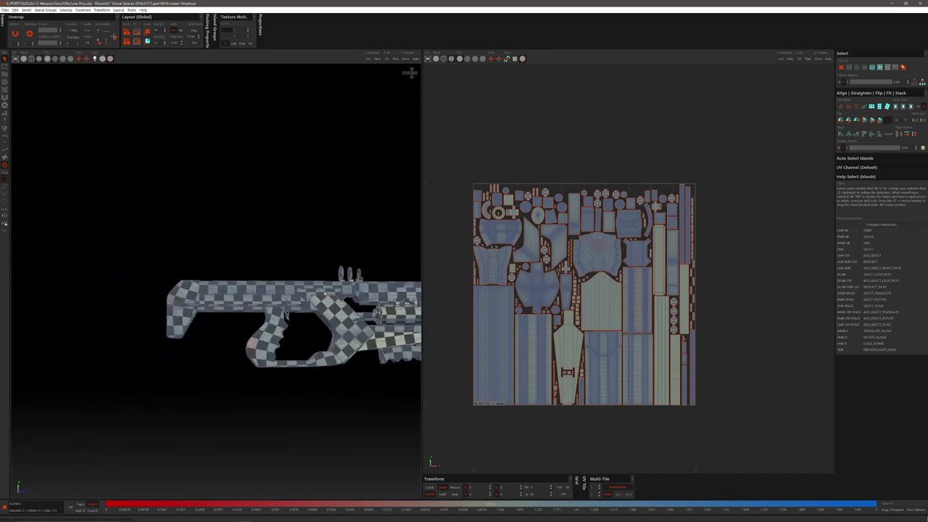
middle_click_drag(417, 304, 301, 309, "alt")
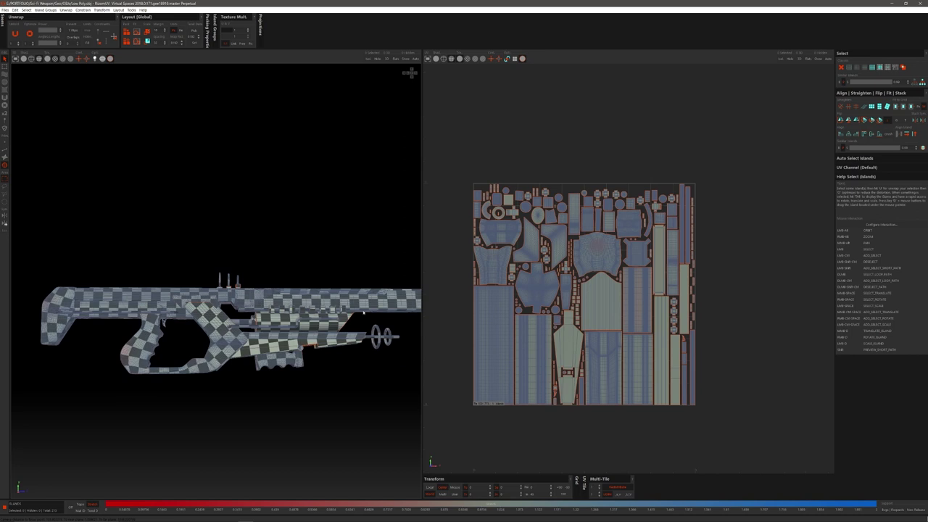
- Select the wide rectangular island in the lower corner of the UV layout and locate it on the gun
scroll(587, 313, "up", 3)
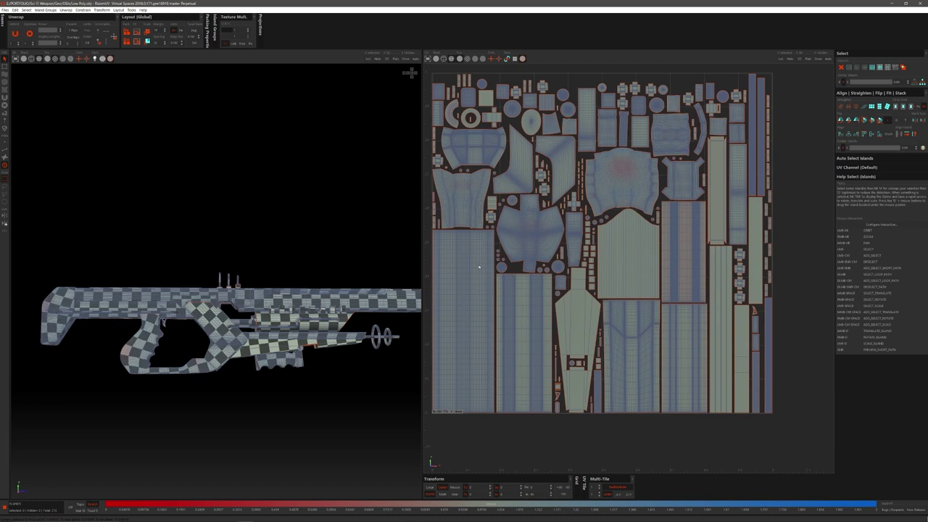
left_click(447, 305)
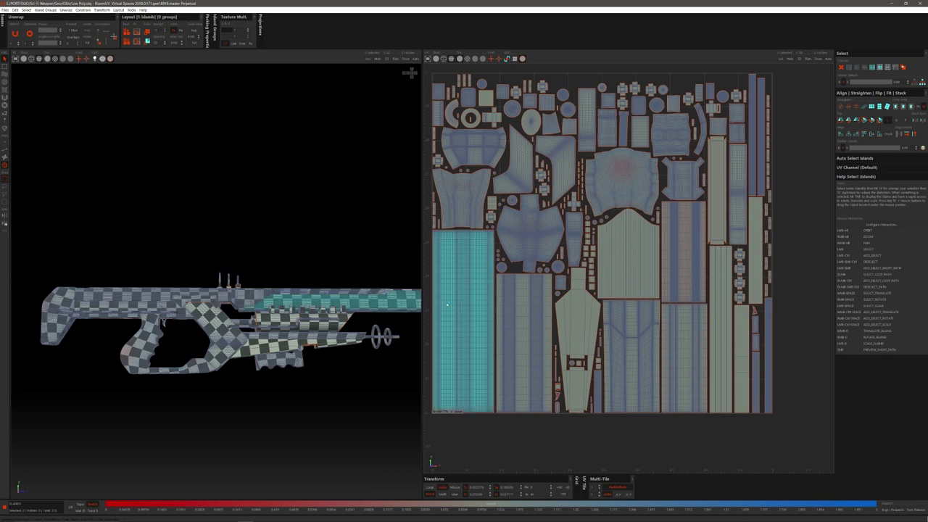
scroll(403, 306, "down", 3)
left_click_drag(403, 305, 374, 299, "alt")
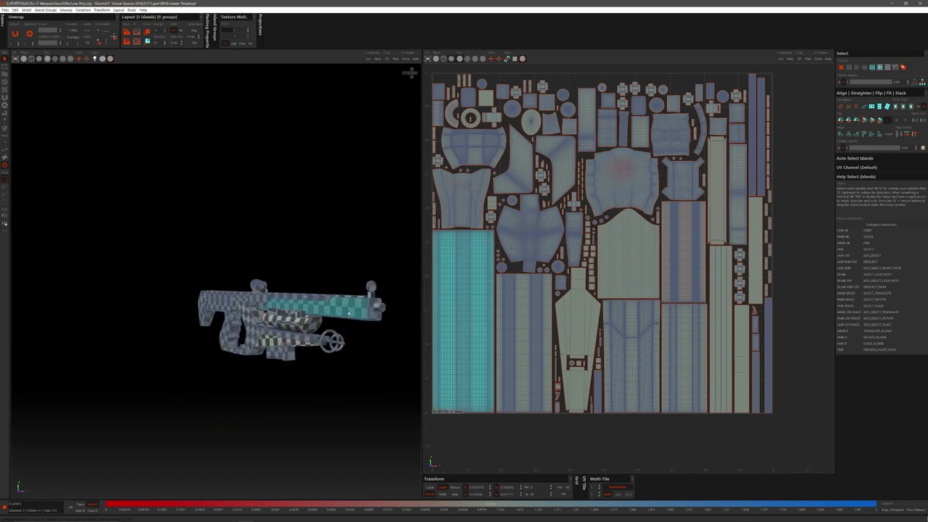
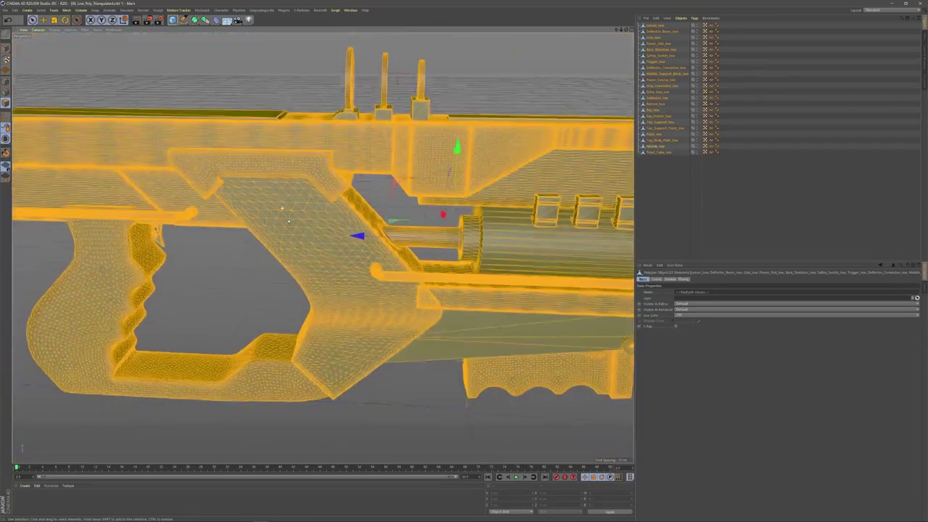
- Examine the triangulated mesh around the grip and sights, and clear the object selection
left_click_drag(289, 221, 293, 219, "alt")
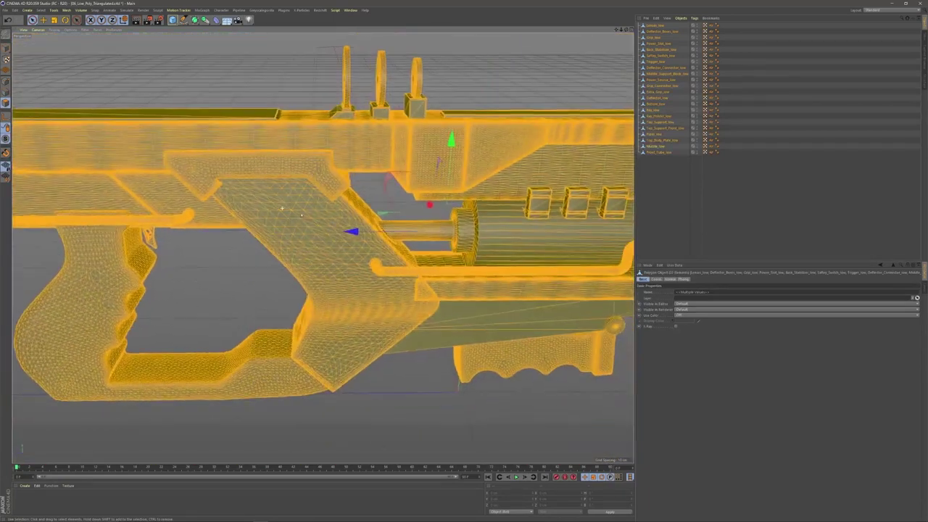
scroll(261, 185, "down", 3)
mouse_move(262, 188)
left_mouse_down("alt")
mouse_move(288, 182)
mouse_move(275, 192)
left_mouse_up("alt")
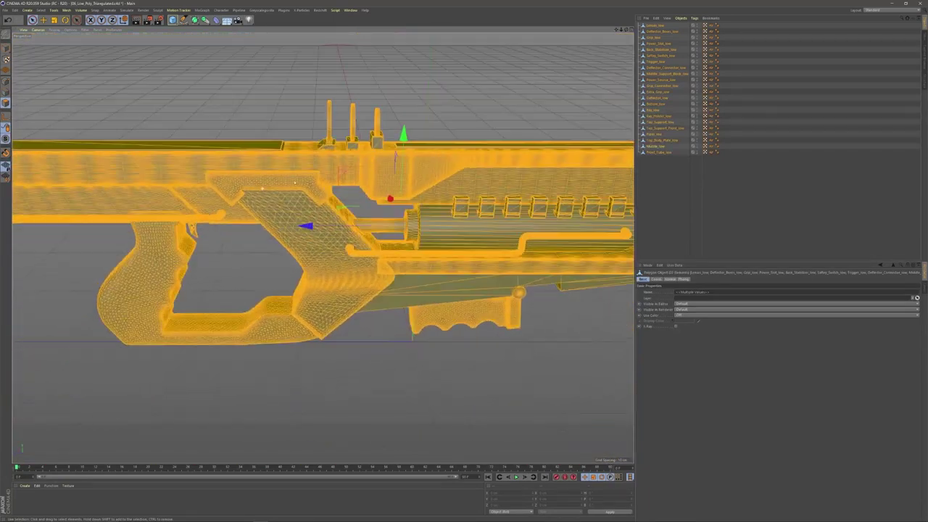
scroll(278, 192, "up", 4)
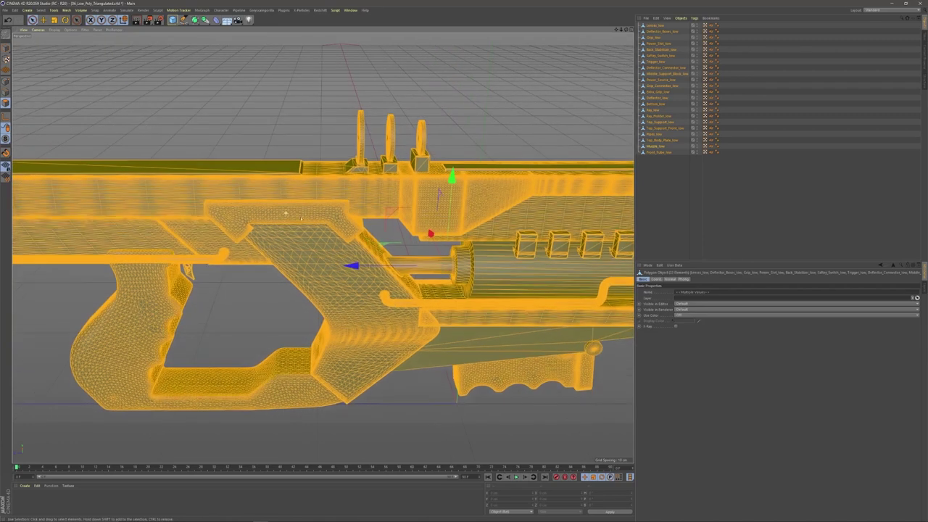
left_click(321, 152)
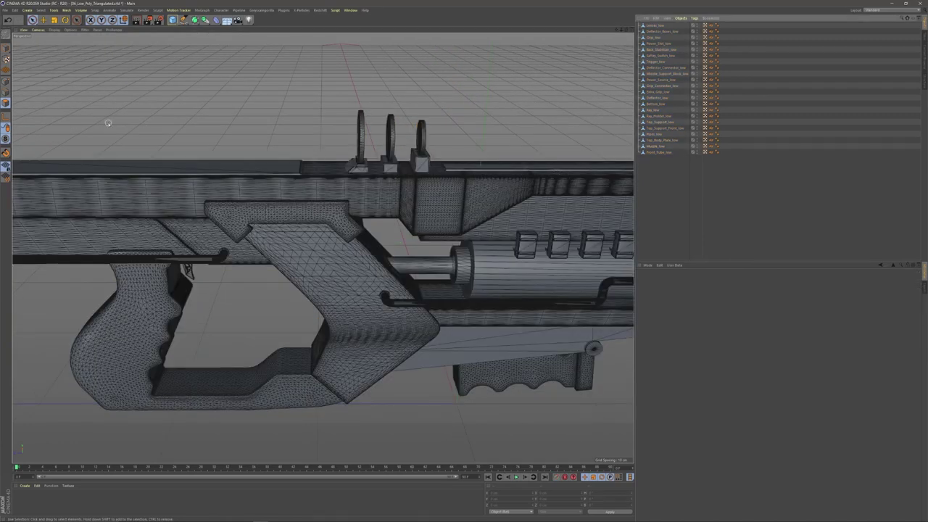
- Export the triangulated low-poly gun to a mesh file and accept the export settings
left_click(5, 10)
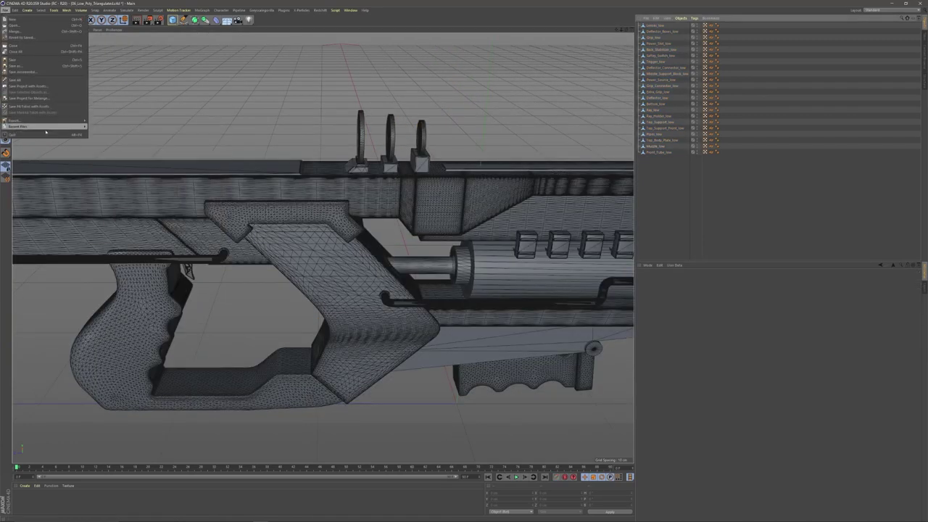
mouse_move(43, 120)
left_click(106, 205)
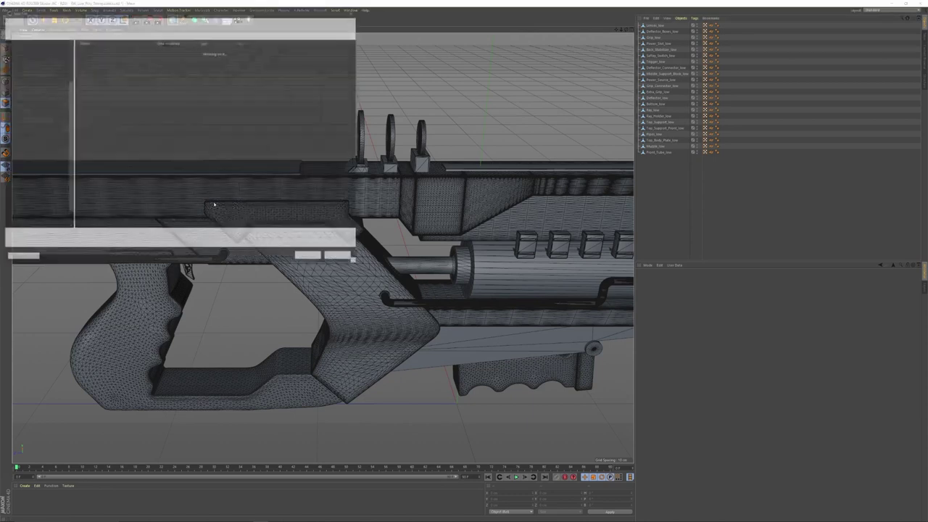
left_click(308, 255)
left_click(461, 338)
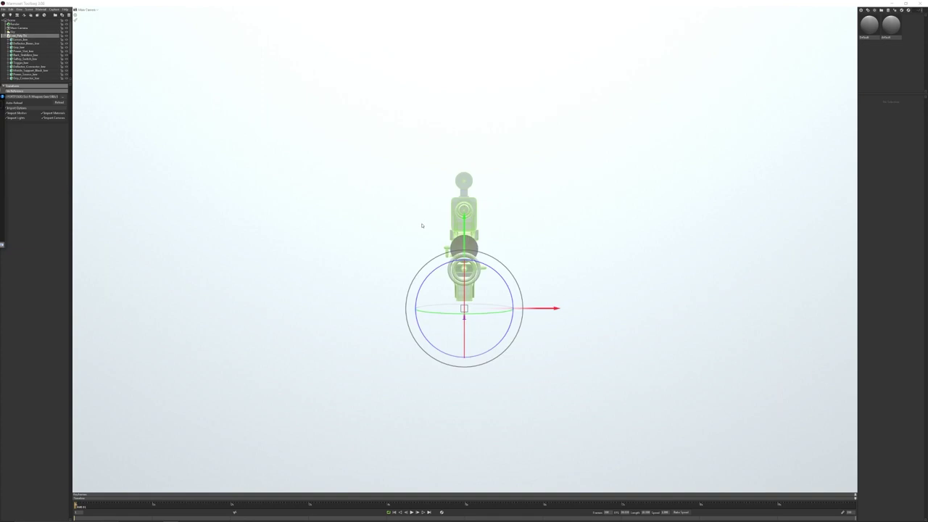
- Collapse the imported low-poly gun's part list in the scene and lower the sky light's brightness
left_click(398, 229)
left_click_drag(398, 229, 496, 243)
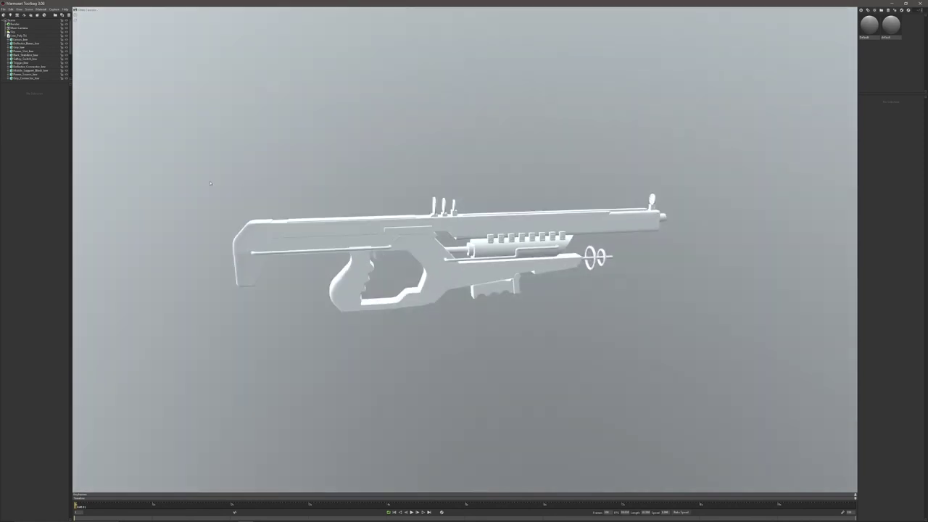
left_click(7, 35)
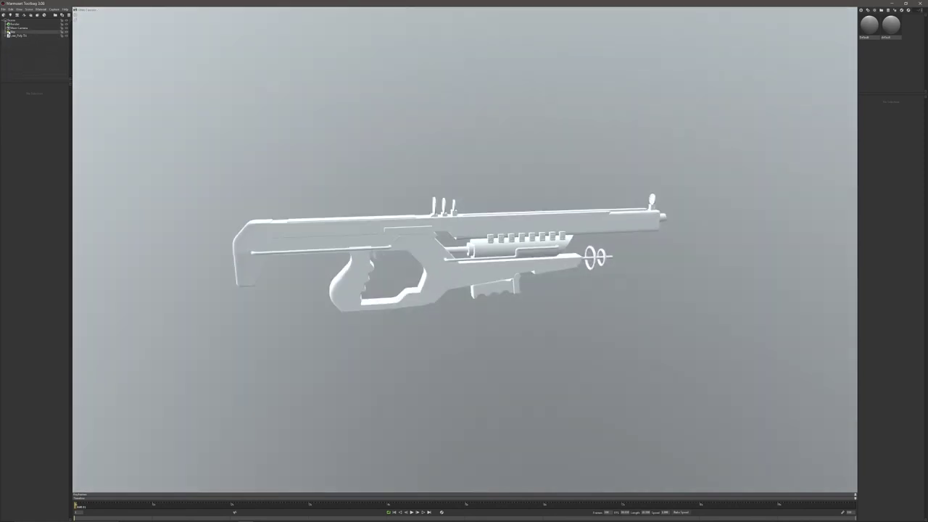
left_click(9, 31)
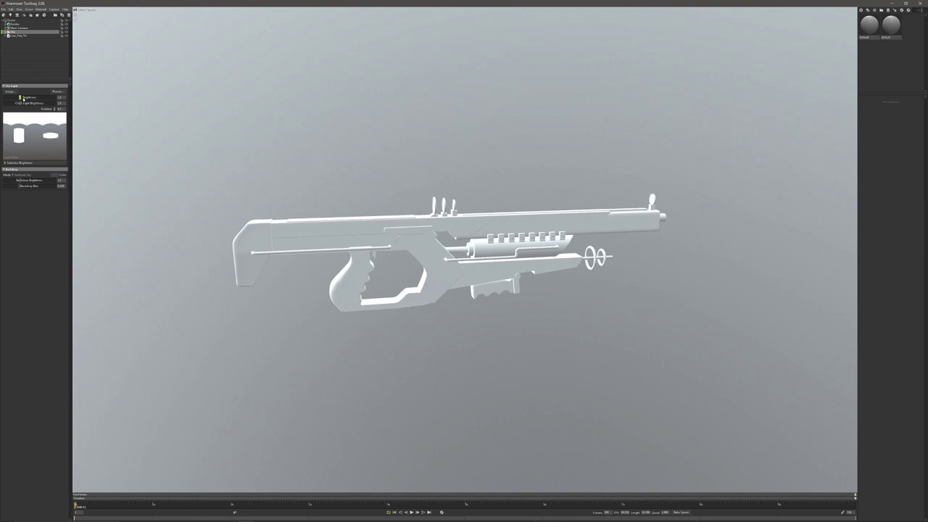
left_click_drag(24, 99, 19, 98)
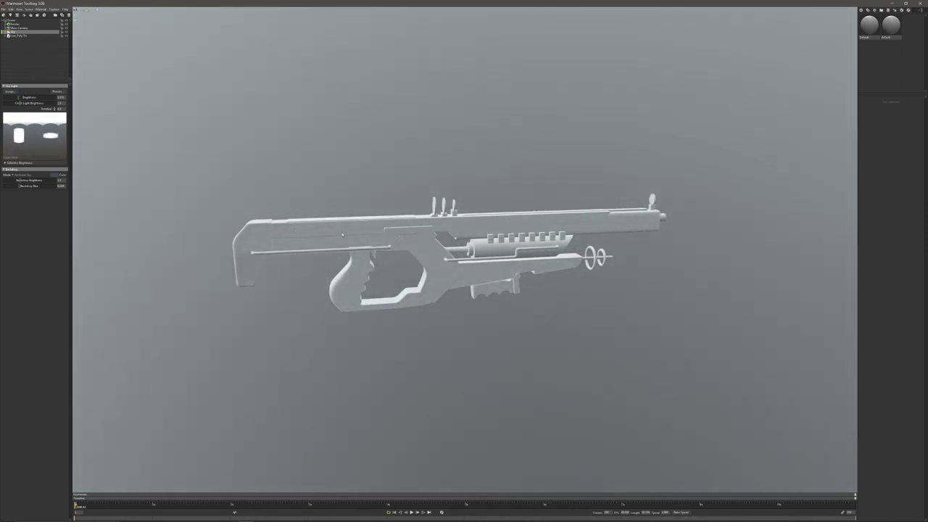
- Examine the shading on the low-poly gun up close, from the front and from the side under rotated lighting
right_click_drag(476, 244, 583, 244, "alt")
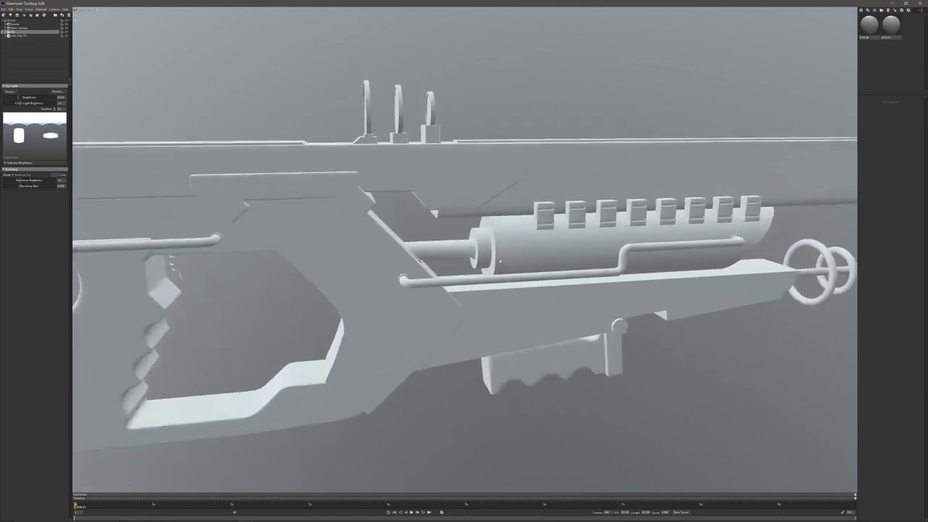
left_click_drag(584, 245, 551, 237, "alt")
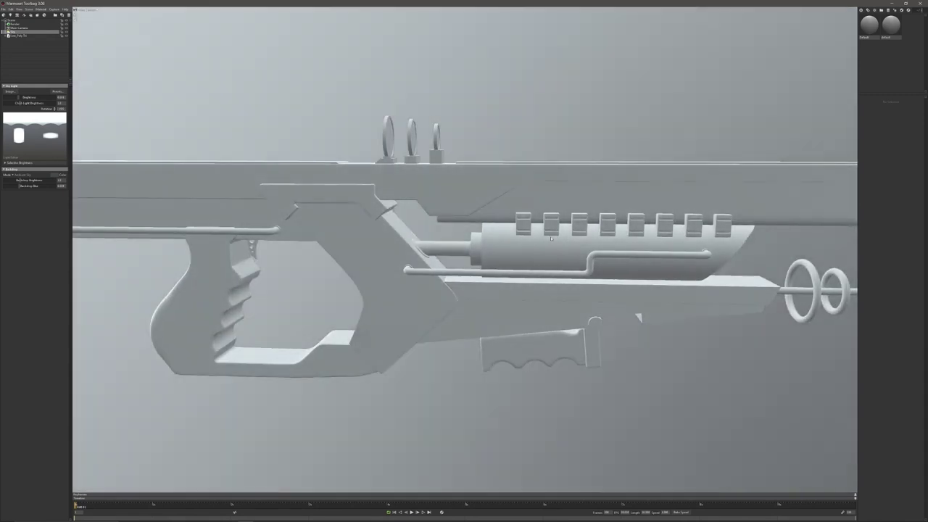
left_click_drag(638, 231, 598, 236, "alt")
right_click_drag(598, 235, 579, 230, "alt")
left_click_drag(580, 230, 533, 232, "alt")
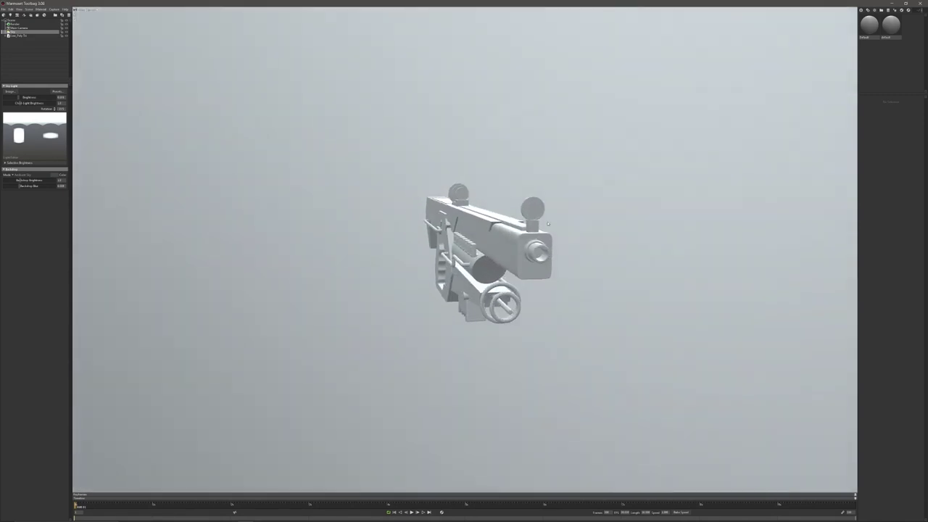
right_click_drag(533, 232, 605, 241, "alt")
left_click_drag(606, 240, 592, 258, "alt")
right_click_drag(592, 258, 534, 254)
left_click_drag(534, 254, 546, 255)
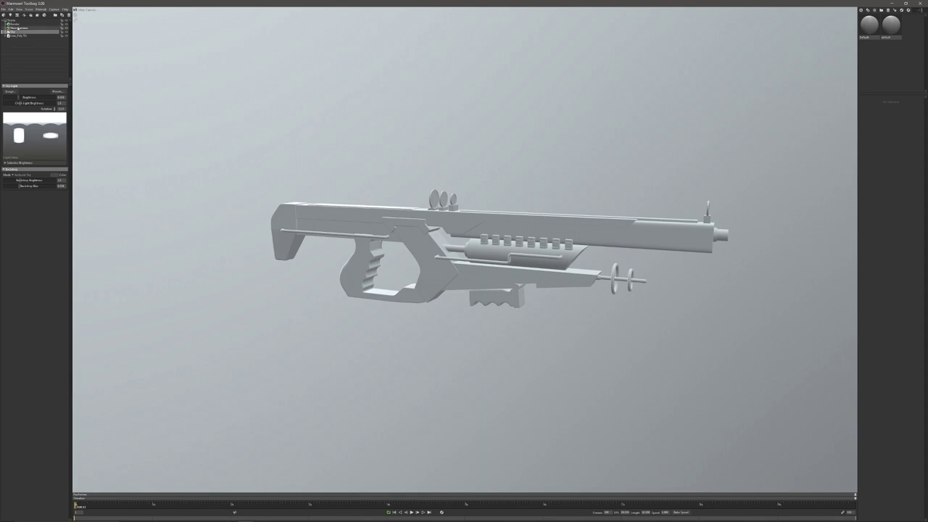
- Delete the imported low-poly gun from the scene and add a baker with a bake group
left_click(16, 35)
key("Delete")
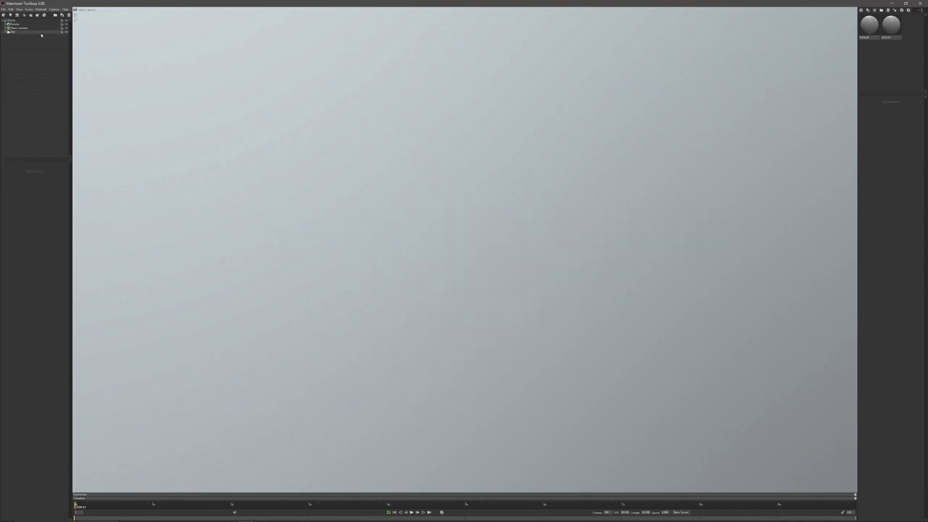
key("super+plus")
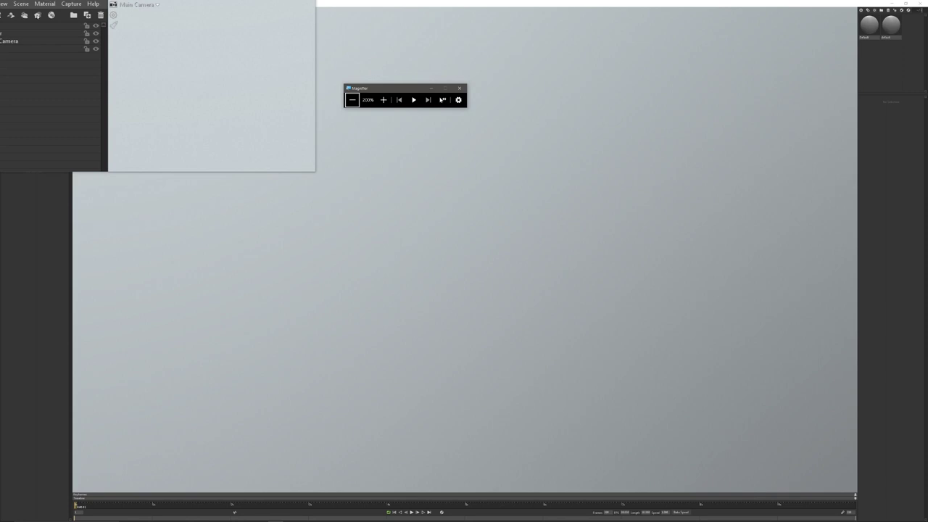
key("super+Escape")
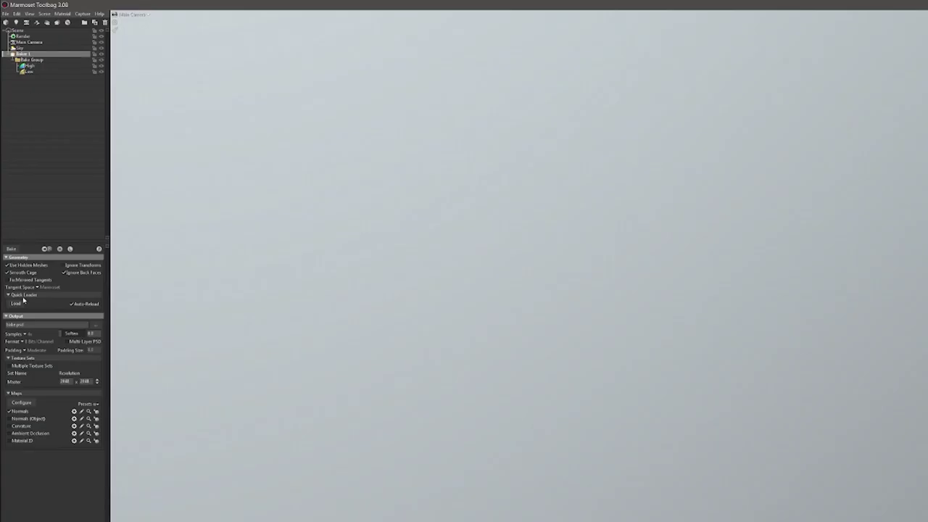
- Load the high-poly and the triangulated low-poly OBJ files into the baker together
left_click(15, 303)
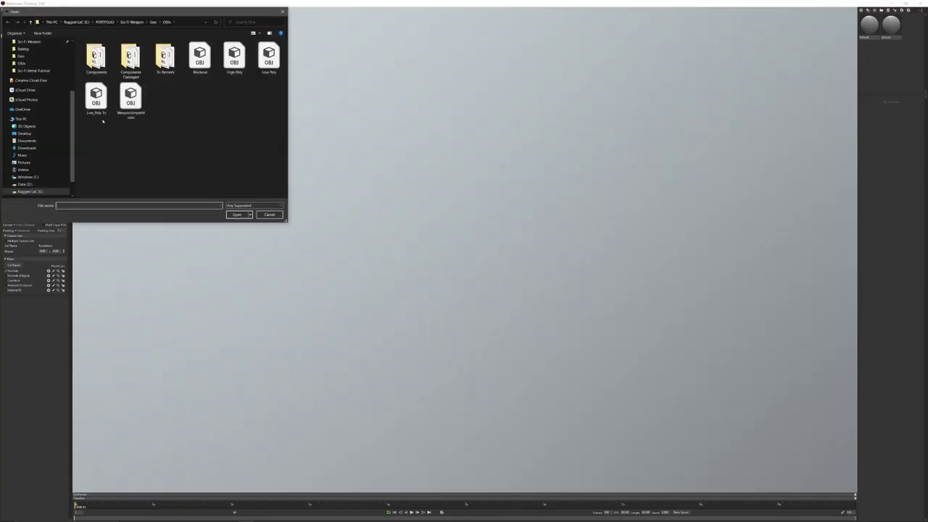
left_click(100, 102)
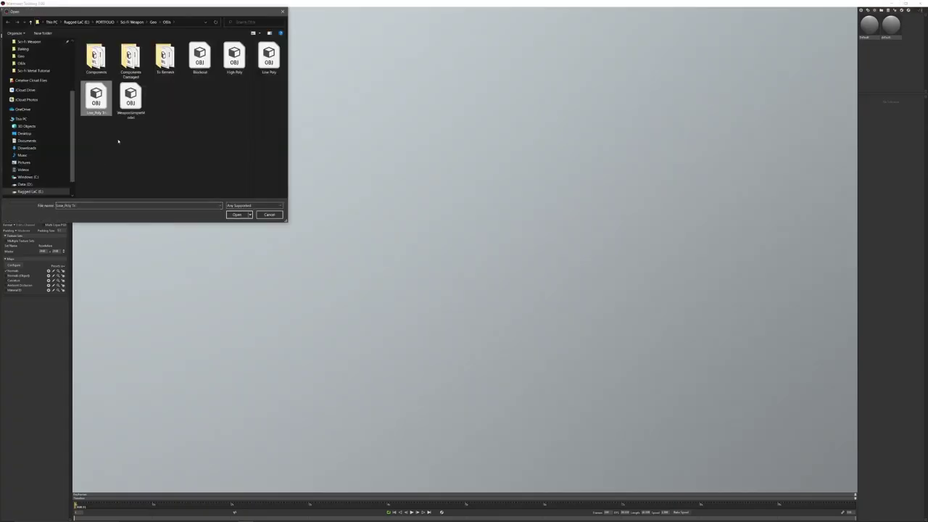
left_click(229, 70, "ctrl")
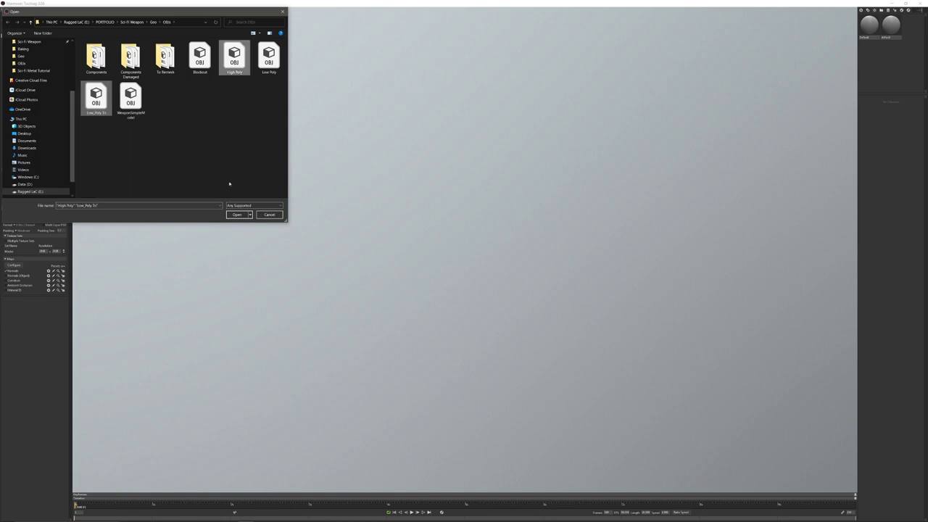
left_click(238, 215)
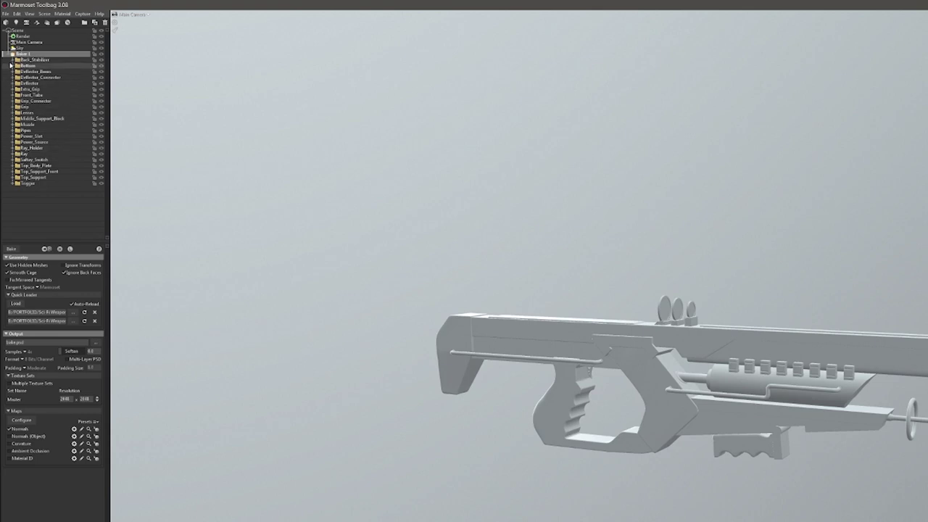
- Check the high and low mesh pairs in the Back_Stabilizer and Bottom bake groups, and view the gun from the muzzle end
left_click(13, 60)
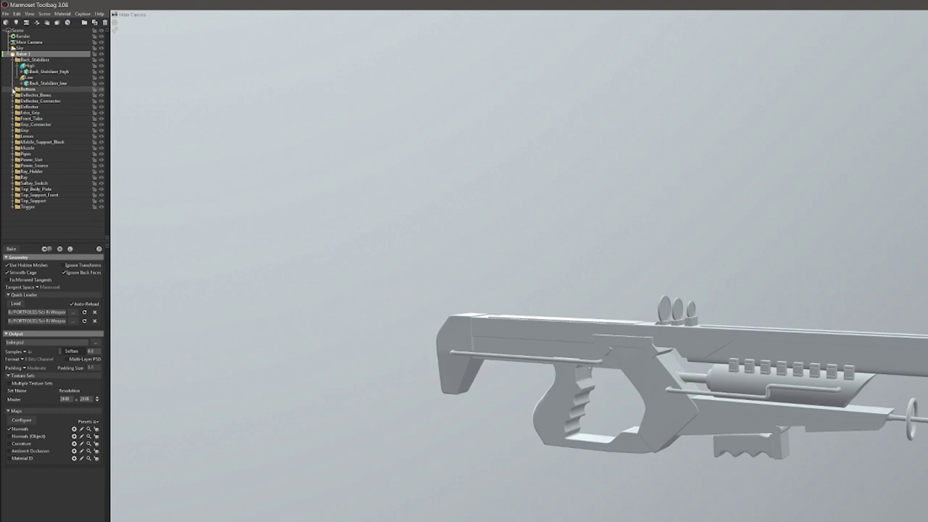
left_click(12, 89)
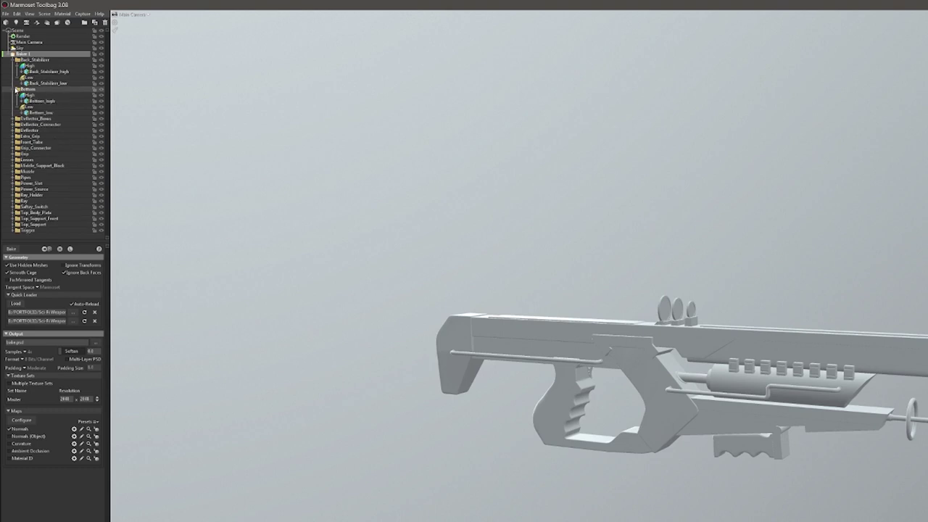
left_click(13, 89)
left_click(12, 60)
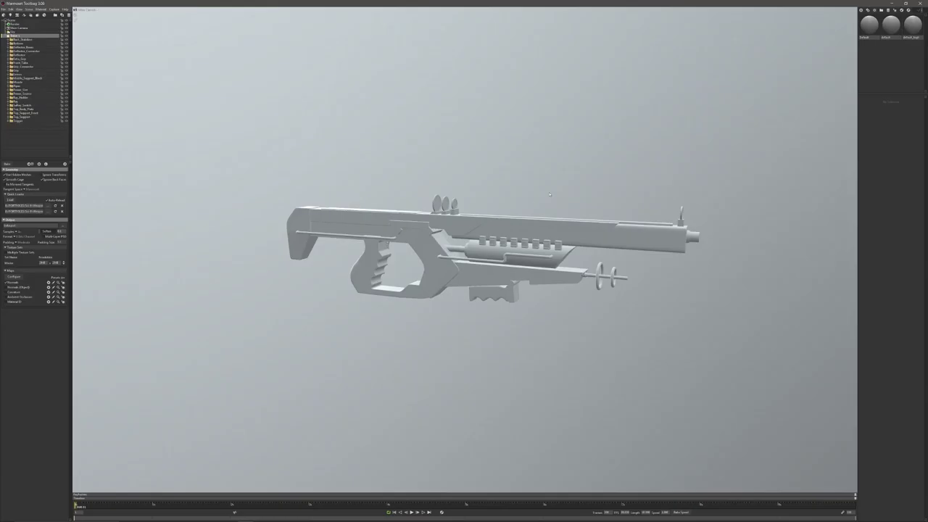
left_click_drag(550, 208, 494, 193)
right_click_drag(511, 194, 532, 206)
left_click_drag(532, 192, 433, 232)
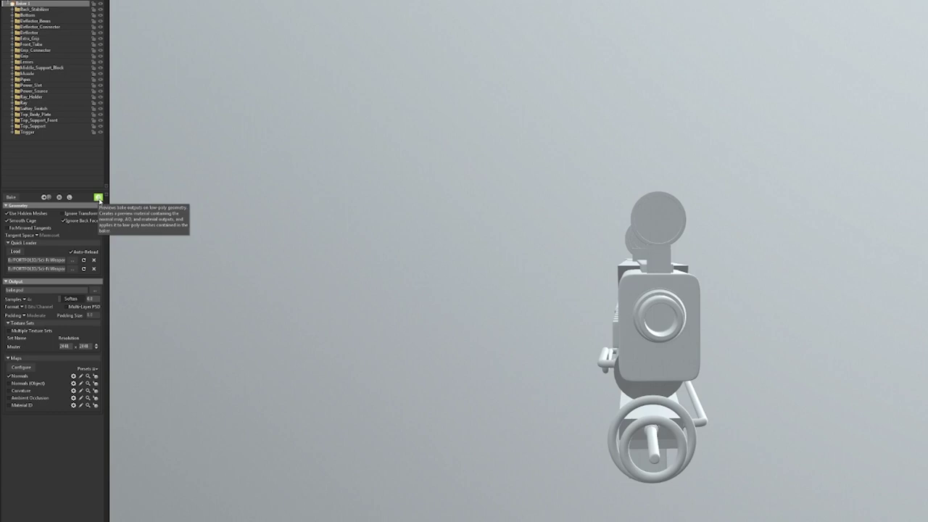
- Preview the bake on the gun using a new output path in the weapon's Baking folder, and set the baker's samples to 16x
left_click(99, 198)
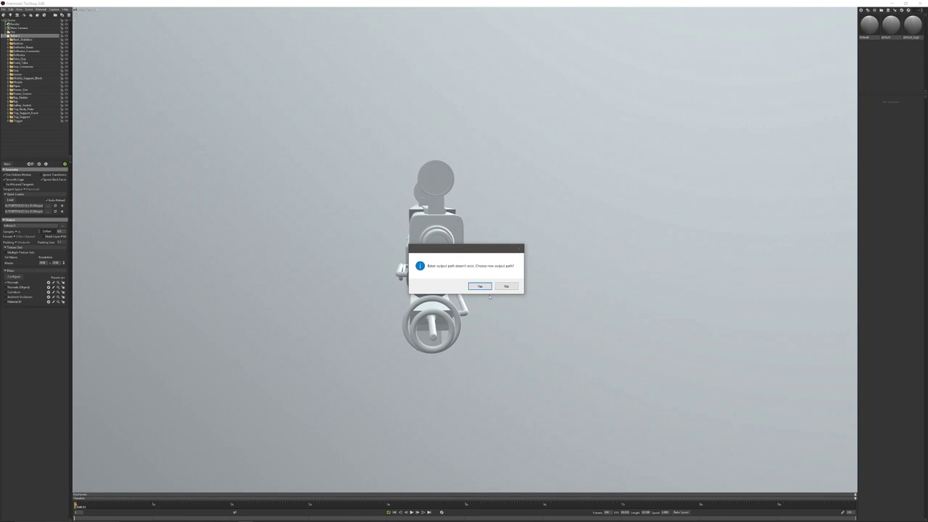
left_click(480, 286)
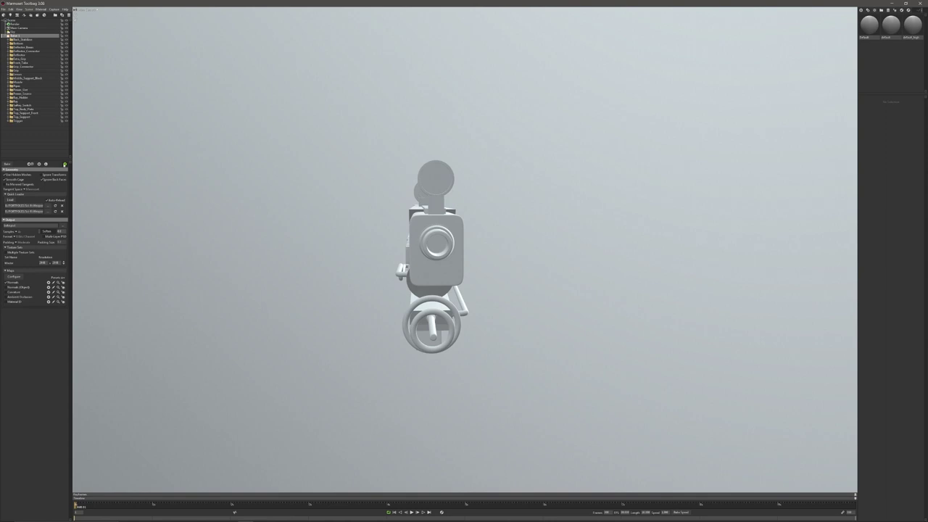
left_click(463, 261)
scroll(464, 250, "up", 4)
left_click_drag(463, 261, 443, 251)
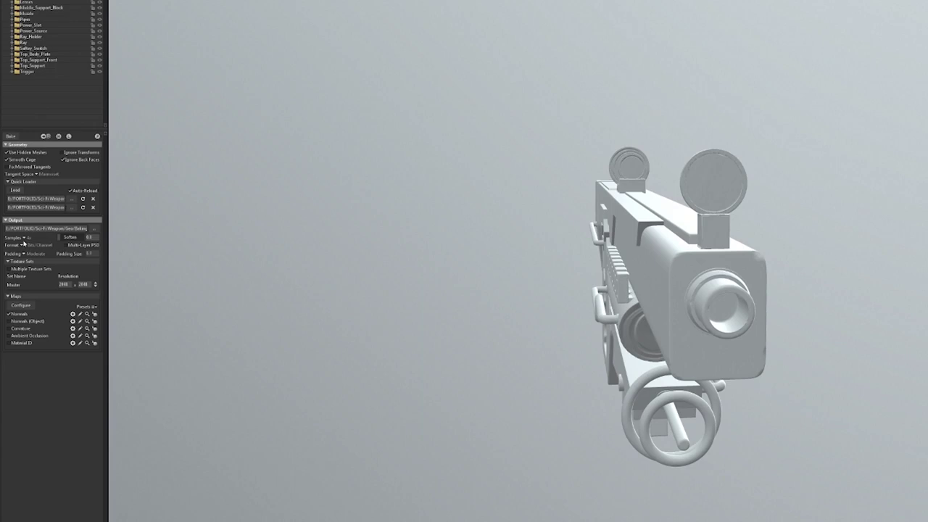
left_click(24, 238)
left_click(36, 251)
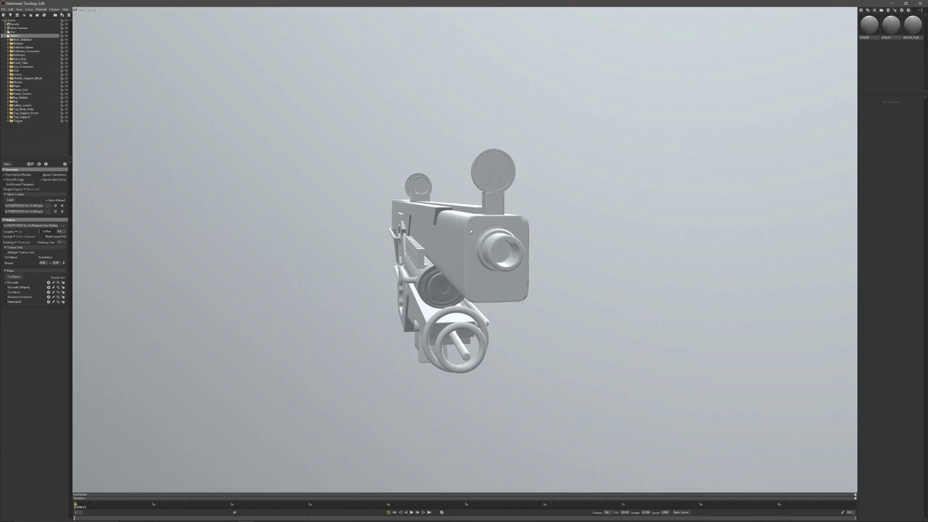
- Reduce the maximum cage offset of the Muzzle group's low-poly mesh and run the bake again
left_click(471, 230)
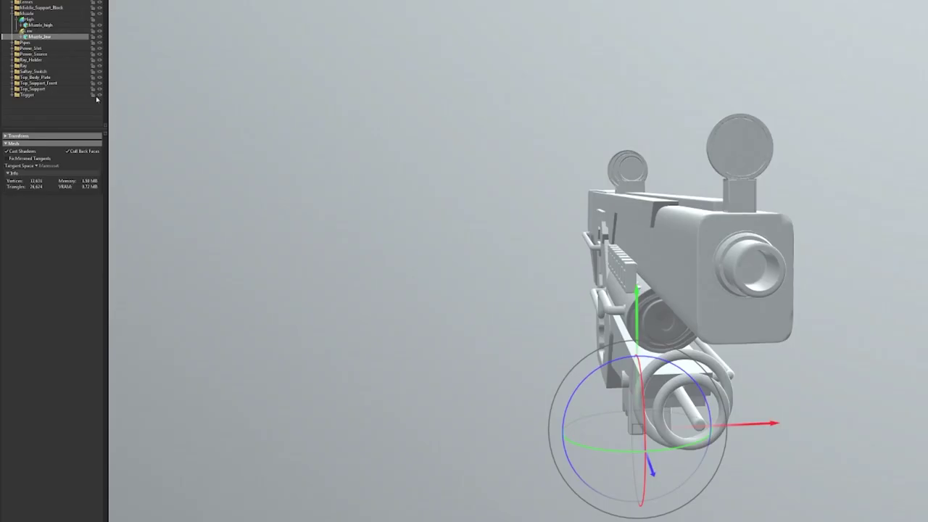
left_click(17, 93)
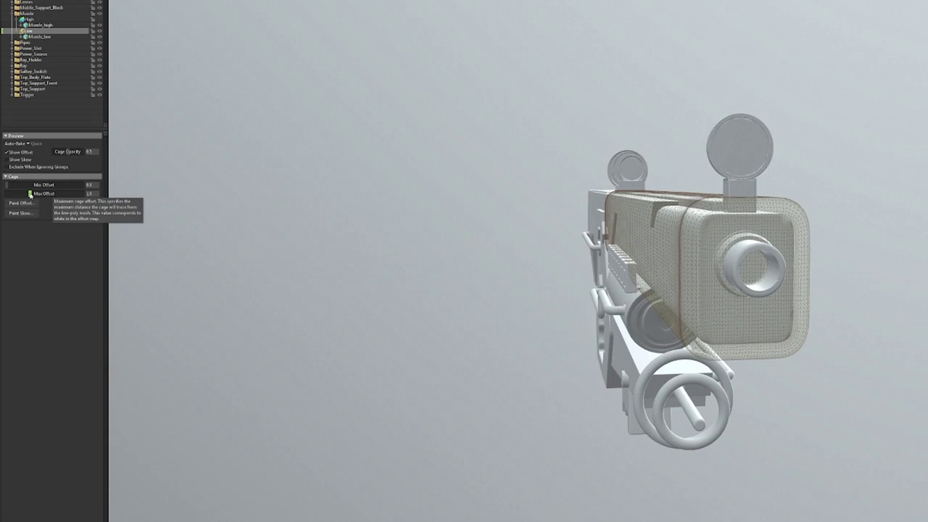
left_click_drag(30, 194, 25, 198)
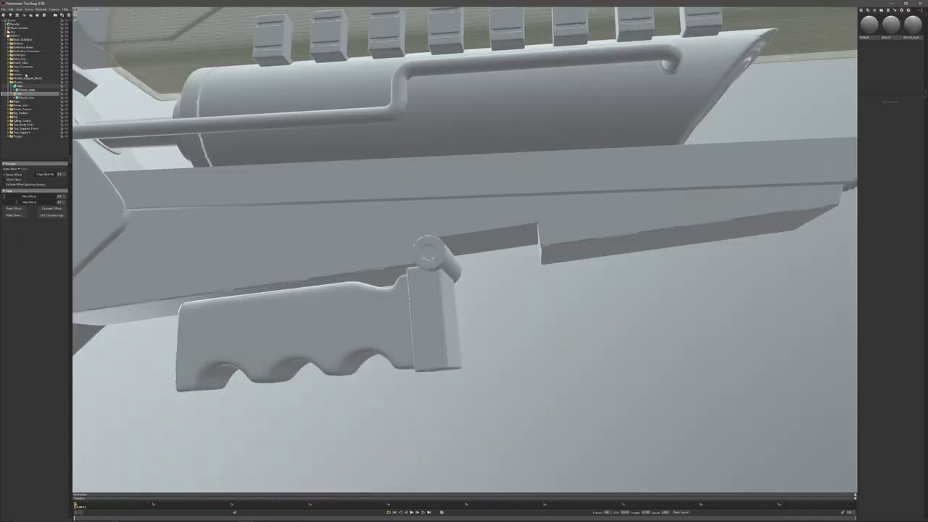
left_click(17, 35)
key("ctrl+b")
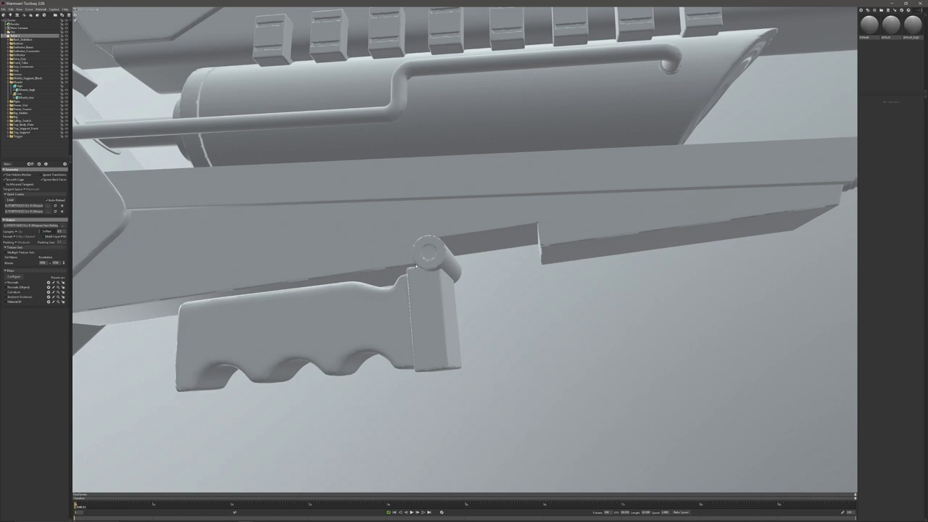
- Paint the bake skew on the round end of the Grip_Connector's low-poly mesh to straighten its baked detail
left_click(429, 266)
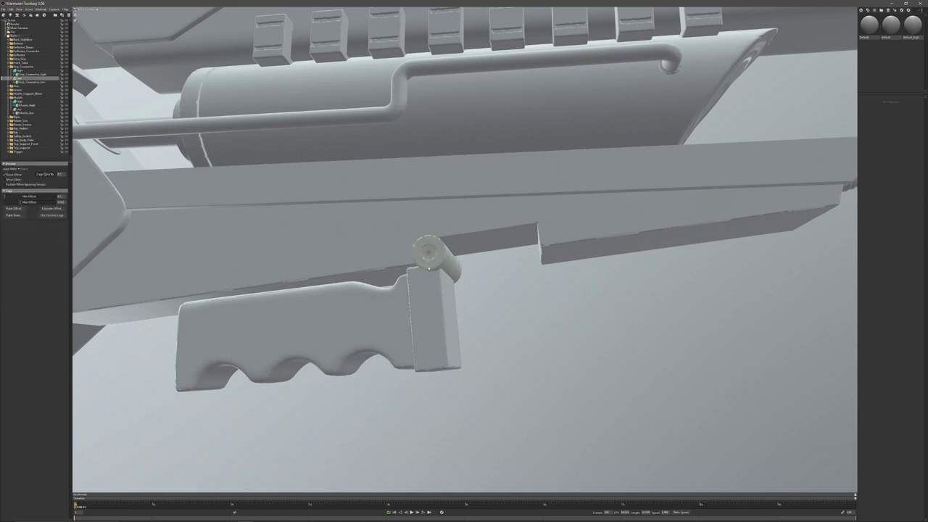
scroll(428, 253, "up", 2)
left_click_drag(428, 252, 468, 273, "alt")
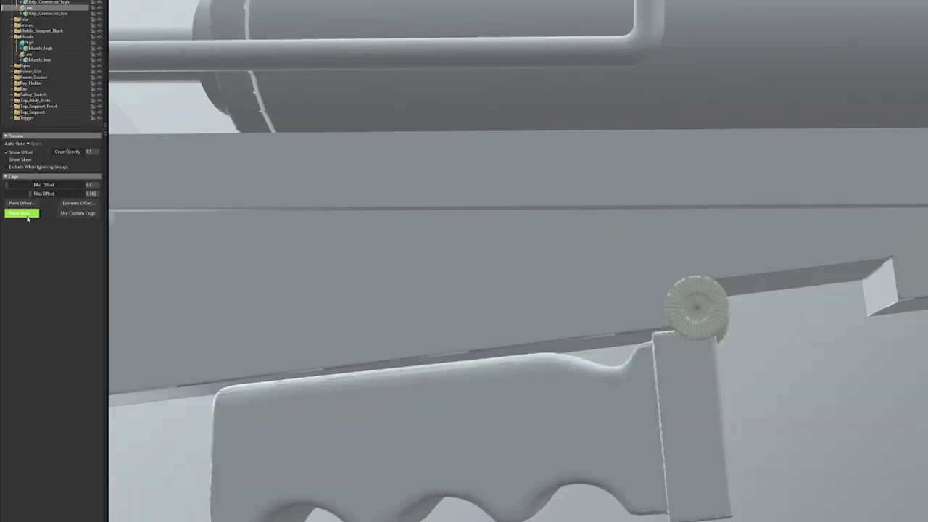
left_click(13, 215)
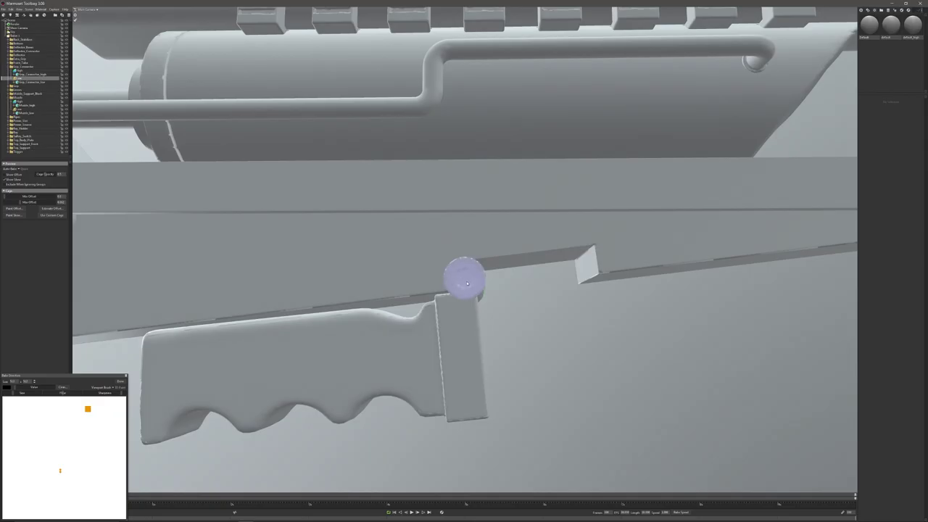
left_click_drag(467, 284, 443, 282, "alt")
mouse_move(372, 283)
right_mouse_down("alt")
mouse_move(379, 305)
mouse_move(375, 298)
right_mouse_up("alt")
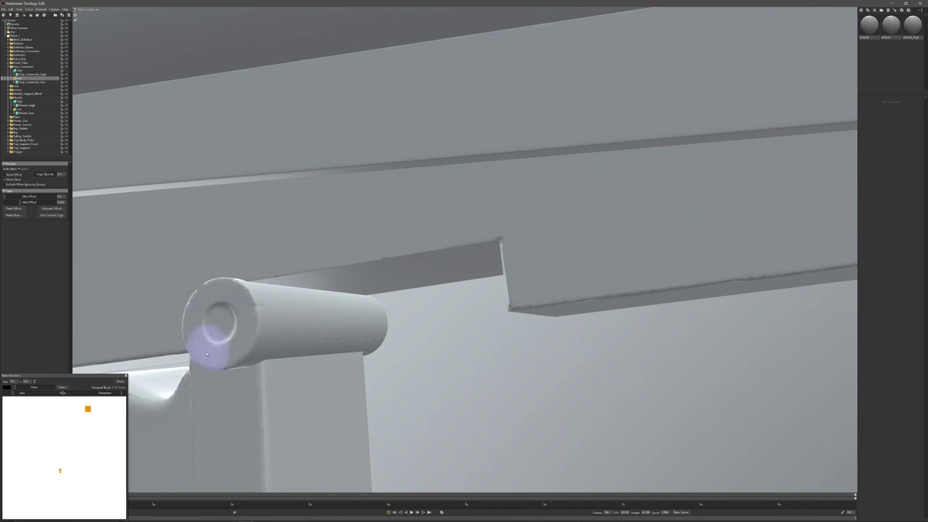
left_click_drag(222, 328, 279, 341, "alt")
scroll(216, 323, "down", 4)
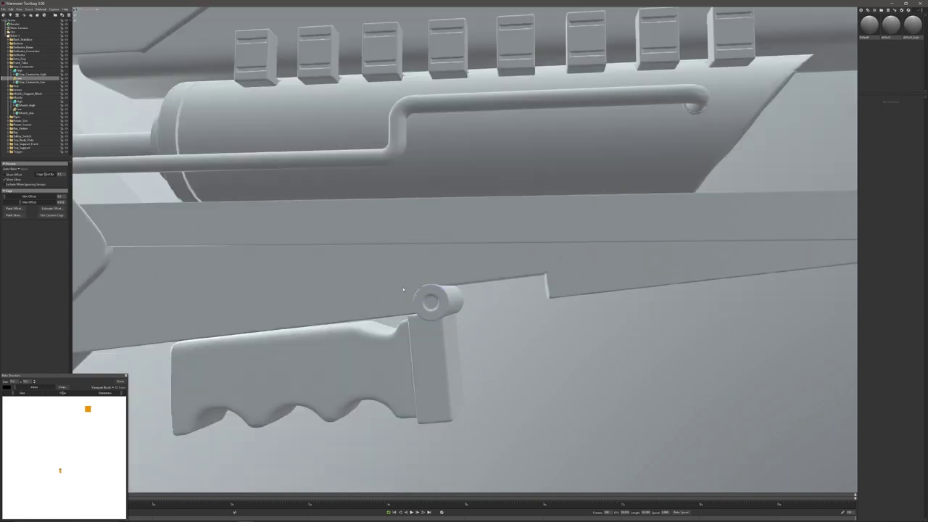
- Swap the plain default material and the baked normal-map material on the thin side pipe to compare the shading
scroll(435, 290, "down", 5)
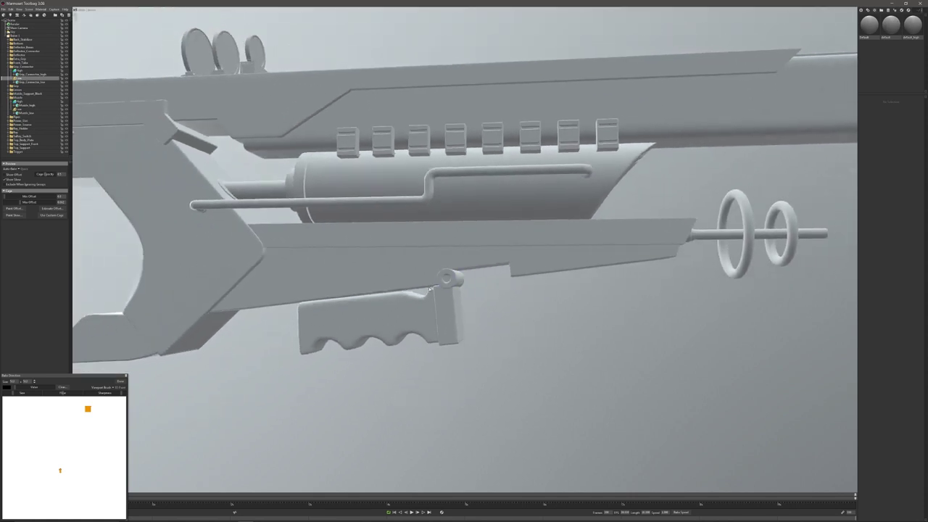
left_click_drag(440, 282, 318, 312)
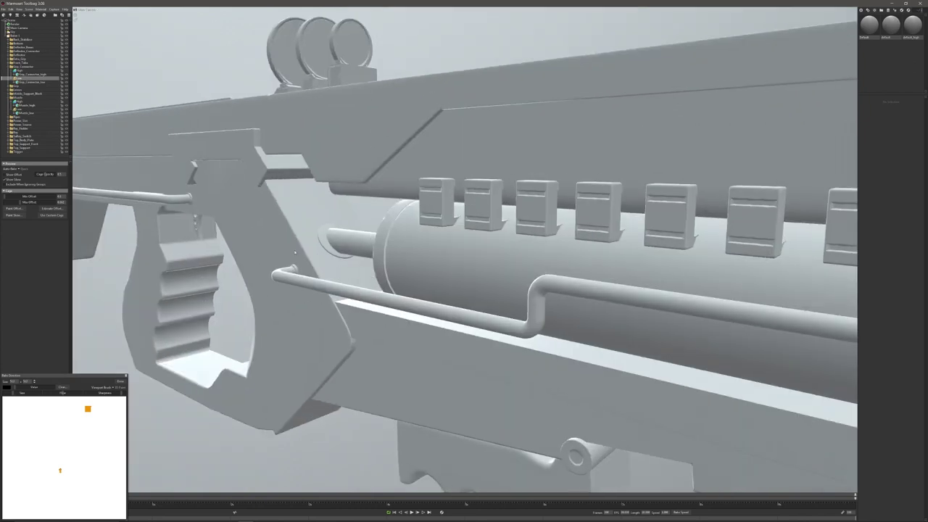
middle_click_drag(156, 247, 332, 252, "alt")
scroll(425, 261, "up", 5)
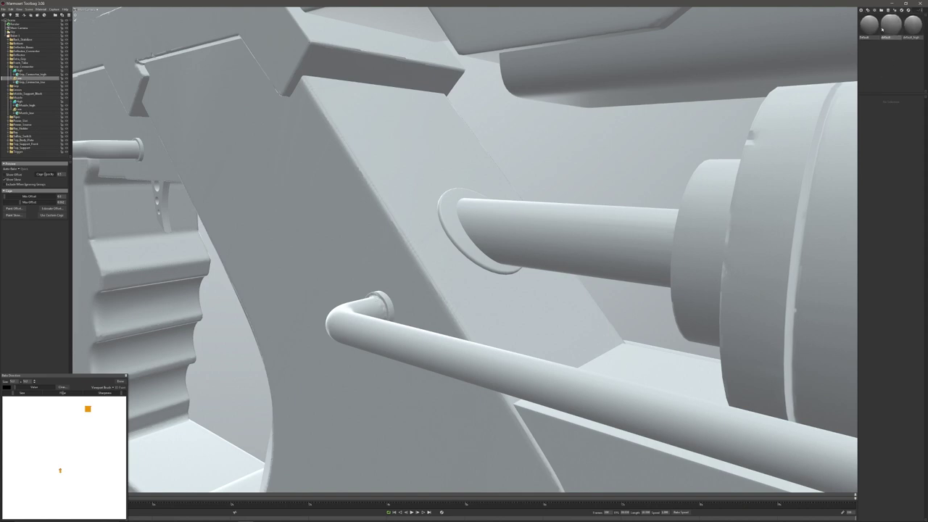
left_click_drag(869, 24, 361, 320)
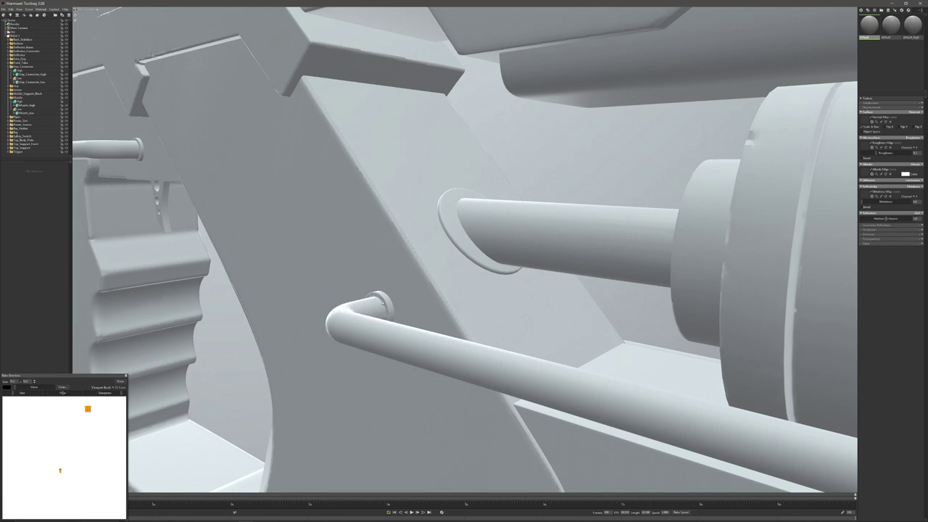
left_click_drag(891, 24, 377, 301)
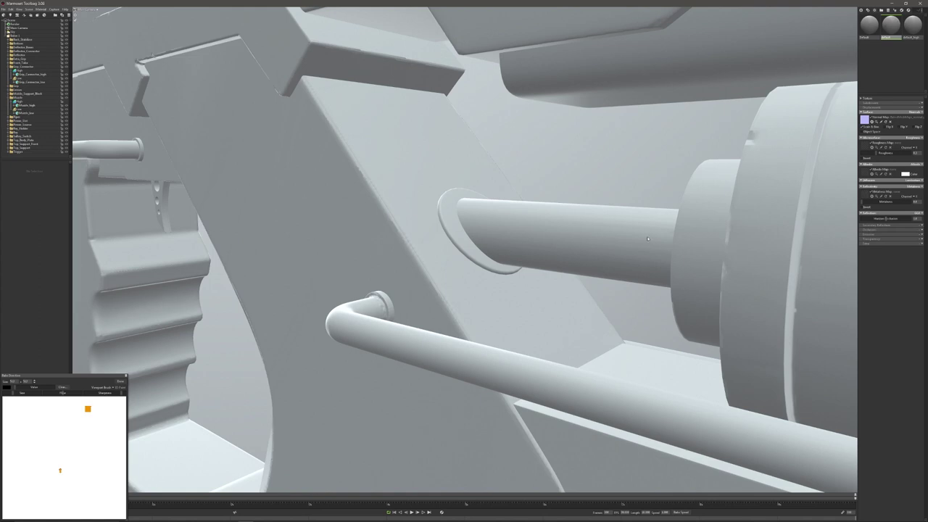
mouse_move(647, 238)
left_mouse_down("alt")
mouse_move(679, 242)
mouse_move(647, 245)
left_mouse_up("alt")
scroll(668, 246, "down", 5)
mouse_move(867, 28)
left_mouse_down()
mouse_move(605, 212)
mouse_move(825, 66)
mouse_move(608, 248)
left_mouse_up()
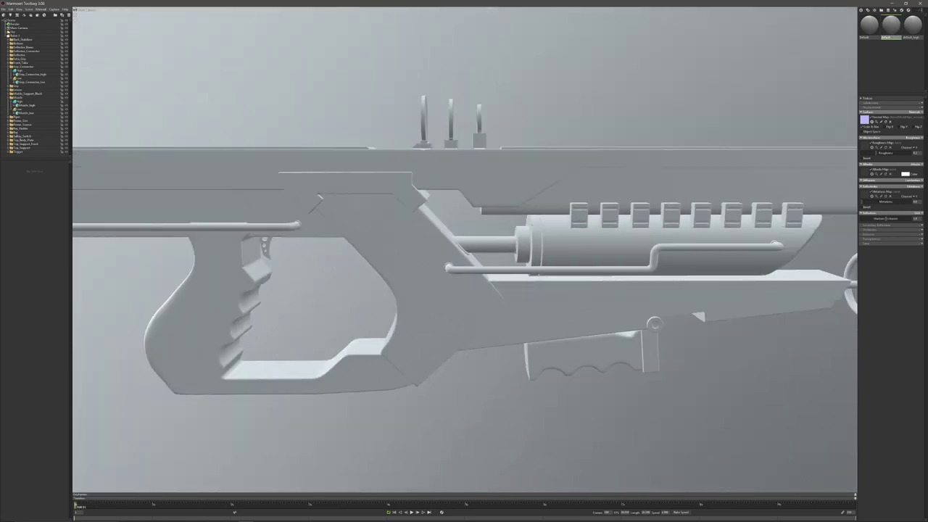
- Collapse the Muzzle and Grip_Connector bake groups and enable the Curvature and Ambient Occlusion maps for the baker
left_click(8, 98)
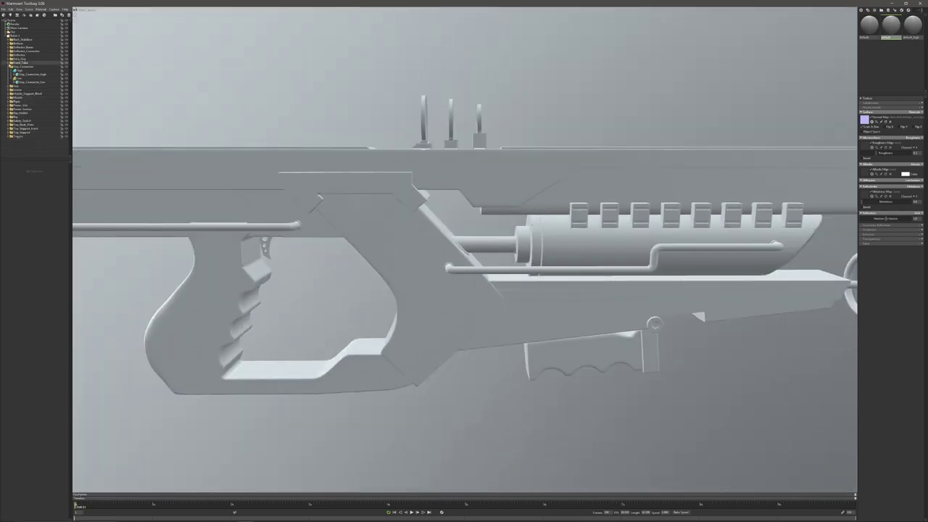
left_click(9, 66)
left_click(16, 35)
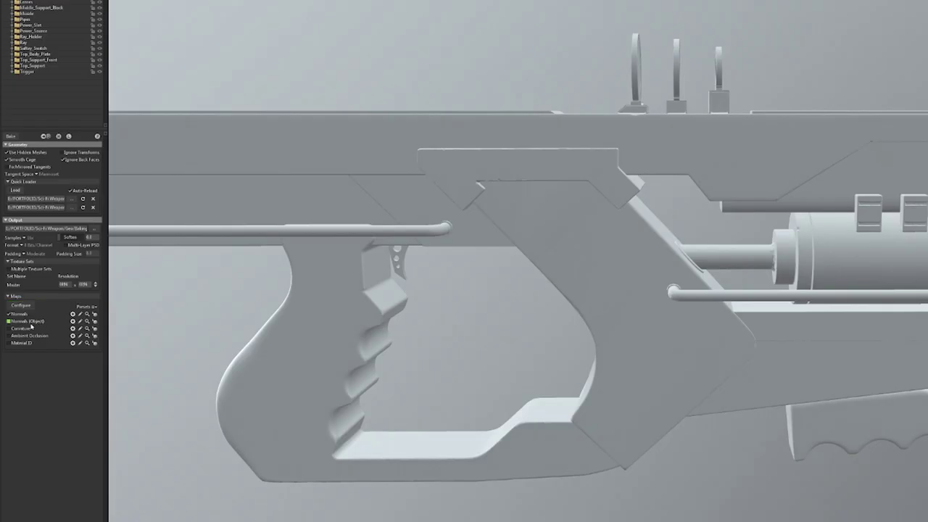
left_click(9, 328)
left_click(8, 343)
left_click(9, 335)
- Add the Object ID and Group ID maps to the baker's output maps
left_click(26, 307)
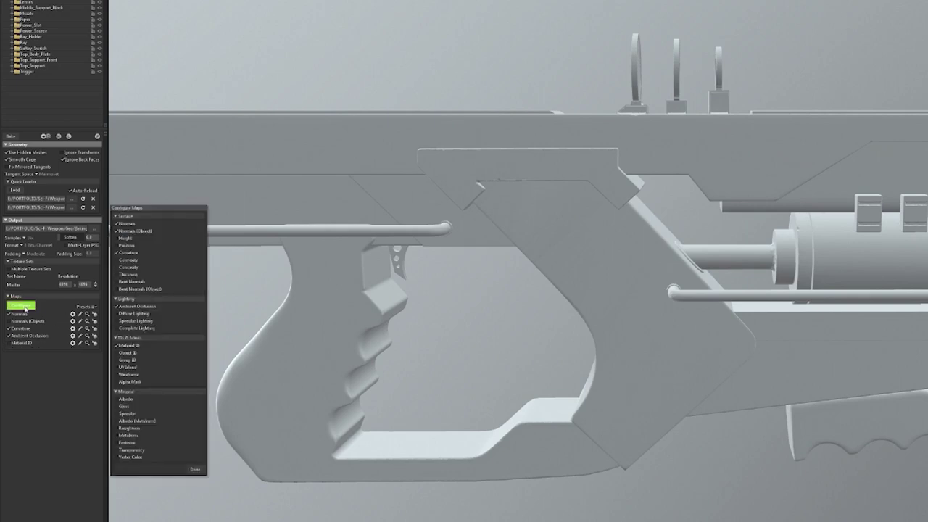
left_click(116, 352)
left_click(117, 360)
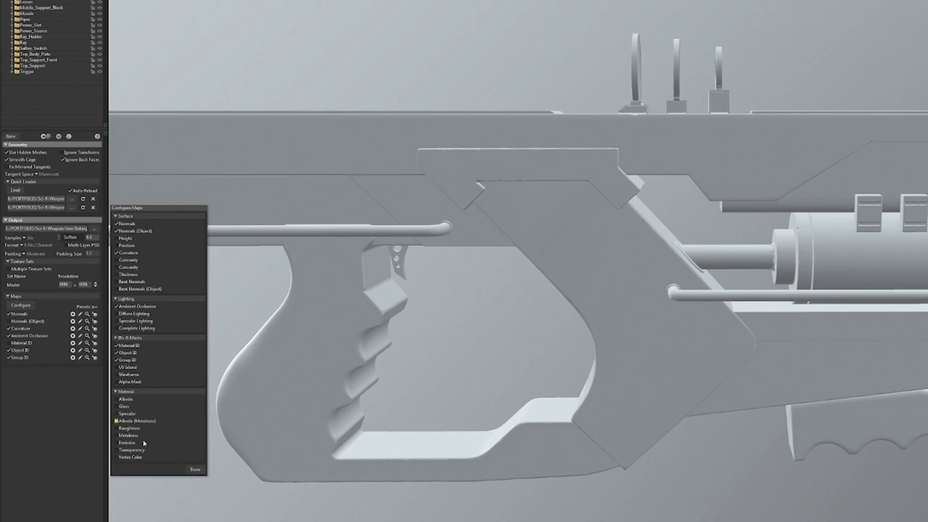
left_click(196, 470)
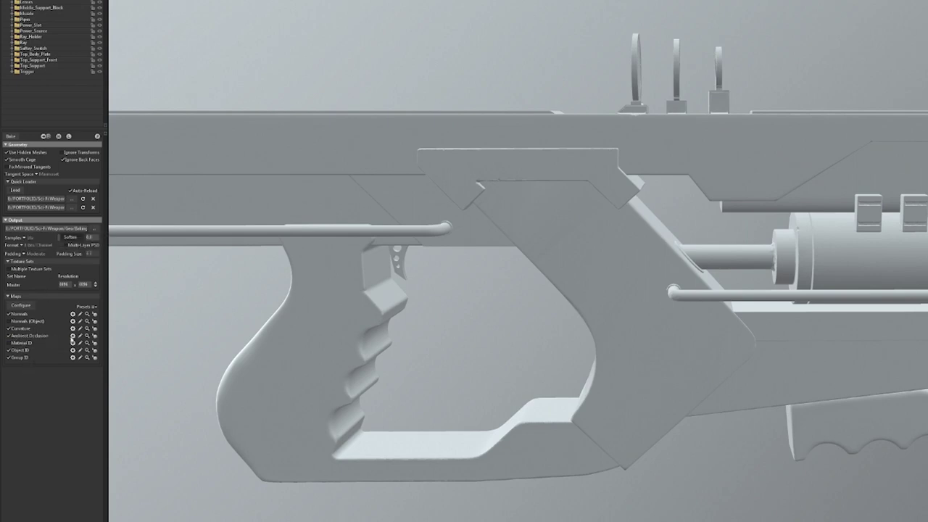
- Set the ambient occlusion map's ray count to 512 and turn on Add Cavity
left_click(72, 336)
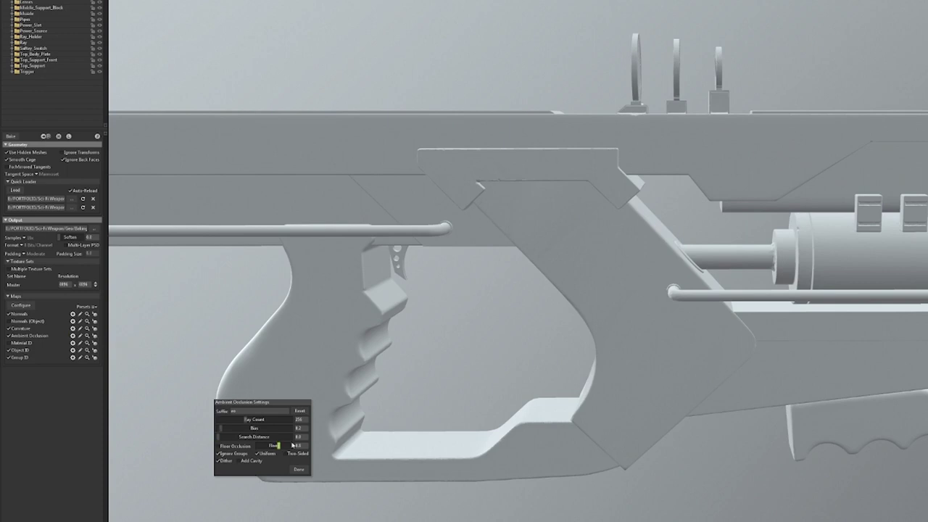
left_click(298, 419)
type("512")
left_click(240, 461)
left_click(298, 470)
- Preview the baked output maps on the low-poly gun
left_click(29, 169)
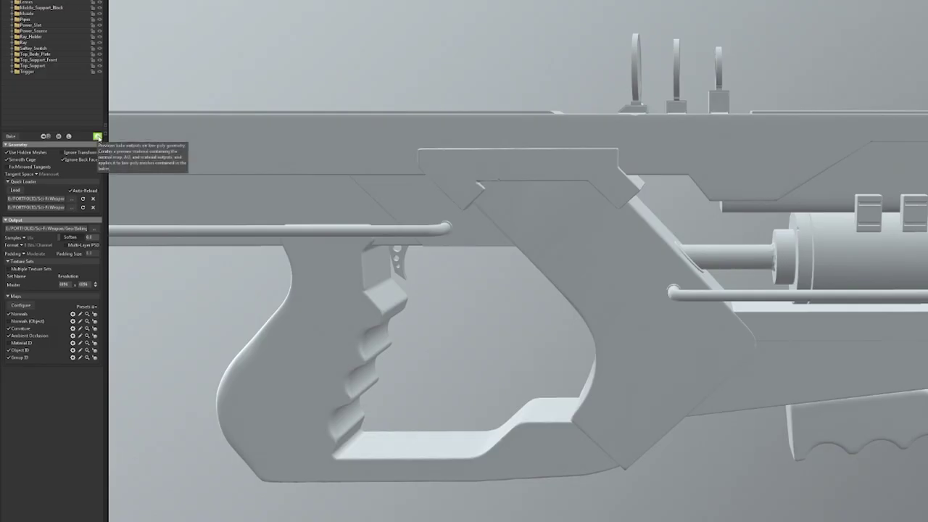
left_click(98, 137)
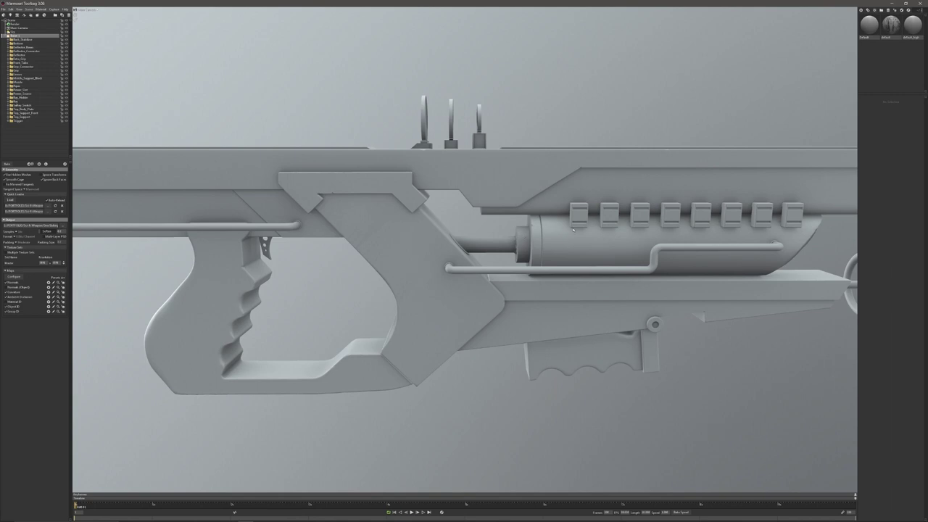
- Inspect the baked preview on both sides of the gun, including the lower grip, its hinge and the barrel
scroll(585, 245, "down", 4)
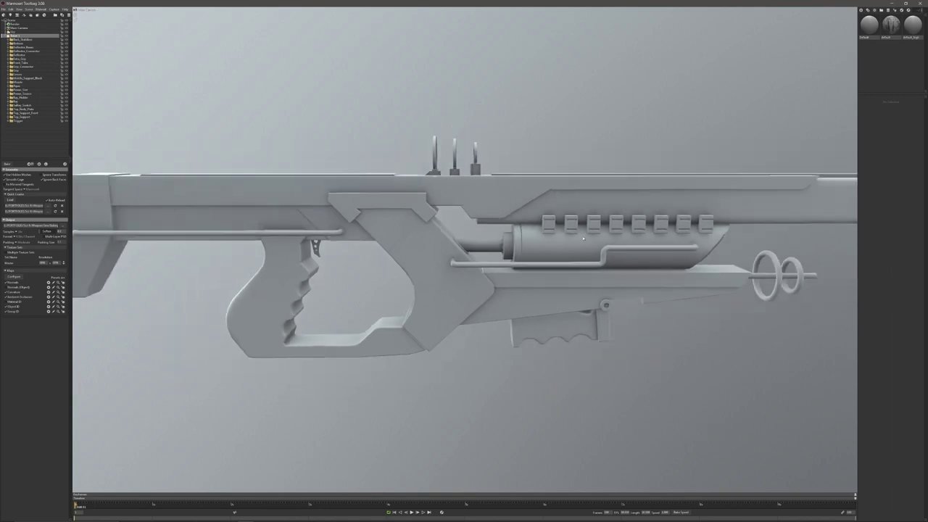
left_click_drag(585, 245, 630, 255, "alt")
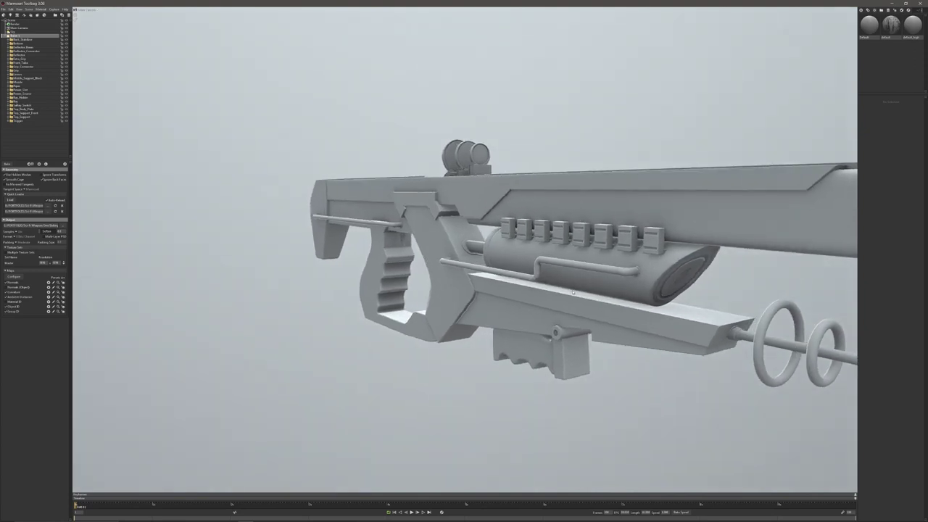
left_click_drag(572, 292, 528, 217)
scroll(634, 243, "up", 1)
scroll(529, 217, "up", 4)
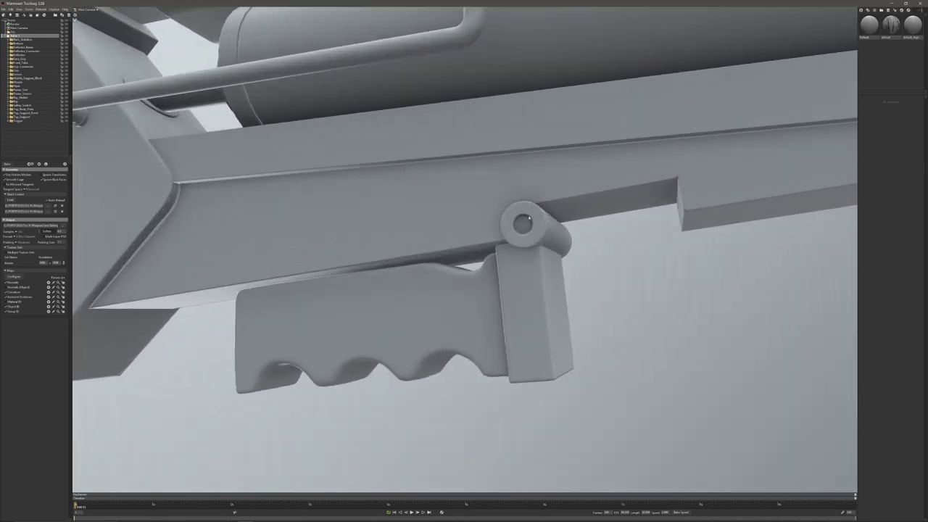
scroll(527, 217, "down", 5)
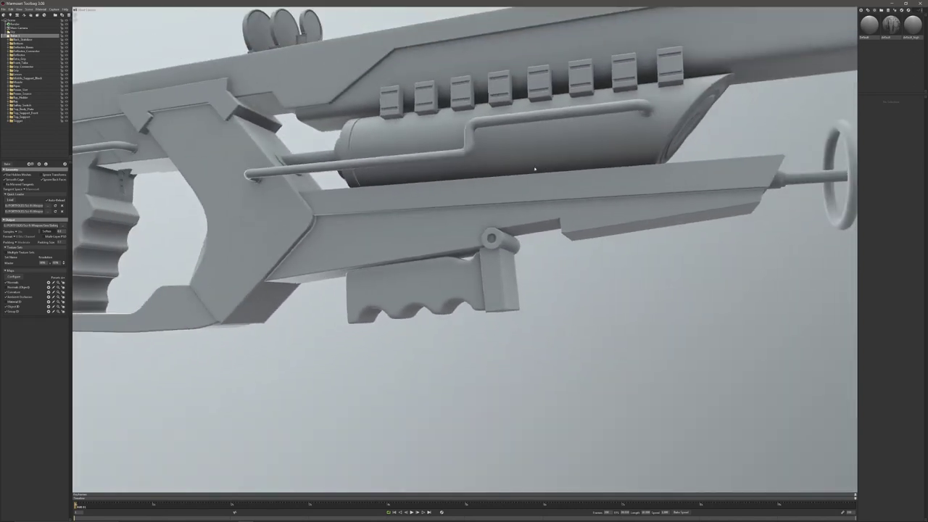
scroll(538, 160, "down", 1)
scroll(538, 157, "down", 5)
left_click_drag(539, 157, 453, 220)
scroll(454, 189, "up", 3)
scroll(454, 189, "up", 1)
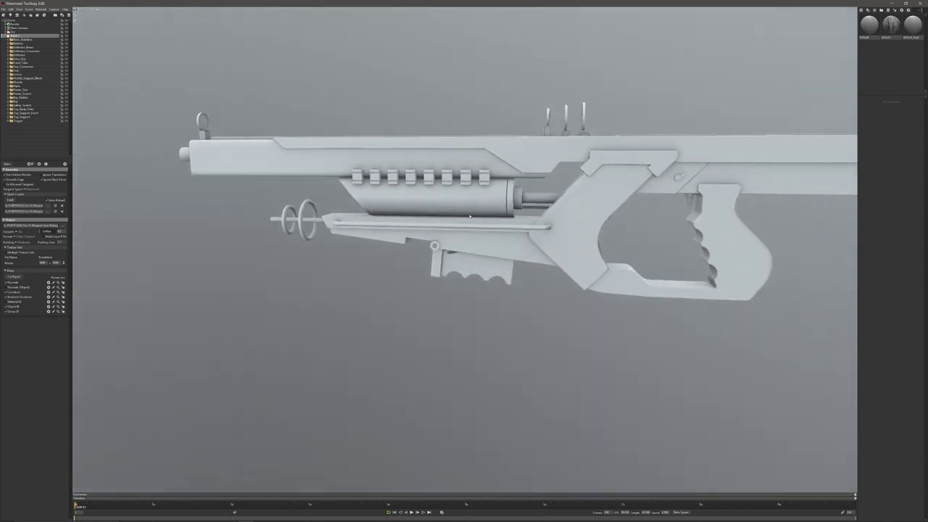
middle_click_drag(453, 221, 406, 236)
left_click_drag(405, 237, 519, 231)
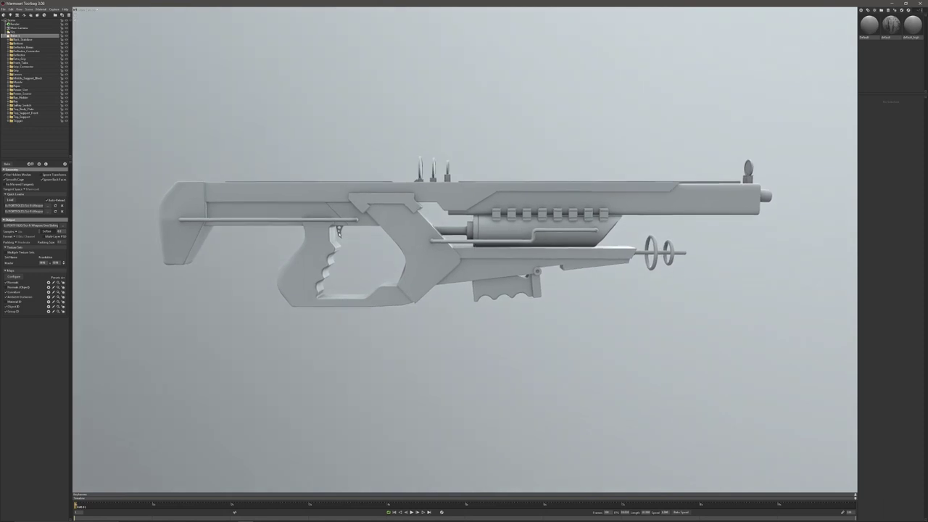
left_click_drag(327, 229, 337, 208)
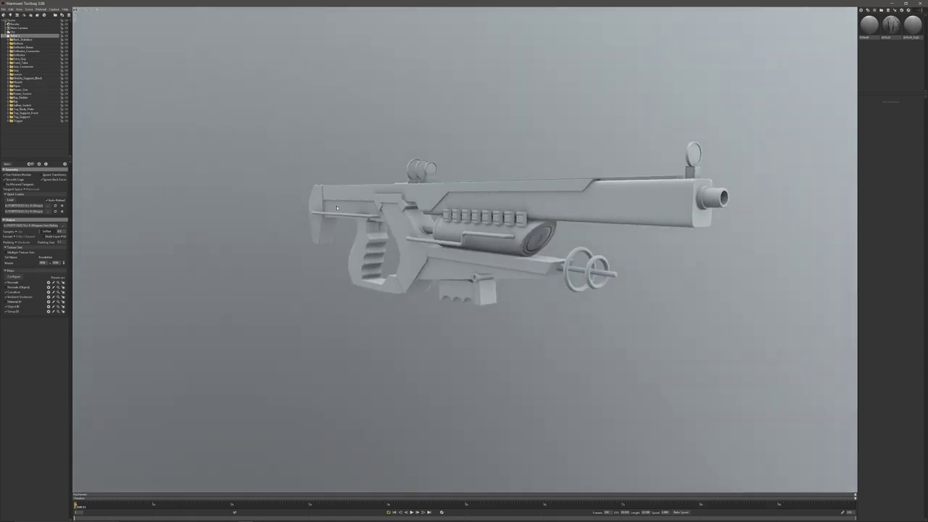
- Show the wireframe through the render settings to examine the mesh around the gun's lower body and foregrip
left_click(11, 24)
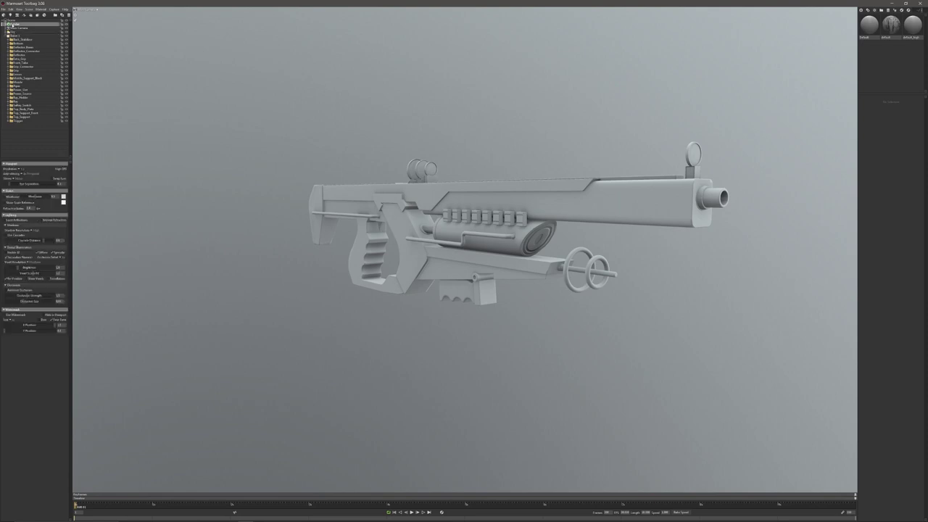
left_click(5, 196)
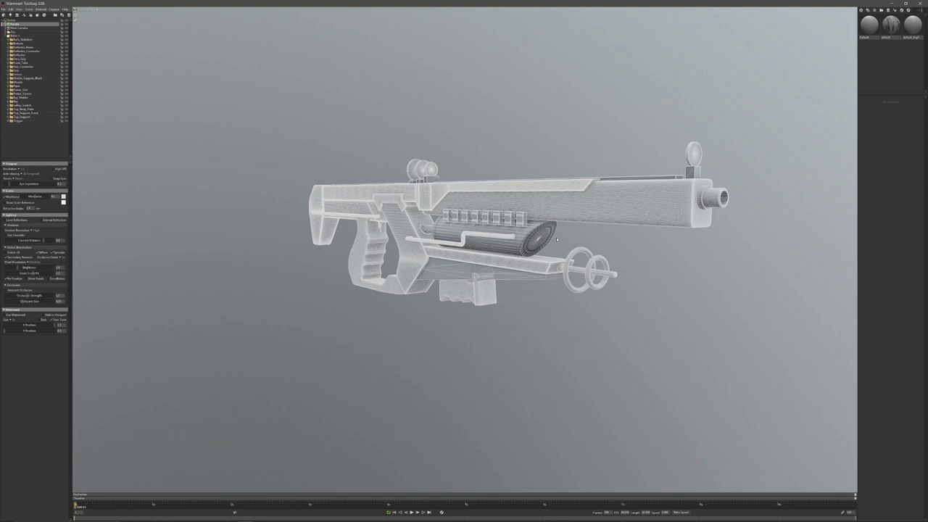
left_click_drag(538, 252, 590, 208)
scroll(544, 241, "up", 5)
scroll(590, 207, "up", 3)
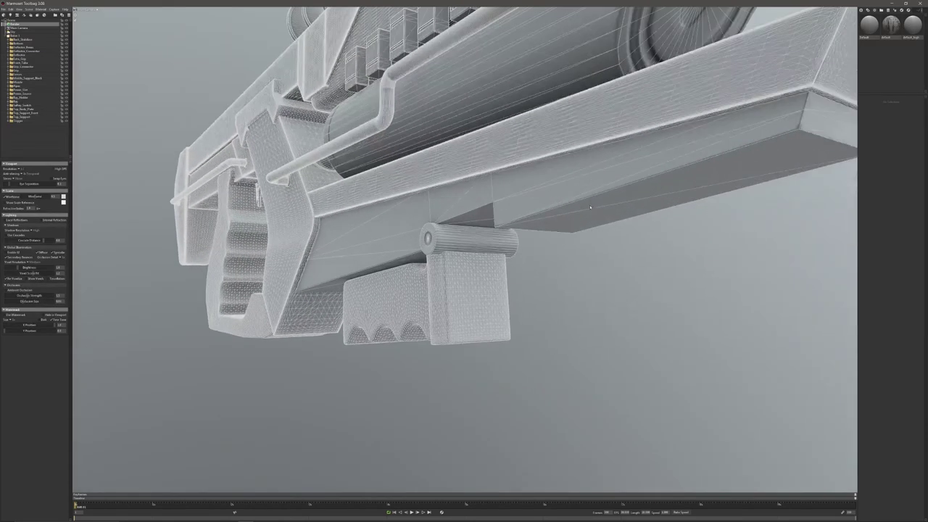
left_click_drag(534, 171, 554, 182, "alt")
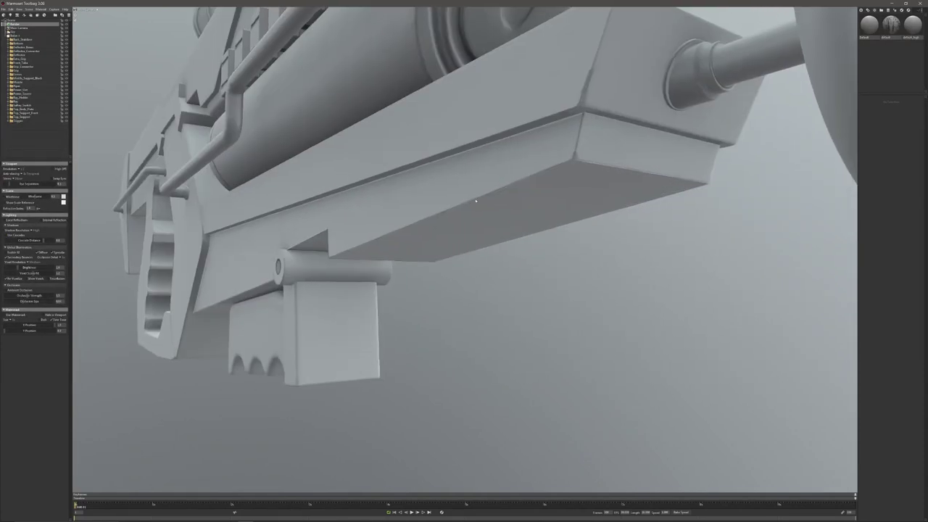
- Select the low-poly lower body mesh and inspect the shading on its underside from both sides
left_click(476, 197)
left_click_drag(508, 220, 543, 197, "alt")
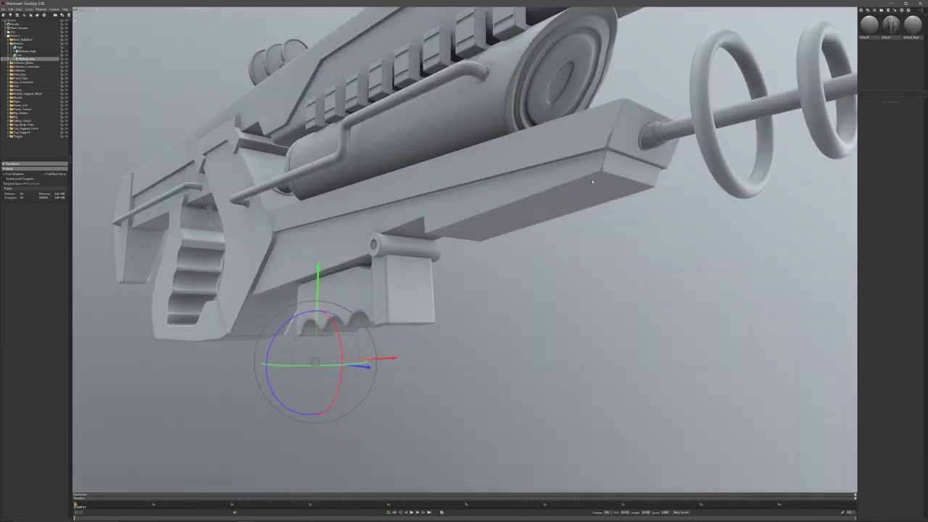
left_click_drag(592, 181, 415, 209, "alt")
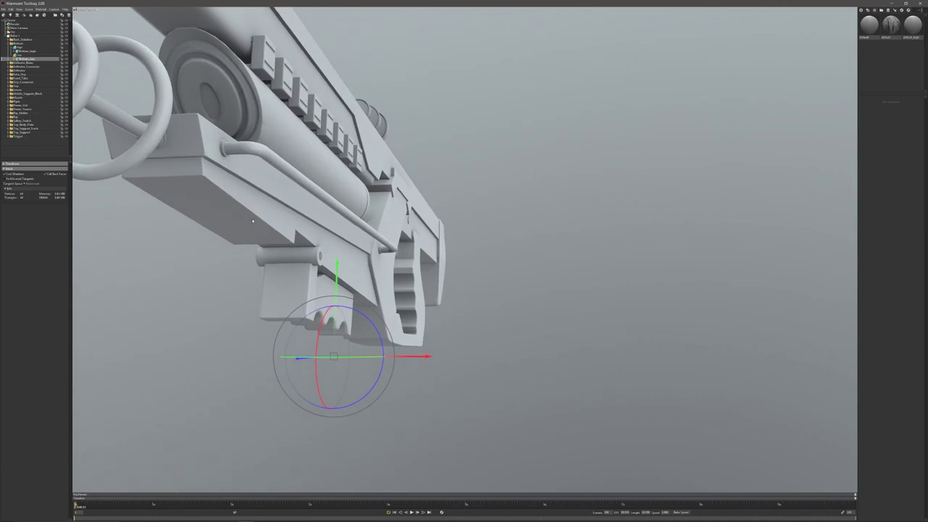
mouse_move(261, 216)
left_mouse_down("shift")
mouse_move(242, 218)
mouse_move(269, 213)
mouse_move(243, 210)
left_mouse_up("shift")
scroll(243, 209, "up", 3)
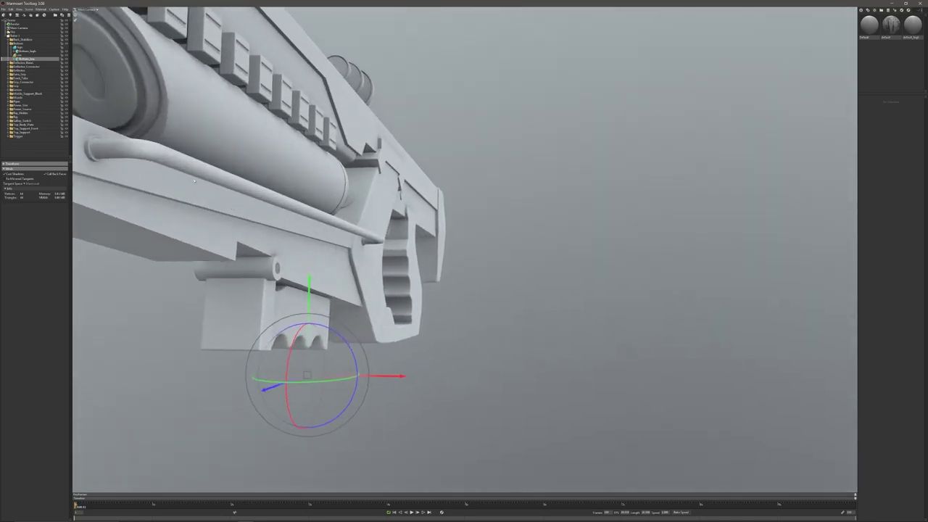